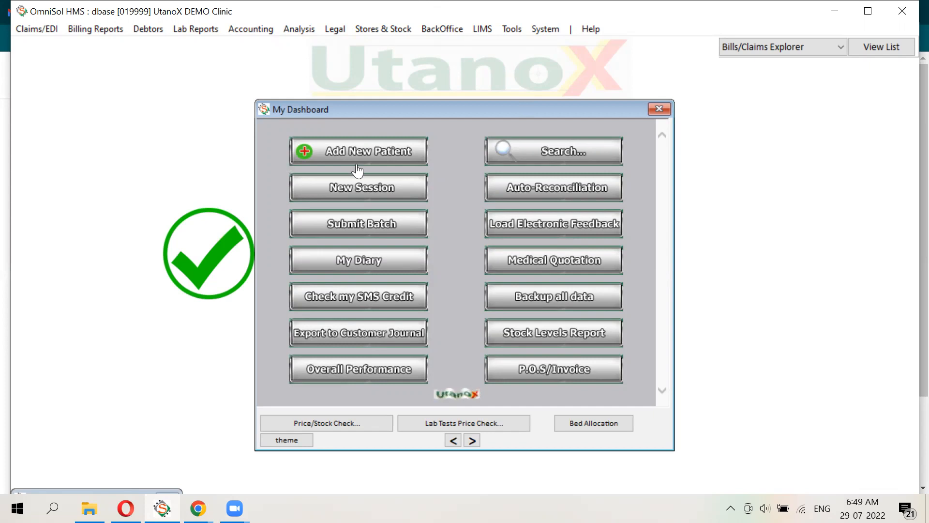
Step: Find the existing patient with a surname search, open the patient's file and close the old bill opened with it
left_click(392, 153)
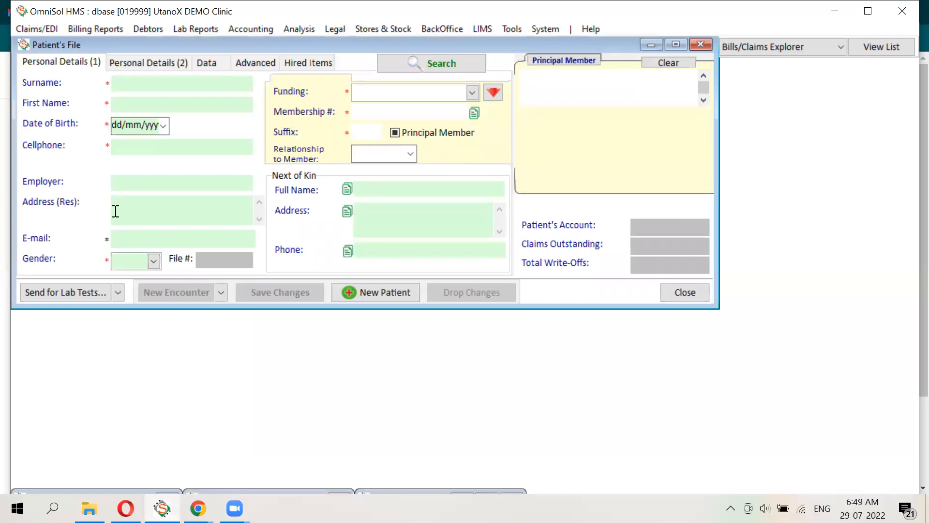
left_click(456, 69)
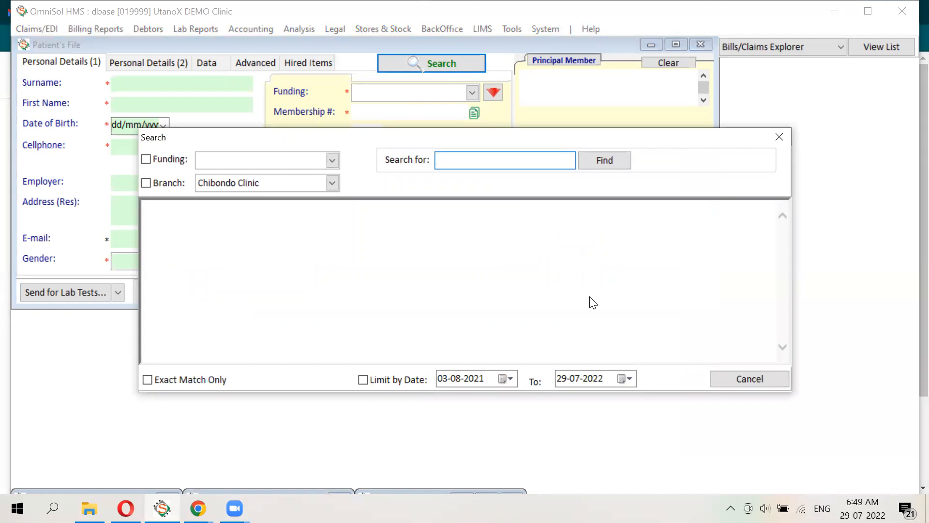
type("last")
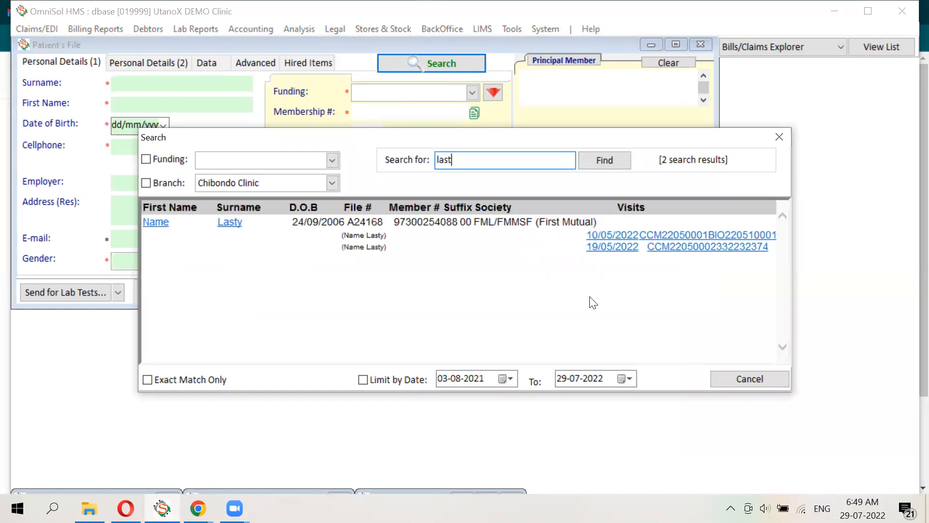
left_click(238, 223)
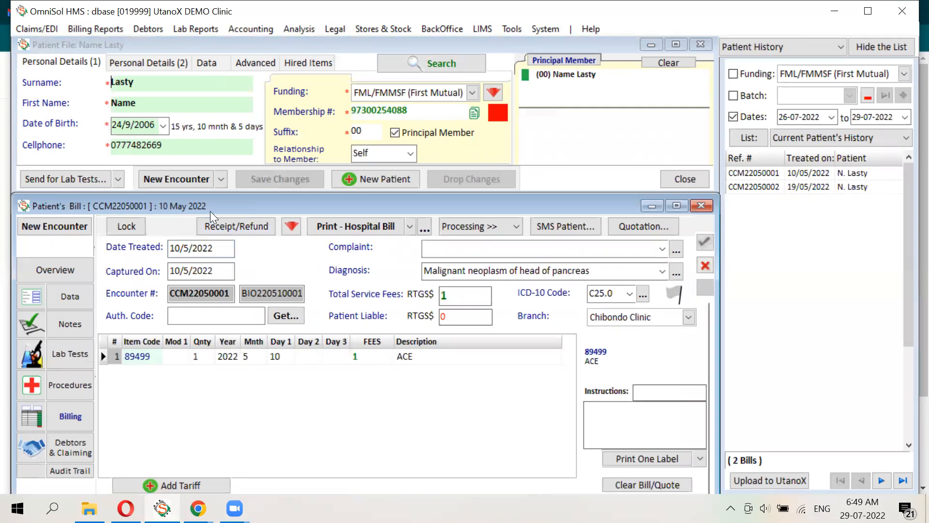
left_click(709, 204)
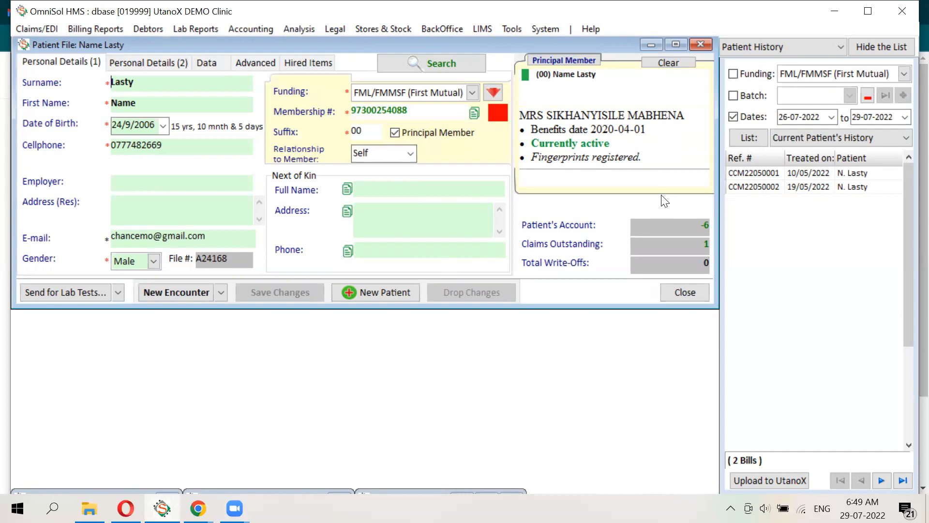
Step: Change the last digit of the patient's membership number to 0 and save the patient file
left_click_drag(404, 113, 408, 113)
type("0")
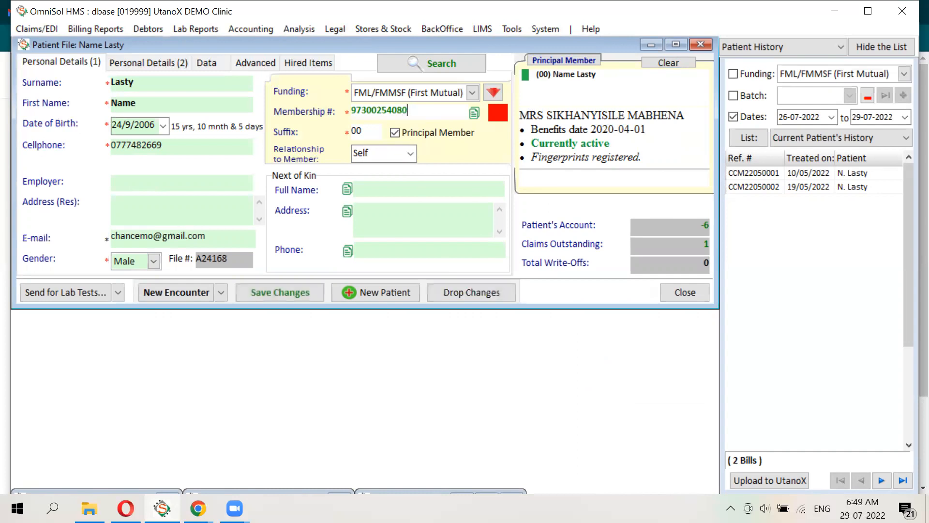
key("Tab")
left_click(298, 288)
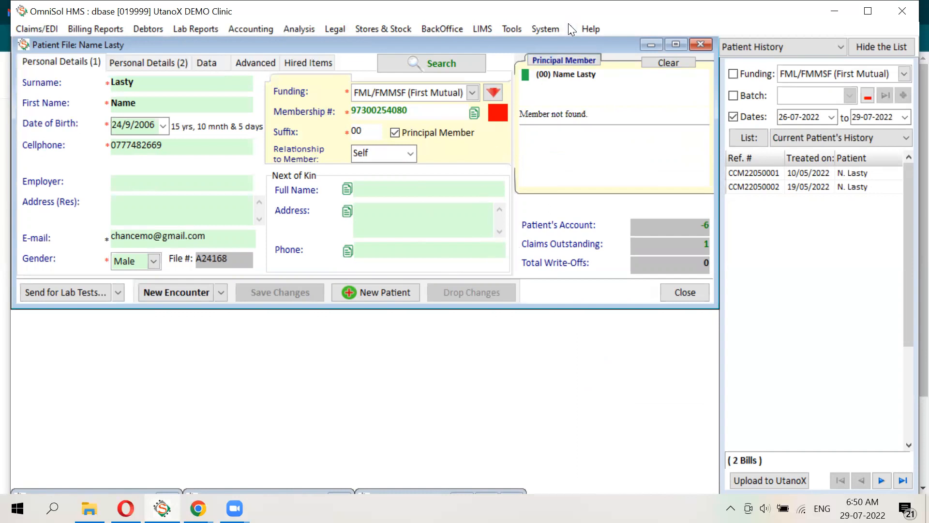
Step: Try to create a new referral for the patient with a referring practitioner chosen from the list
mouse_move(198, 508)
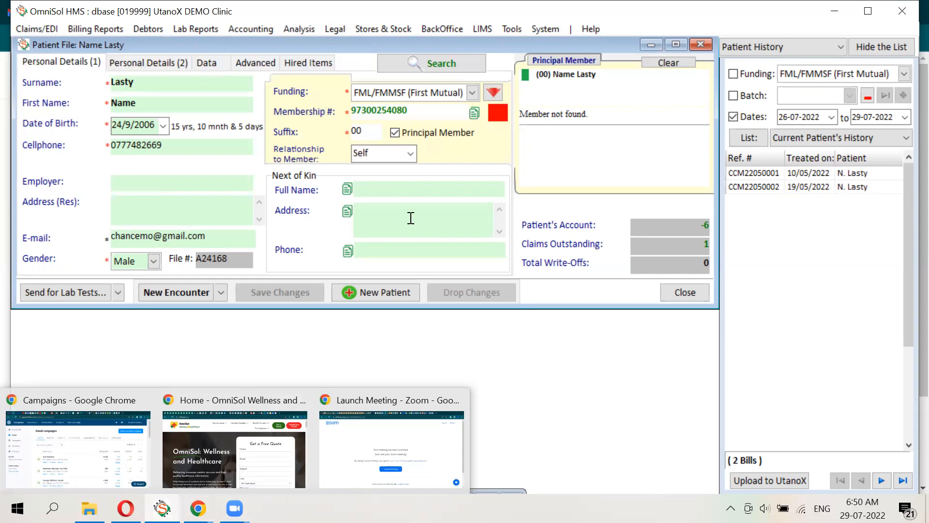
left_click(221, 292)
left_click(201, 333)
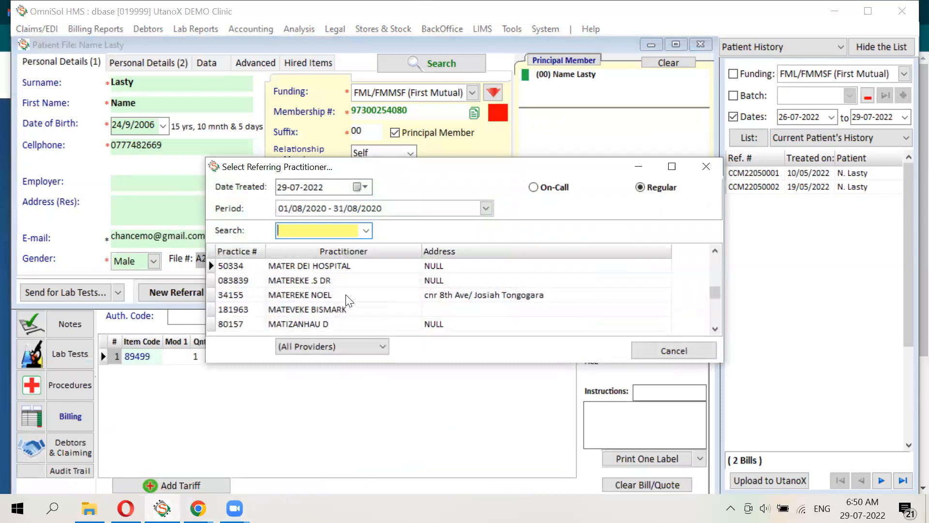
double_click(444, 281)
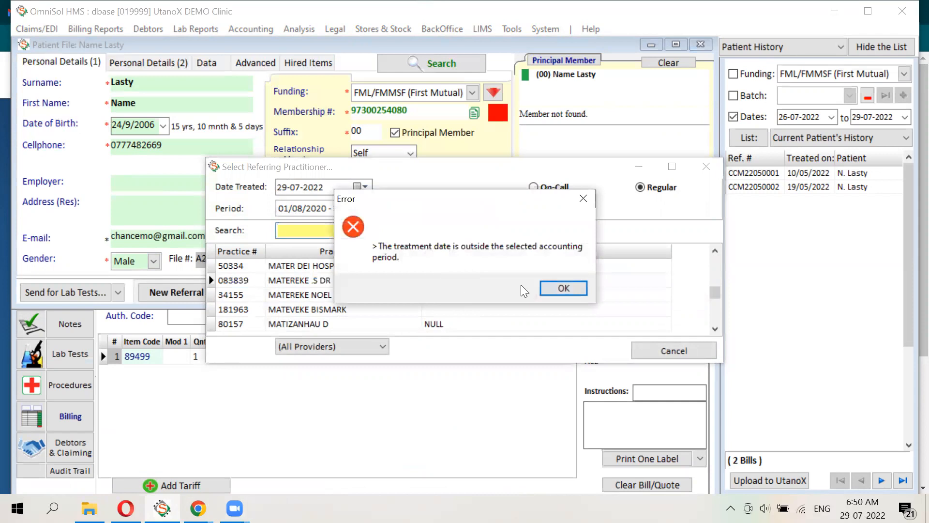
left_click(557, 288)
left_click(685, 349)
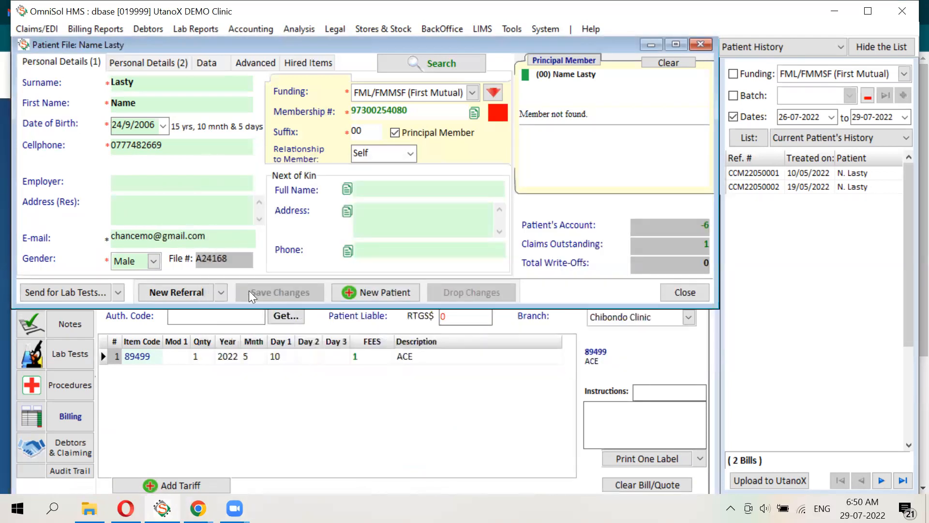
Step: Create a new encounter for the patient and move its bill window up over the lower part of the patient file
left_click(220, 292)
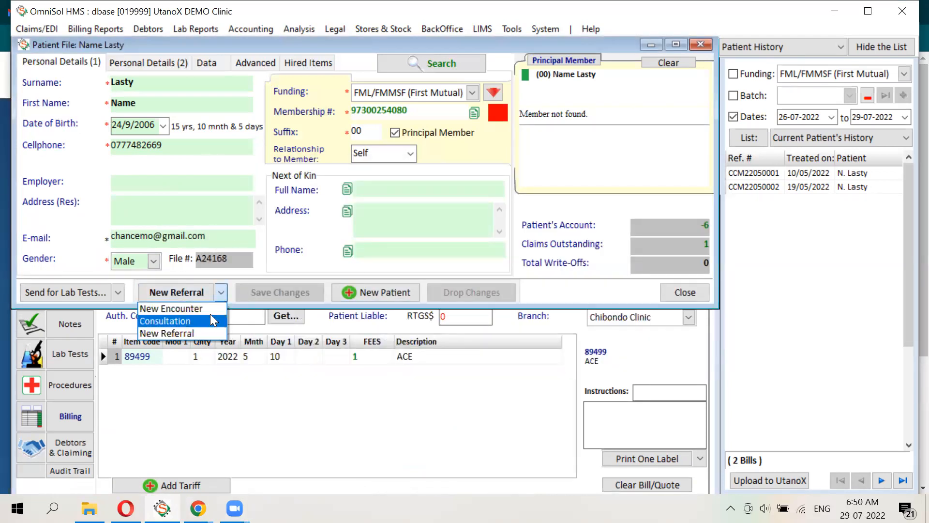
left_click(211, 315)
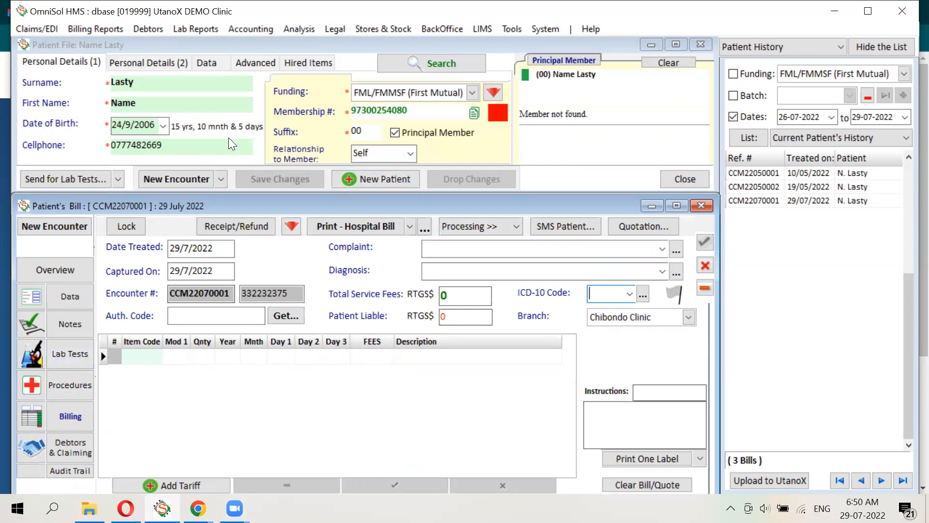
left_click(291, 47)
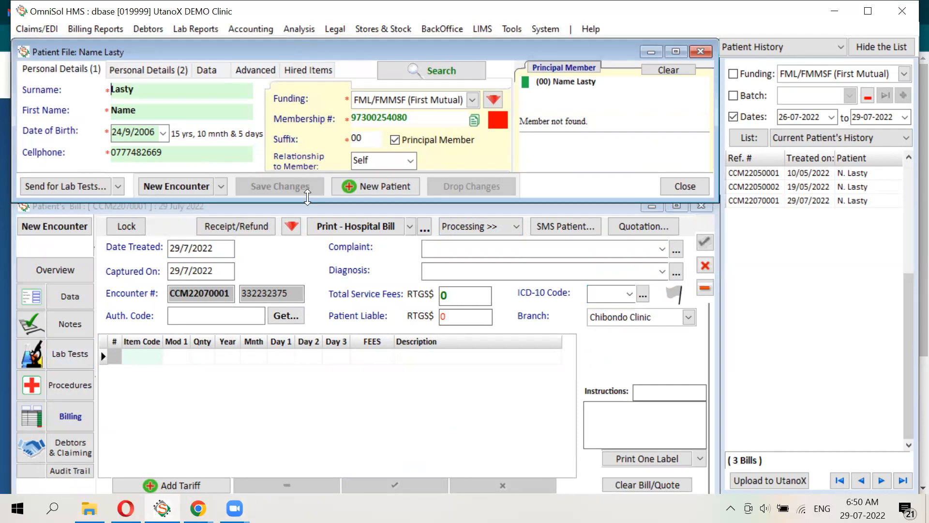
left_click(305, 213)
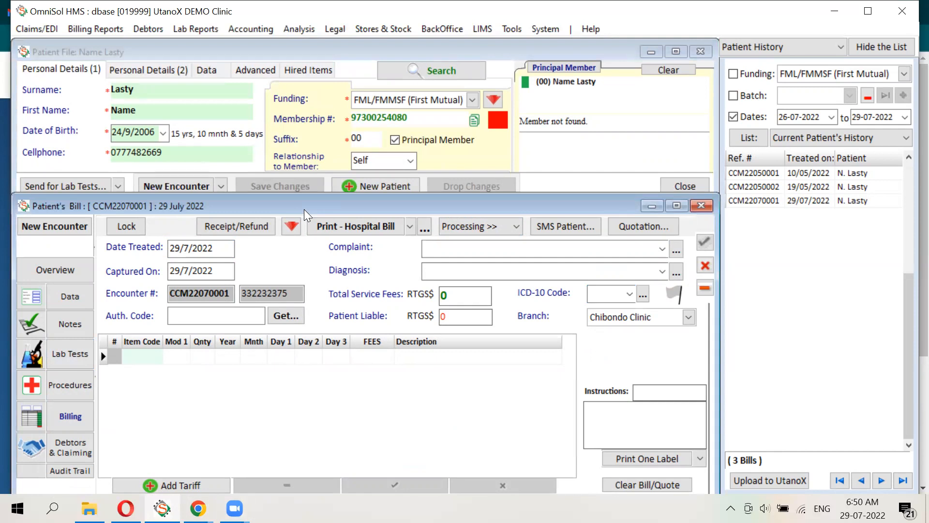
left_click_drag(305, 213, 306, 192)
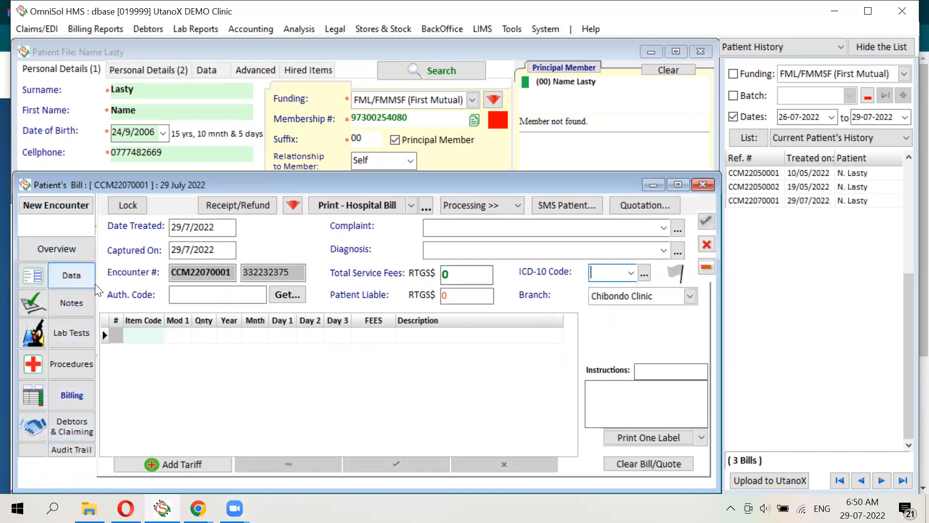
Step: Review the new encounter's Data, Notes, Lab Tests, Procedures, Billing, Debtors & Claiming and Audit Trail sections
left_click(80, 278)
left_click(72, 296)
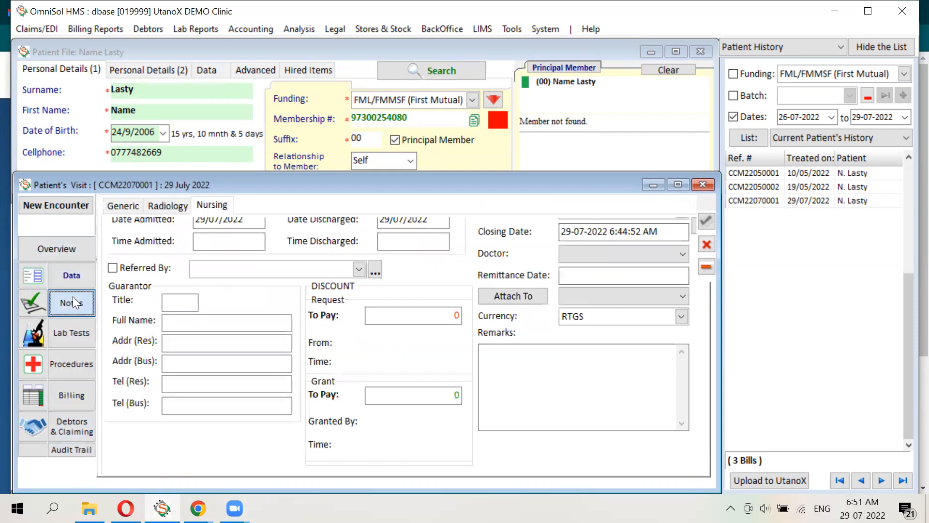
left_click(161, 207)
left_click(136, 203)
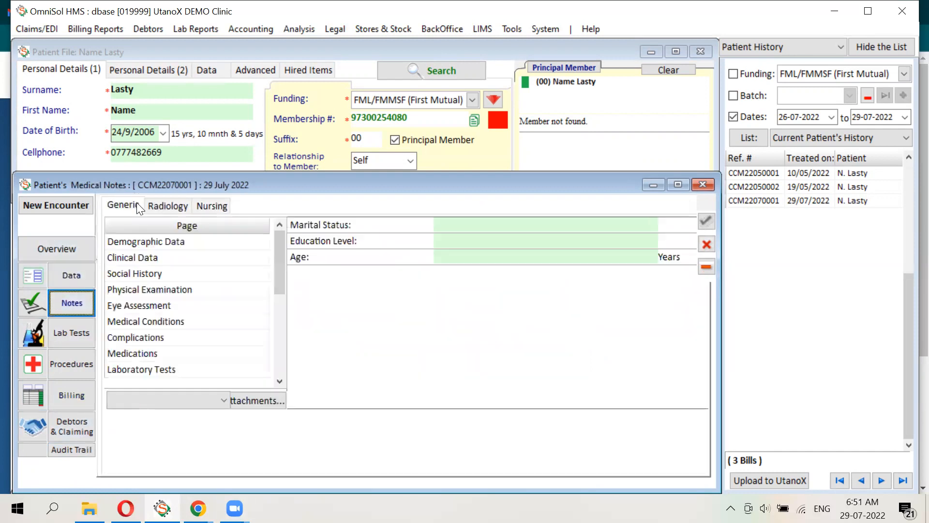
left_click(79, 334)
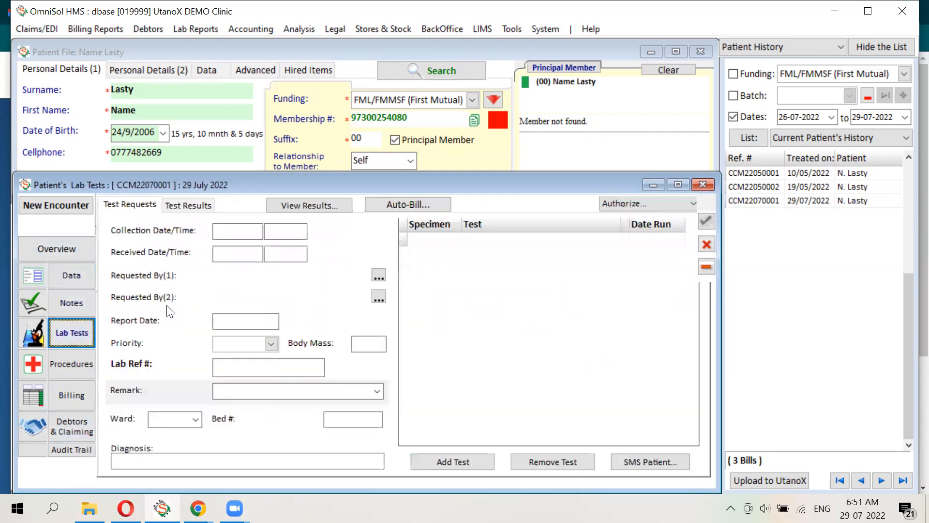
left_click(85, 362)
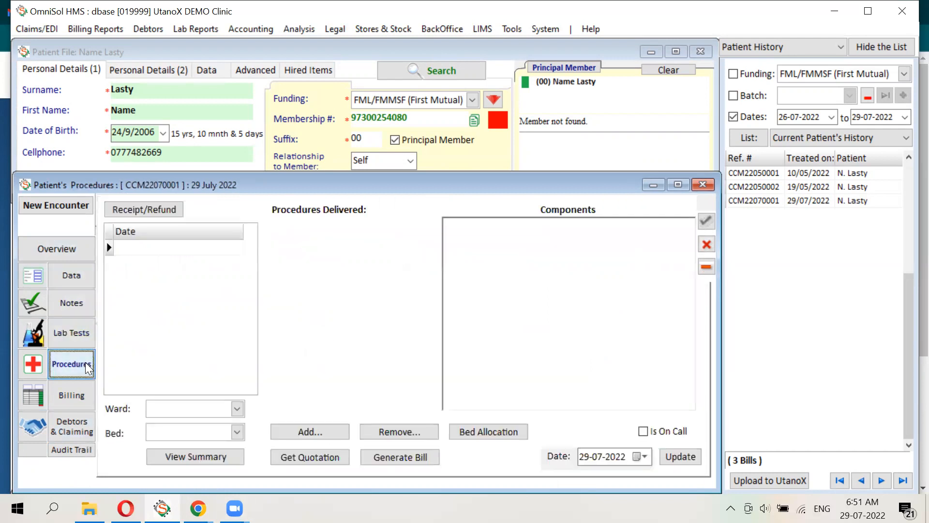
left_click(82, 394)
left_click(77, 428)
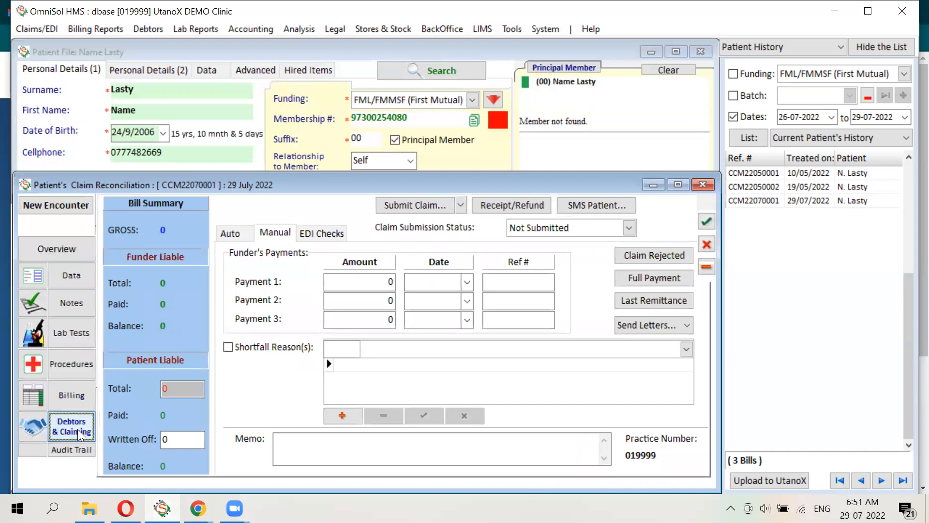
left_click(81, 445)
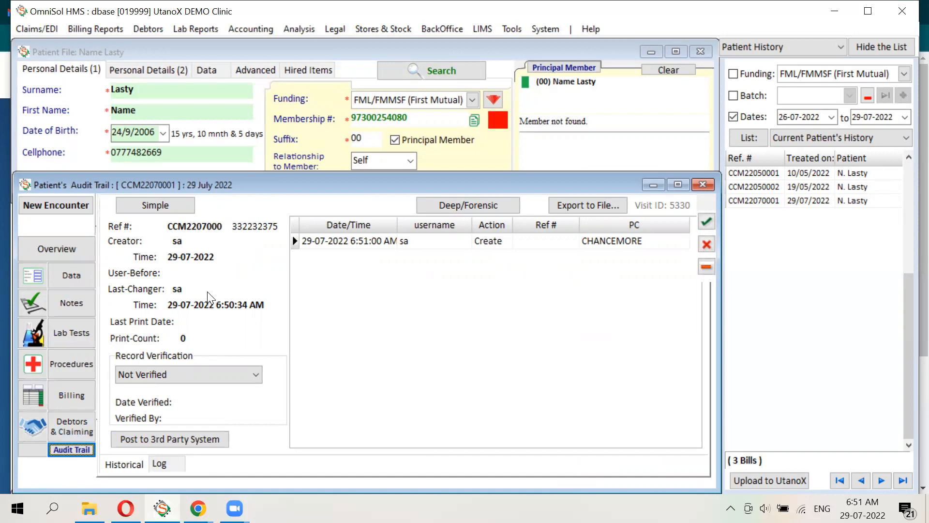
Step: Assign a practitioner from the list as the first requester of the encounter's lab tests
left_click(62, 332)
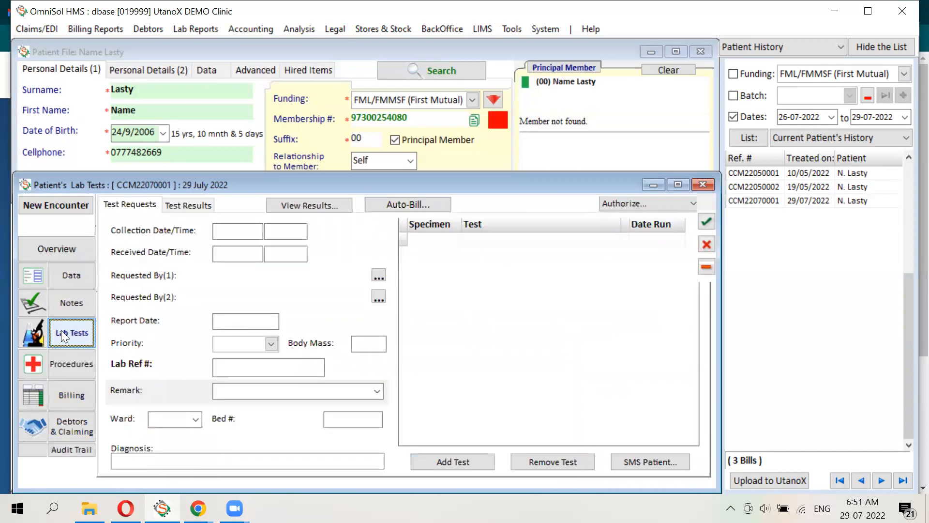
left_click(378, 277)
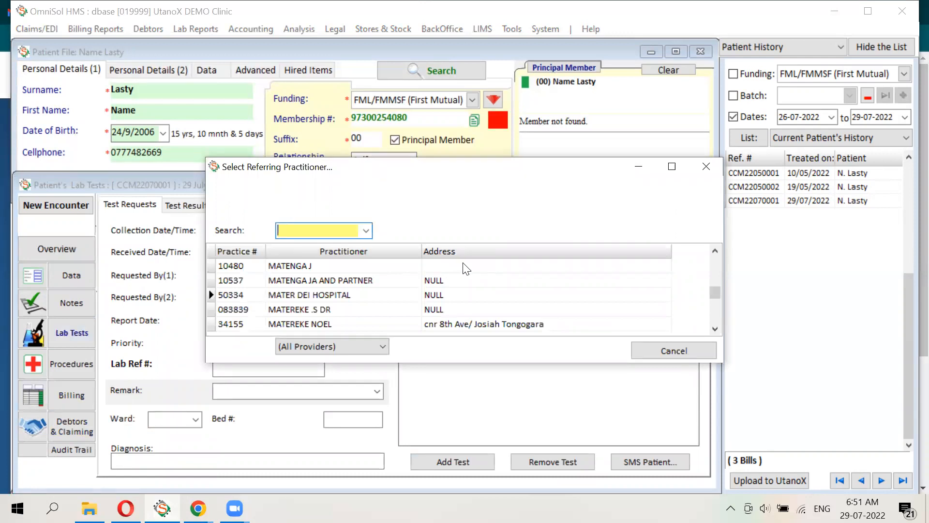
double_click(437, 310)
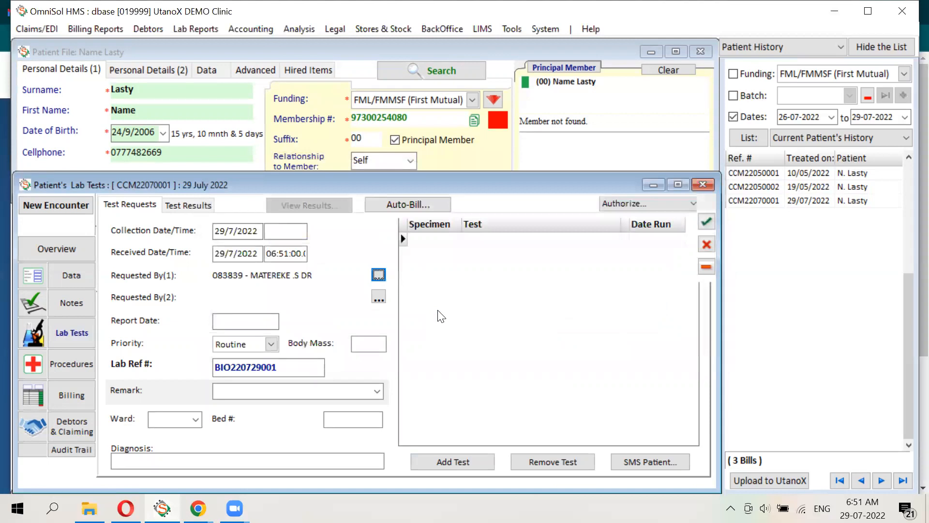
Step: Set the collection time of the lab test request to 05:50
left_click(239, 231)
left_click(285, 233)
type("05:50")
left_click(295, 260)
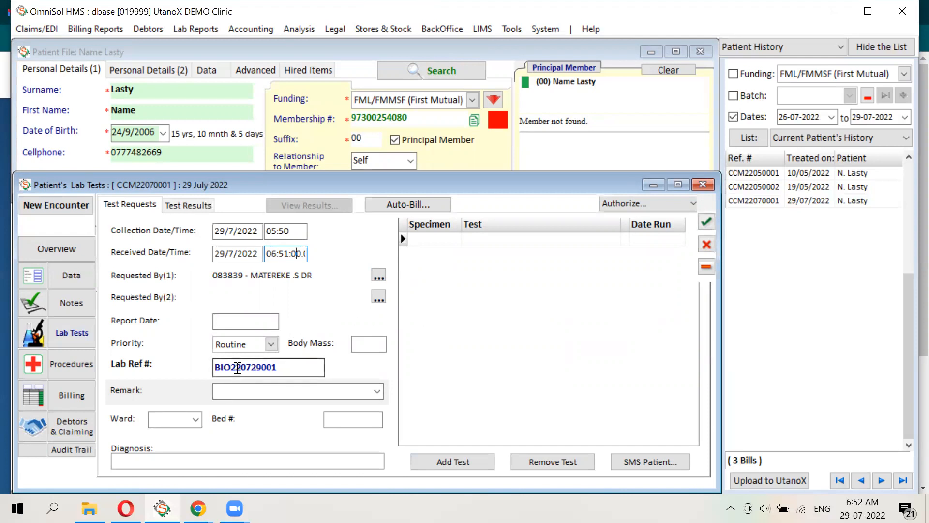
Step: Examine the lab reference number, remark, ward, bed number and diagnosis fields of the lab test request
left_click_drag(233, 368, 264, 367)
double_click(244, 367)
left_click(251, 367)
double_click(245, 367)
double_click(251, 369)
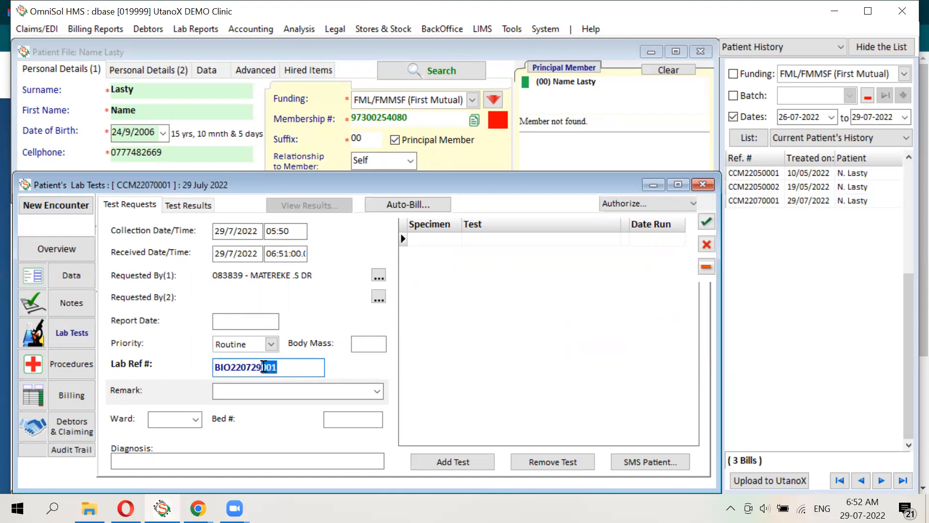
double_click(264, 367)
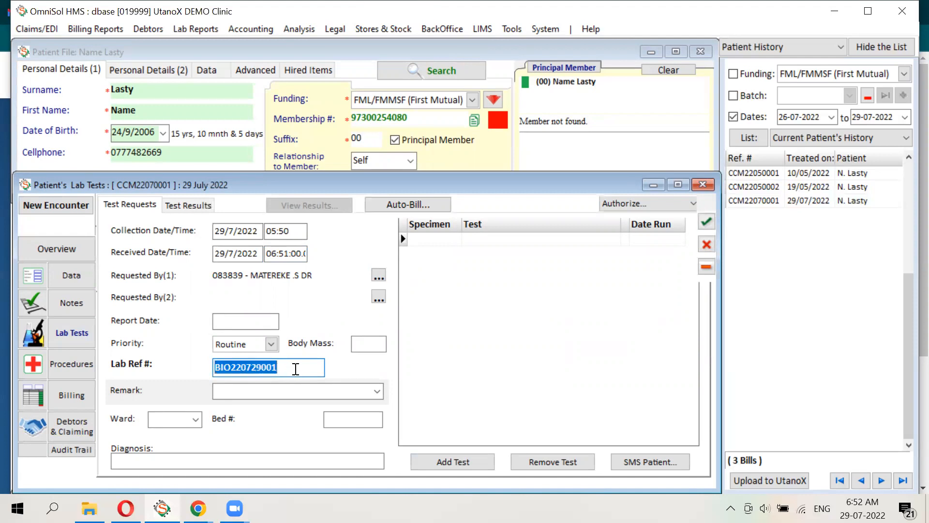
left_click(302, 392)
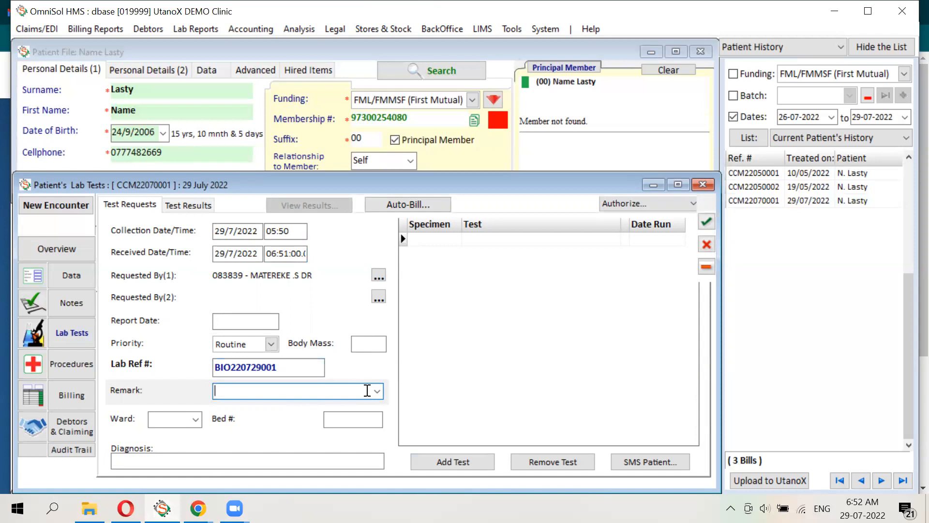
left_click(195, 420)
left_click(195, 420)
left_click(363, 420)
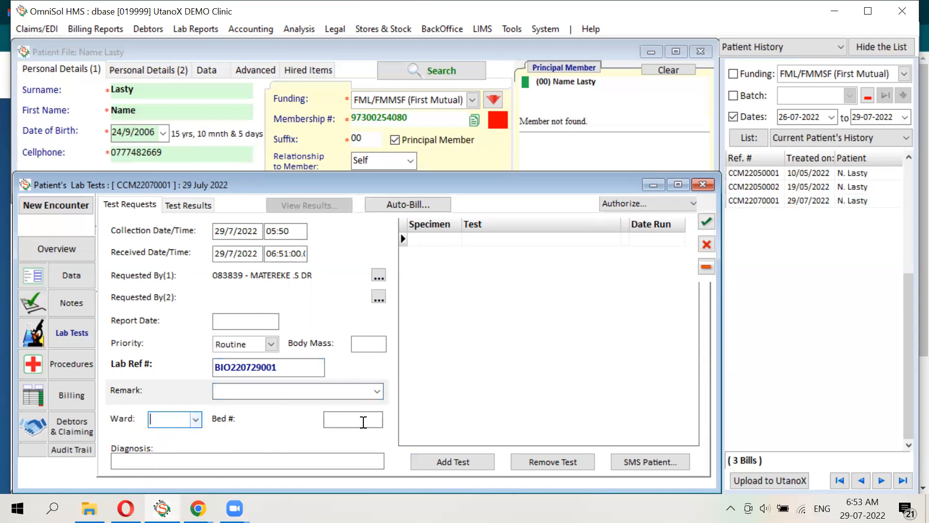
left_click(304, 390)
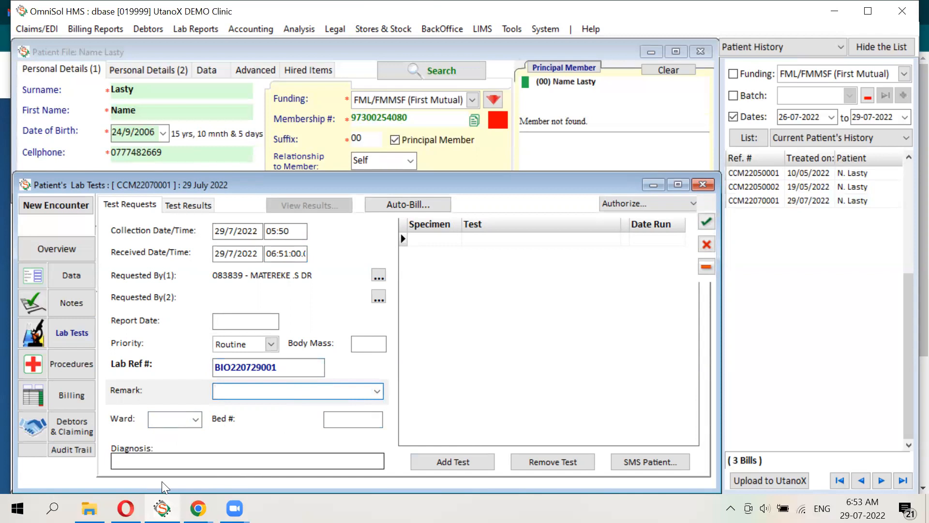
left_click(214, 462)
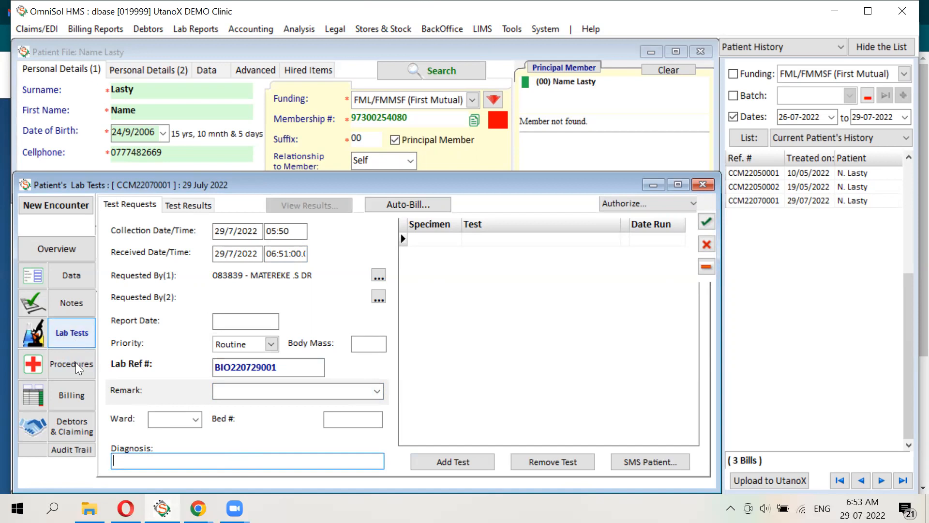
Step: Search the ICD-10 codes for "head" and assign G44, Other headache syndromes, to the encounter's bill
left_click(73, 395)
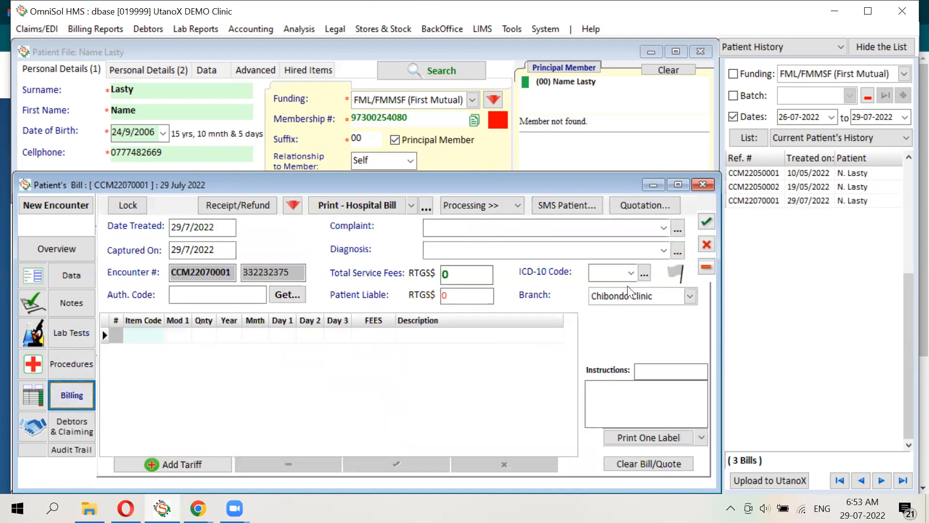
left_click(641, 275)
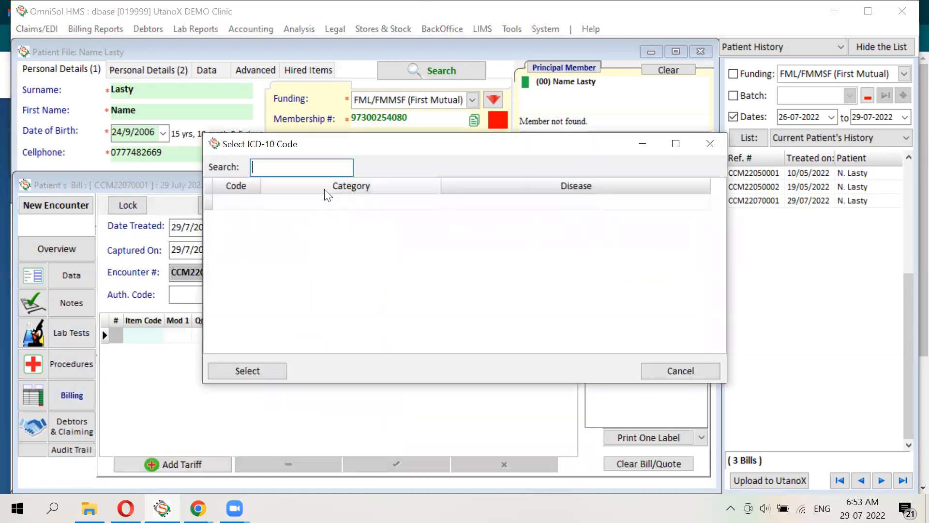
type("head")
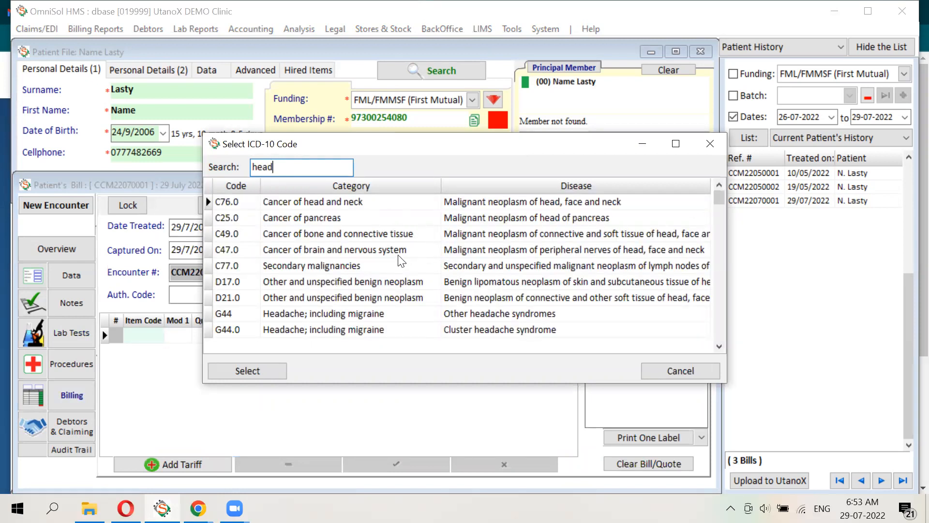
double_click(493, 315)
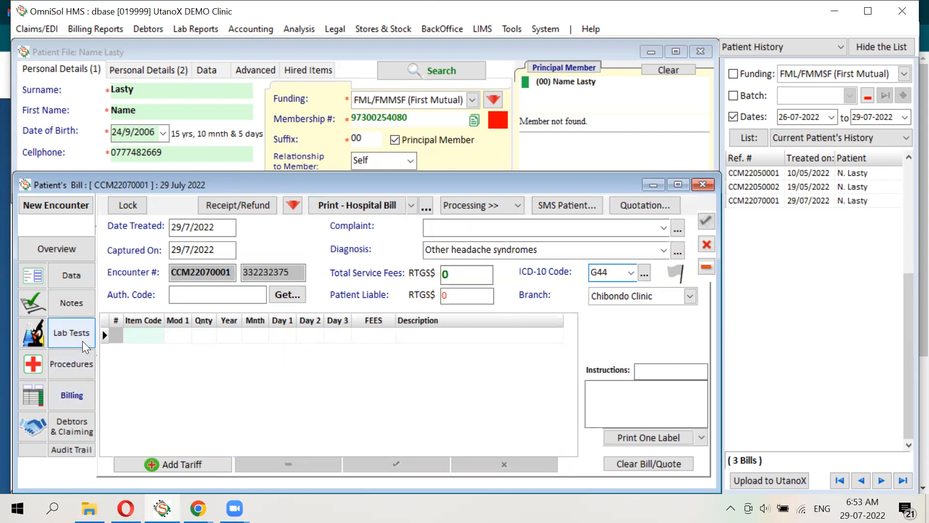
Step: Add the Urine M/C/S, Full Blood Count, LFT, HIV Test and Urea and Electrolytes panels to the encounter's lab test request
left_click(84, 345)
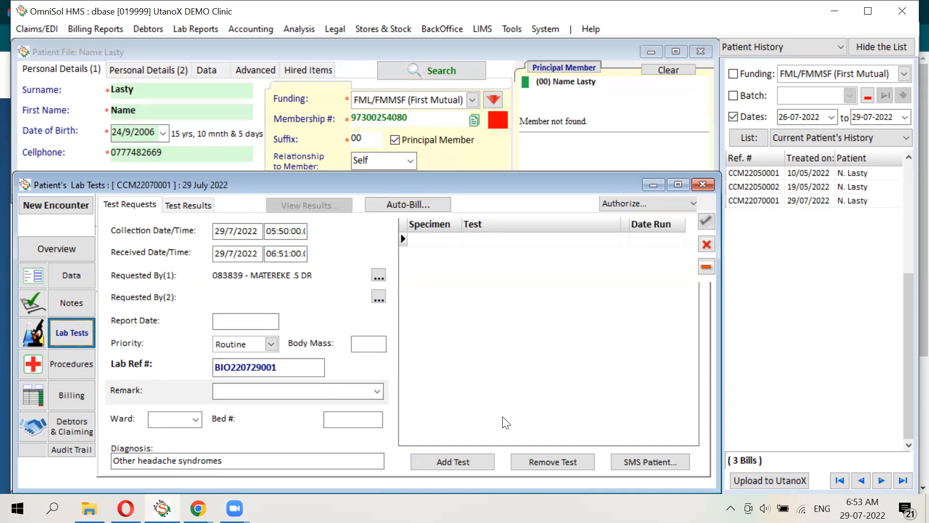
left_click(479, 463)
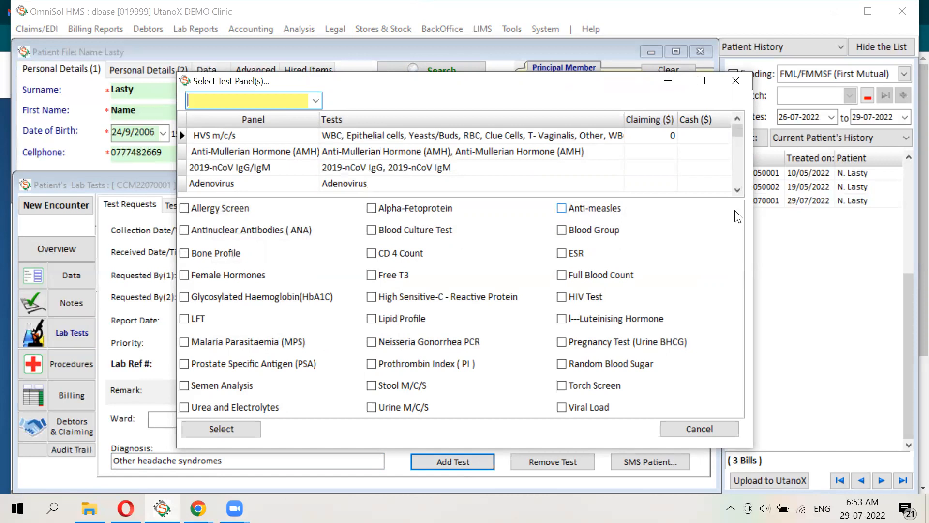
left_click(738, 190)
left_click_drag(738, 191, 738, 192)
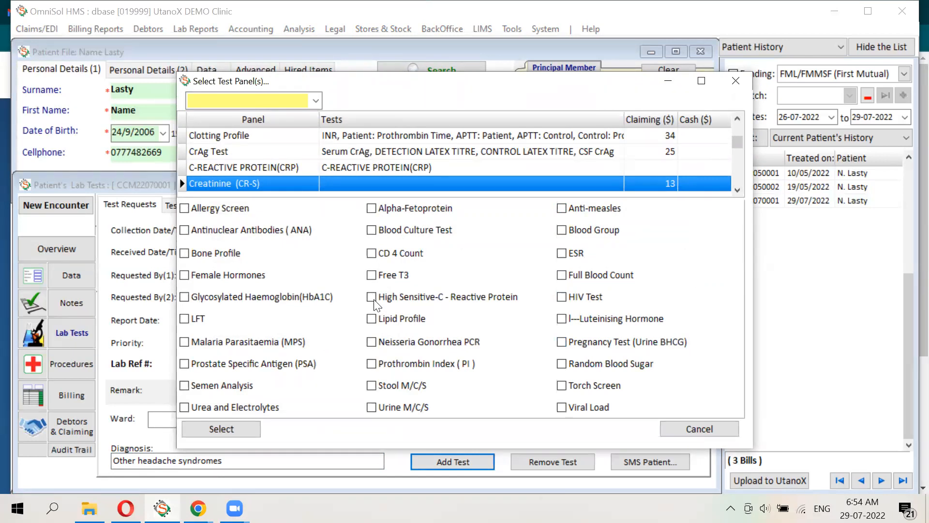
left_click(372, 406)
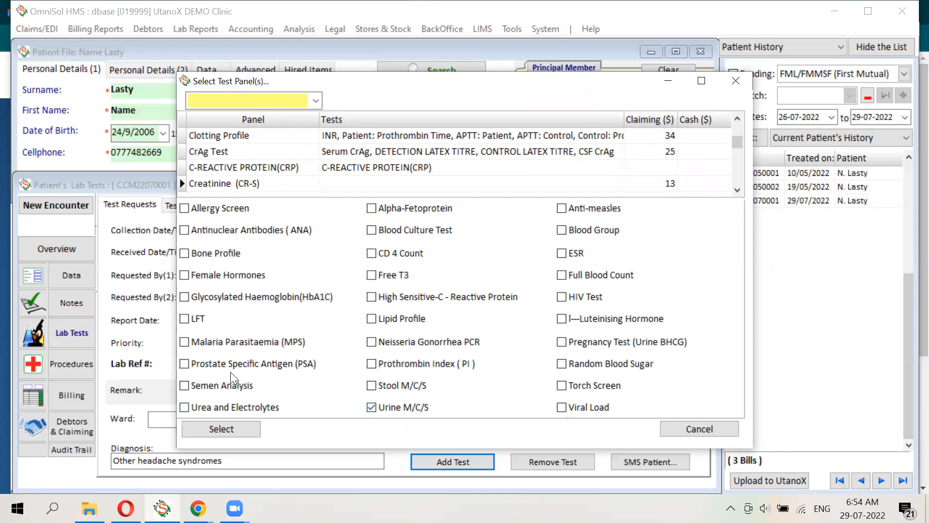
left_click(561, 275)
left_click(184, 321)
left_click(562, 298)
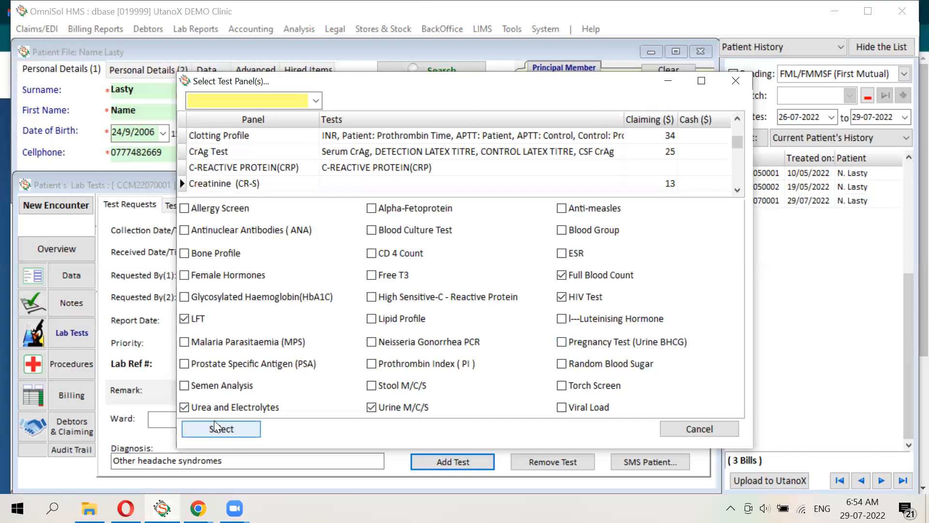
left_click(252, 426)
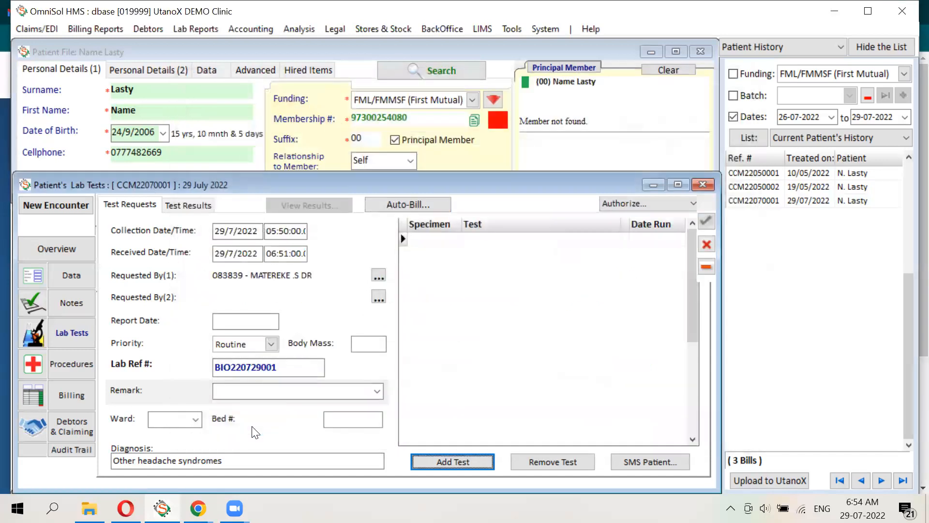
Step: Search the test panels for "cov" and add PCR SARS-CoV-2 to the lab test request
left_click(468, 462)
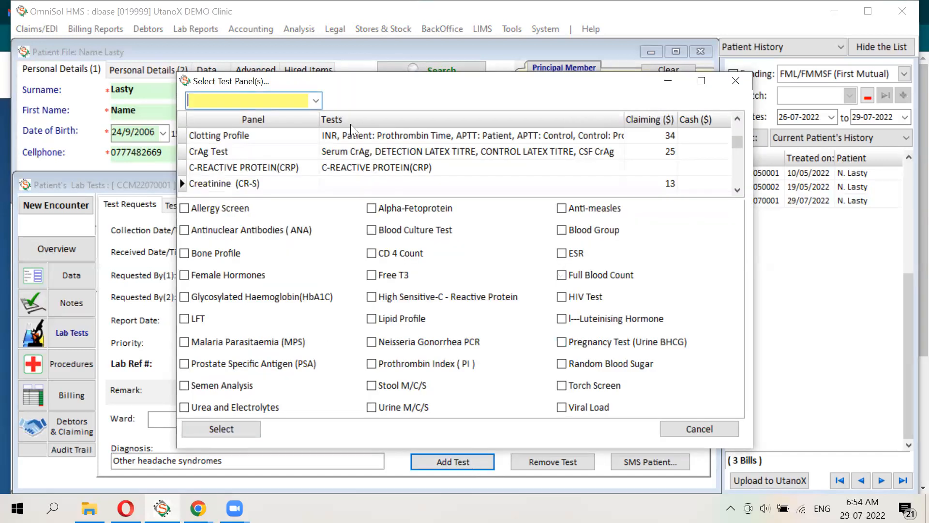
type("covi")
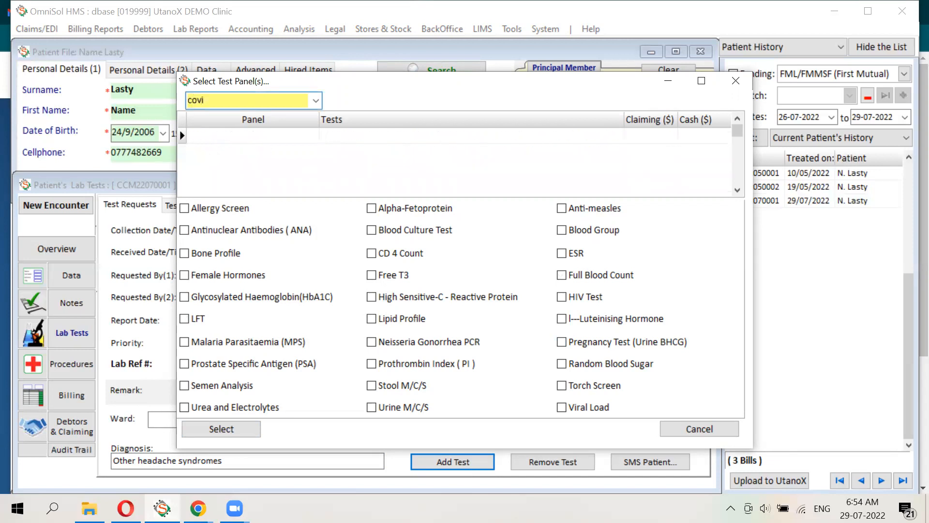
key("BackSpace")
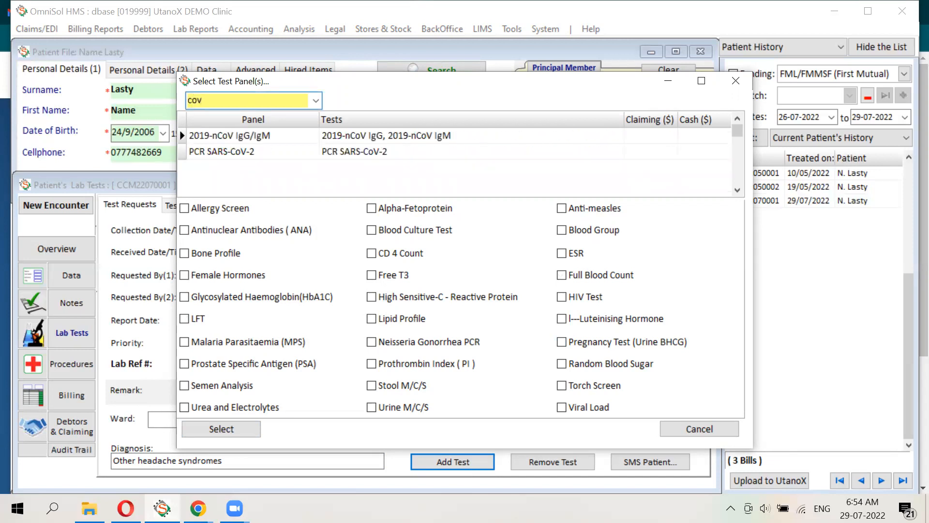
double_click(467, 152)
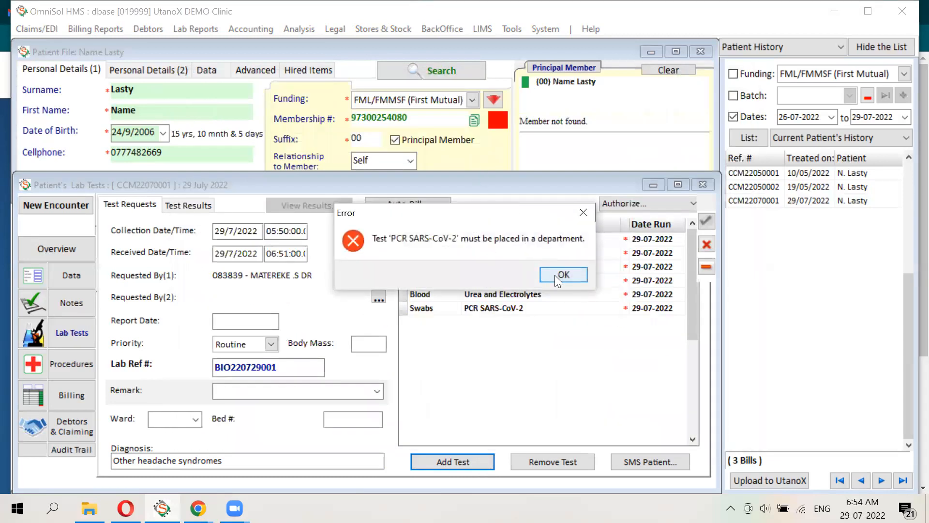
left_click(555, 275)
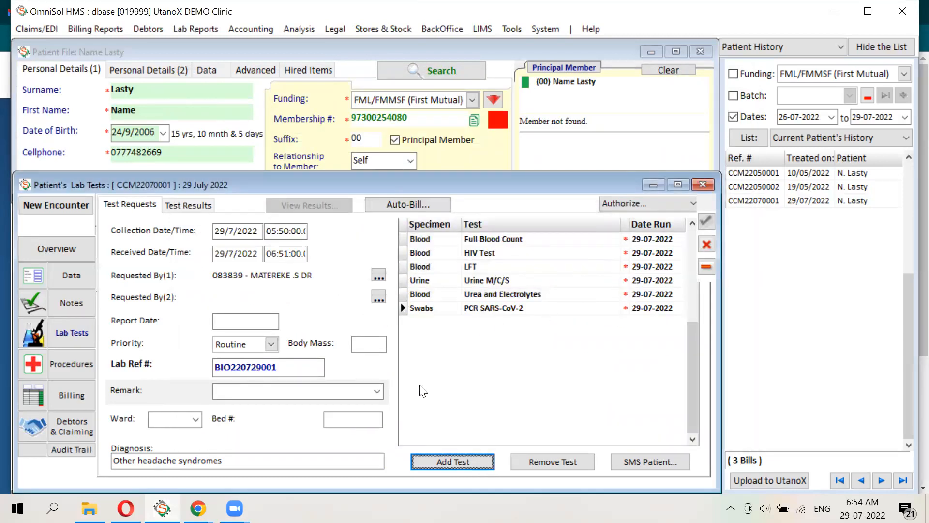
left_click(478, 465)
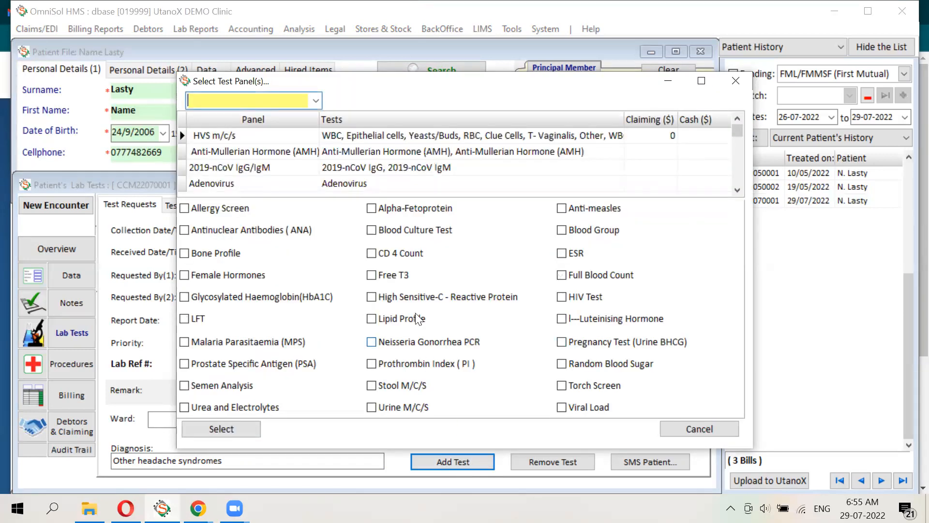
left_click(710, 431)
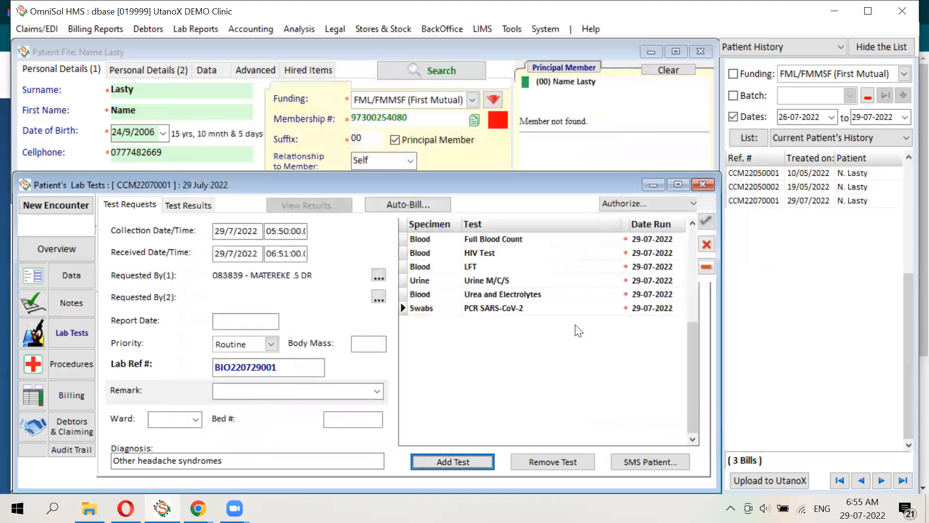
Step: Review the specimens of the requested tests and the specimen type options in the Urea and Electrolytes test cycle details
left_click(430, 240)
left_click(456, 255)
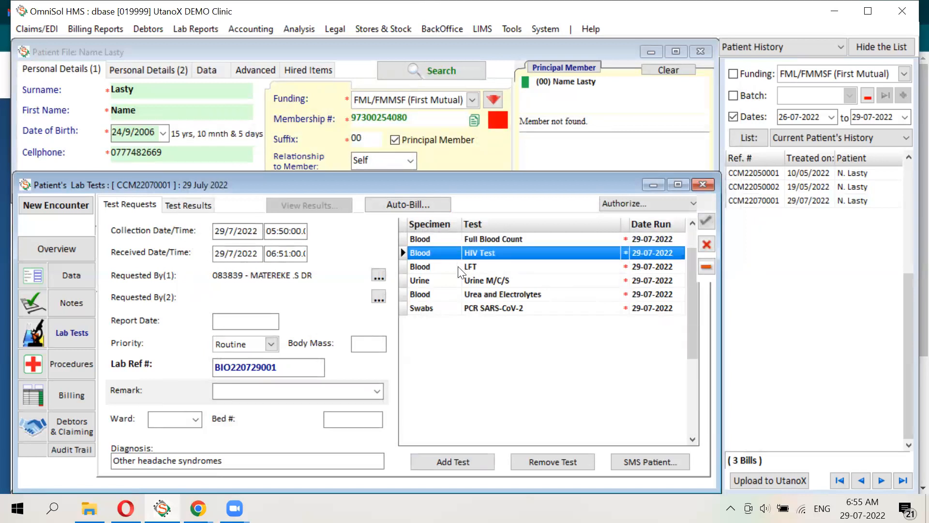
left_click(458, 266)
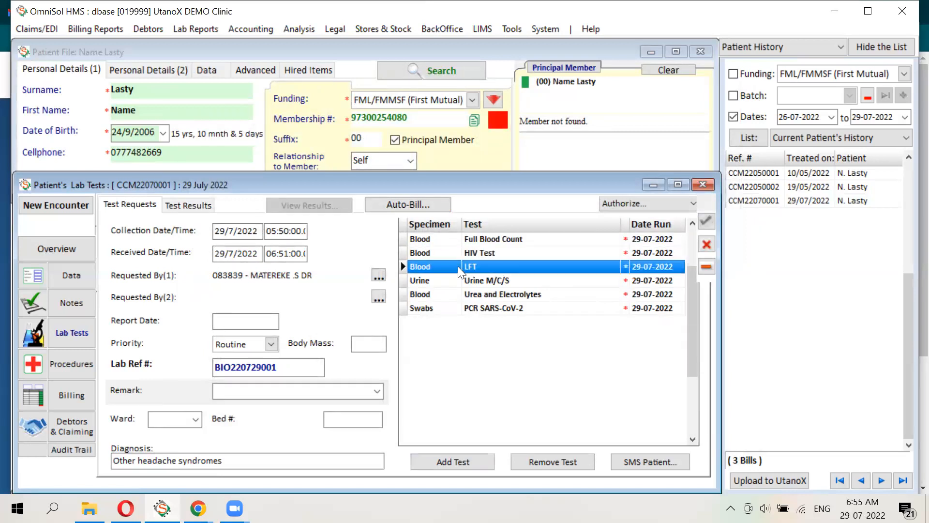
left_click(457, 241)
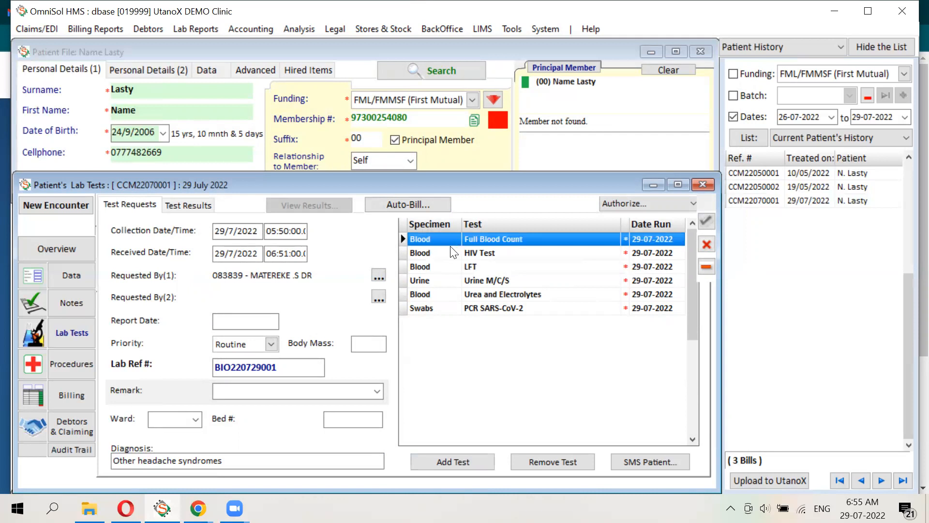
left_click(485, 284)
left_click(486, 310)
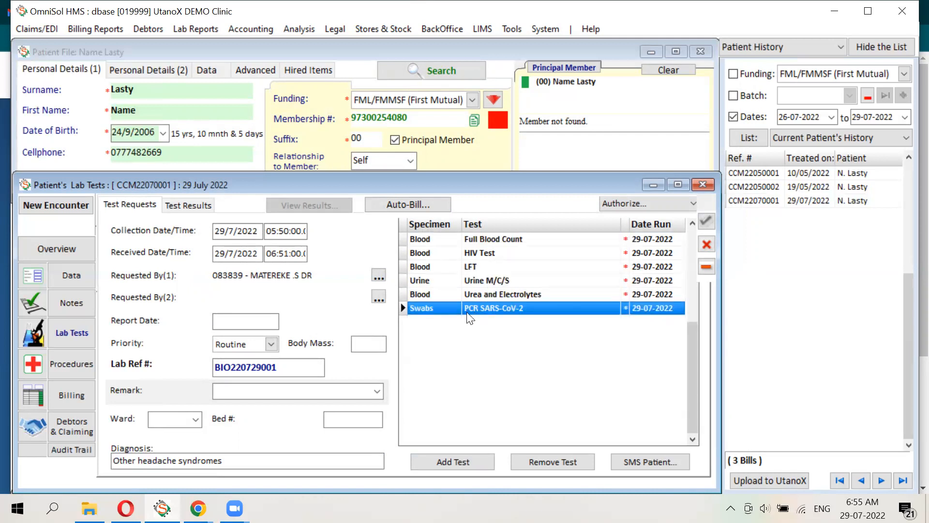
left_click(466, 295)
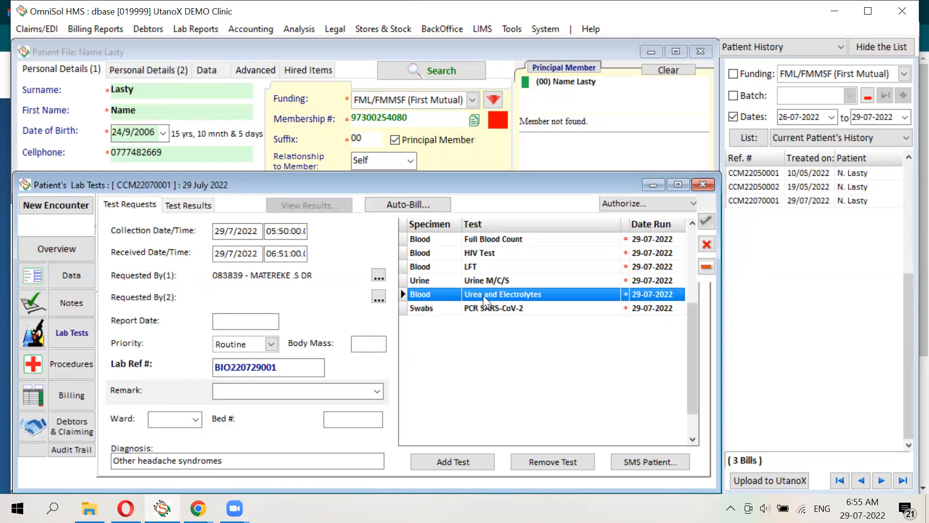
double_click(483, 295)
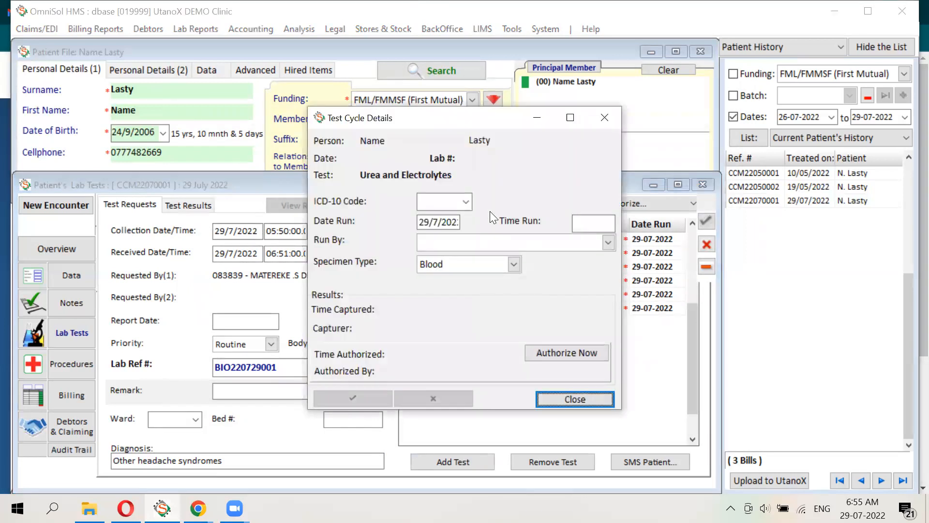
left_click(513, 264)
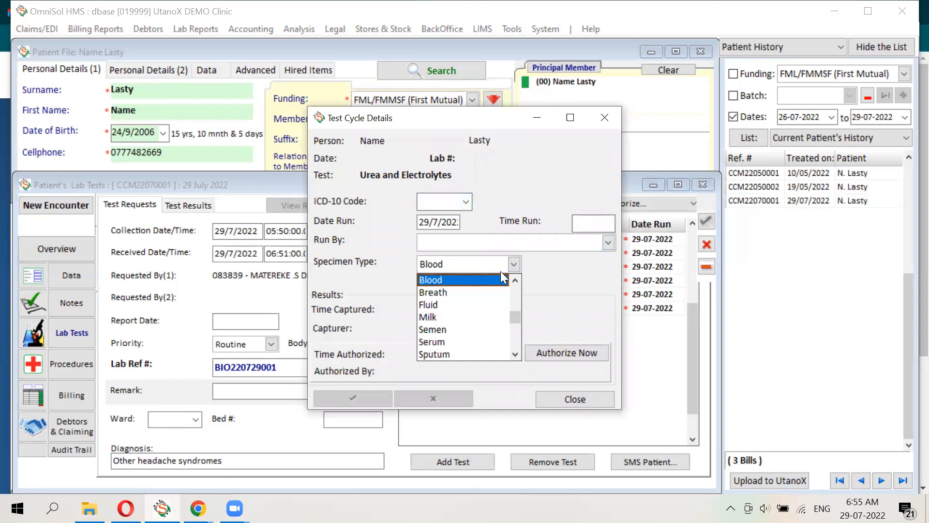
left_click(539, 269)
left_click(564, 400)
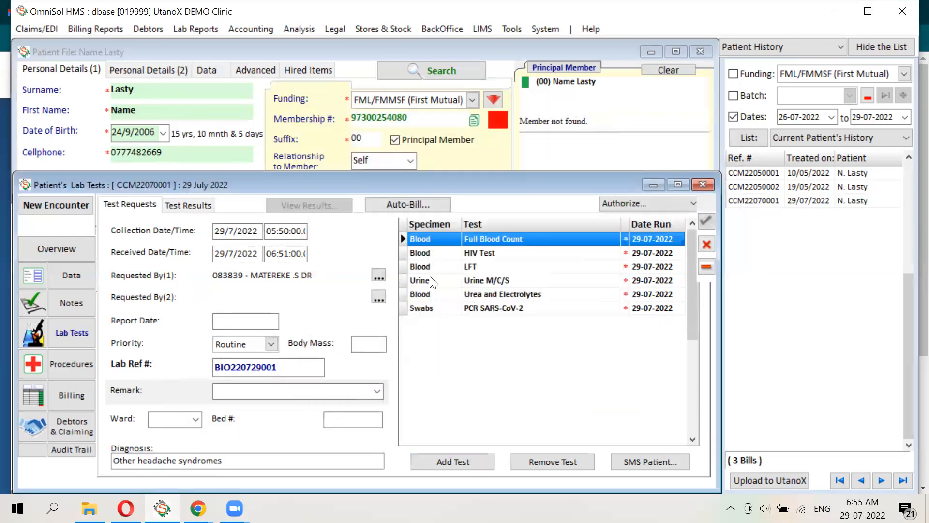
Step: Open the Full Blood Count parameters in the encounter's test results for value entry
left_click(216, 214)
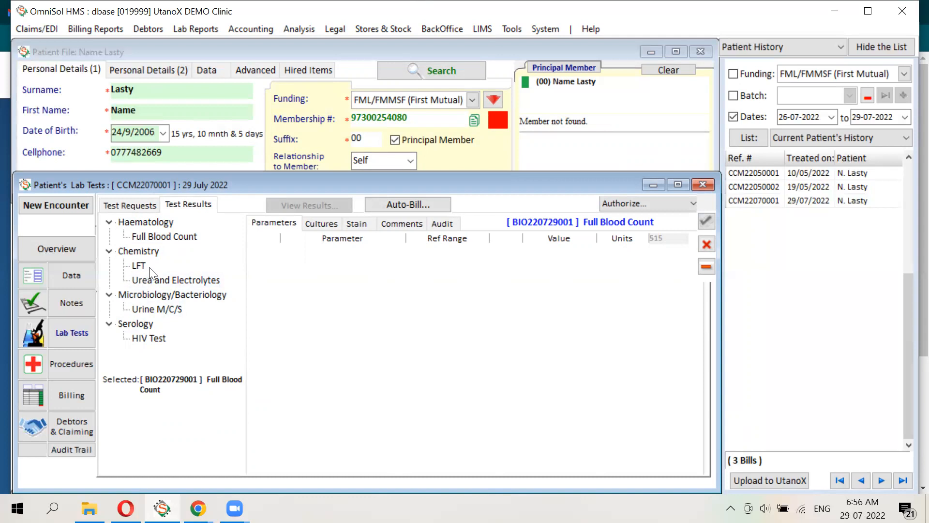
left_click(159, 240)
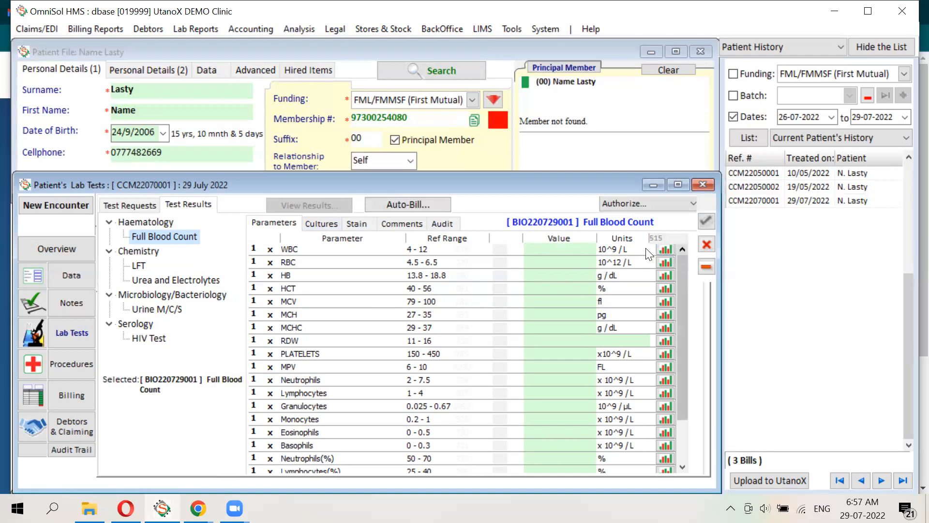
left_click(576, 248)
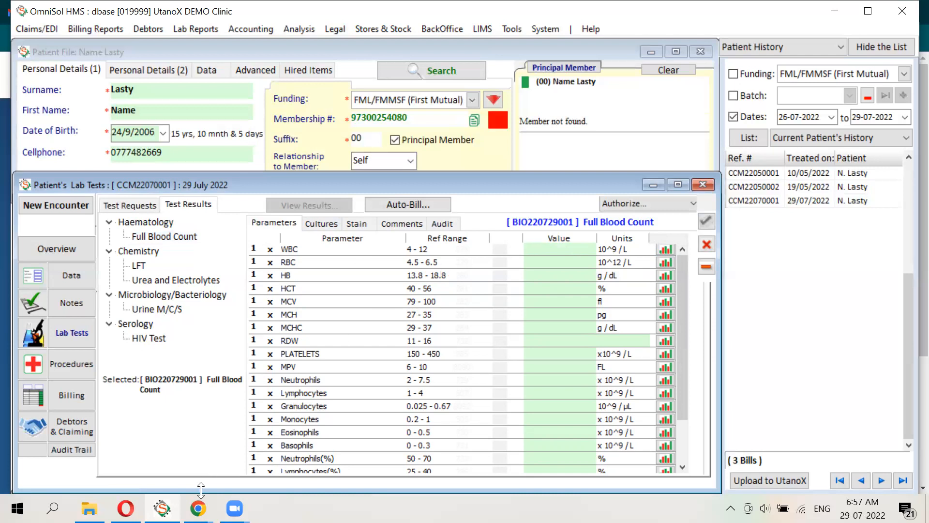
left_click(234, 508)
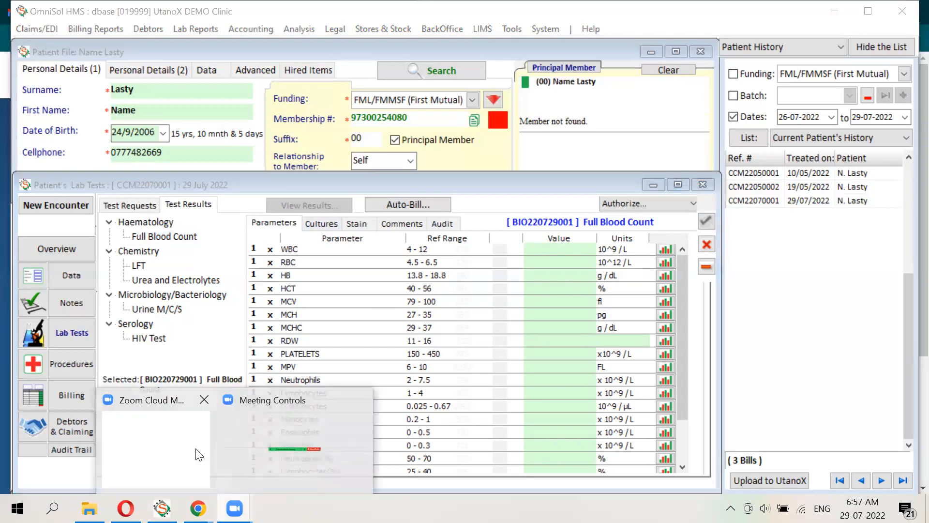
left_click(286, 444)
mouse_move(198, 482)
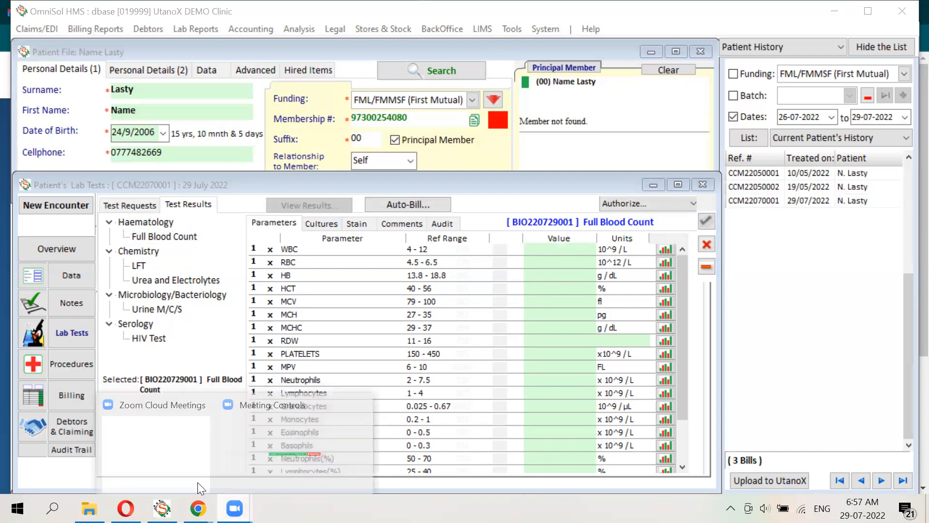
left_click(197, 464)
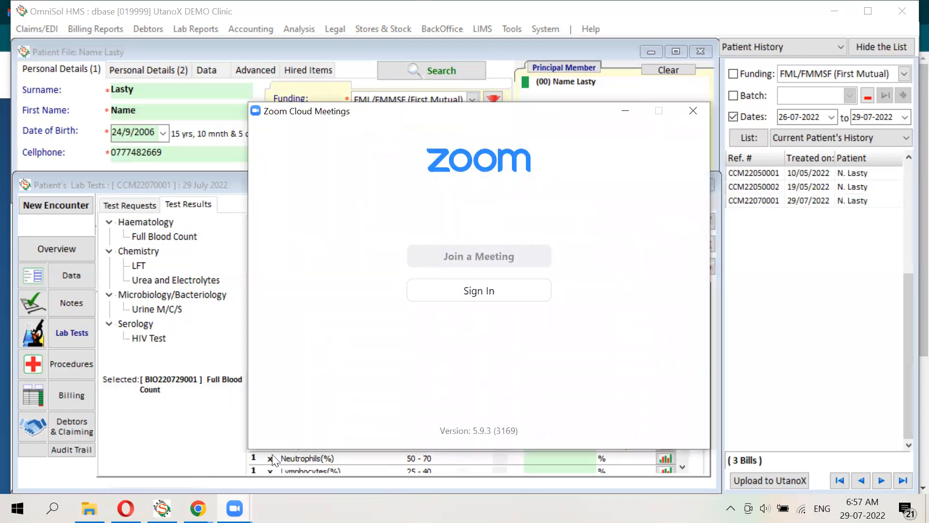
left_click(625, 112)
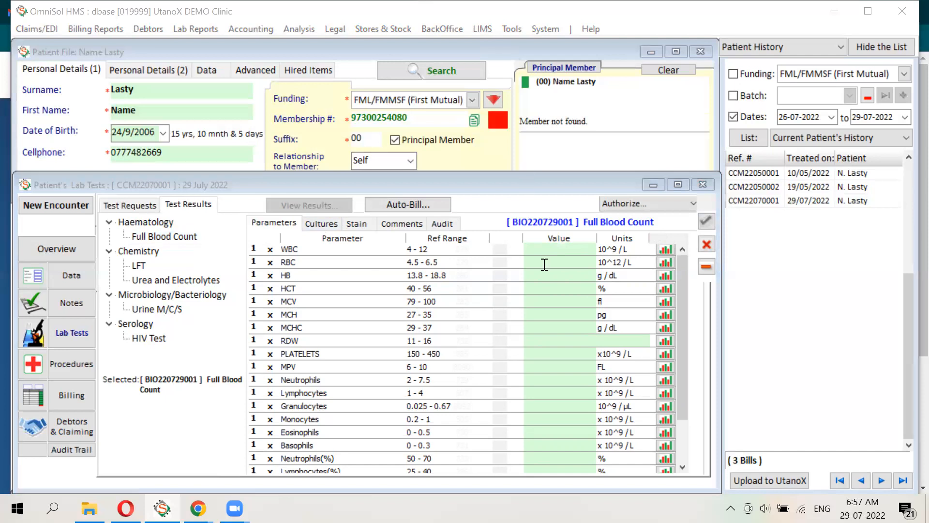
Step: Enter the Full Blood Count results: WBC 5, RBC 7, HB 17, HCT 40, MCV 90 and MCH 26
left_click(536, 246)
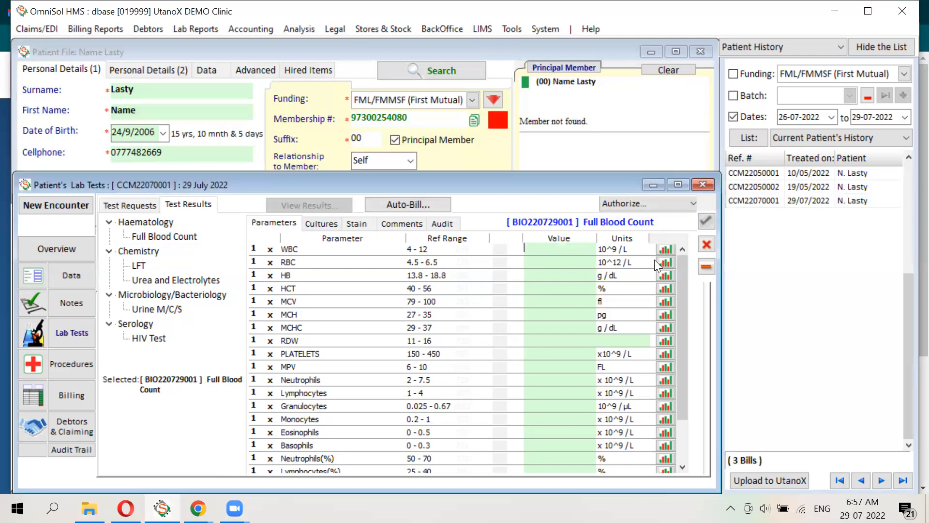
type("5")
key("Return")
type("7")
key("Return")
type("17")
key("Return")
type("40")
key("Return")
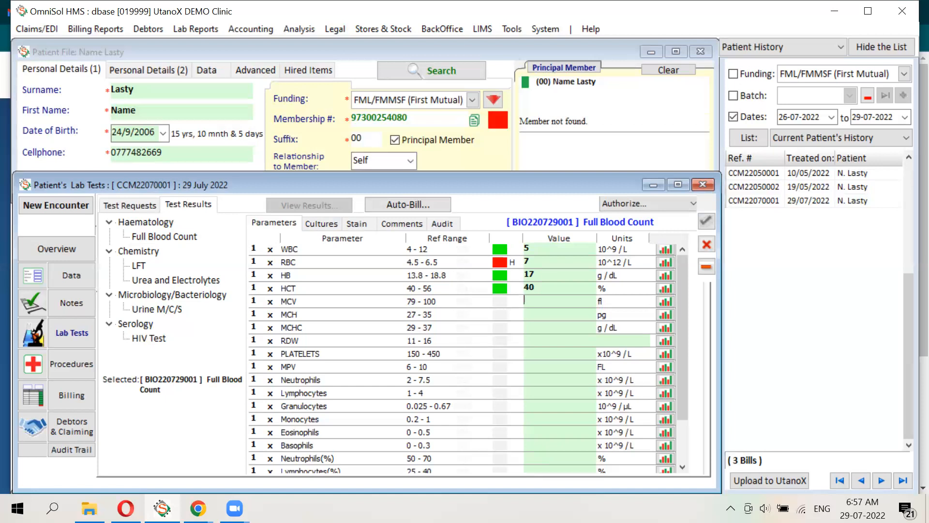
type("90")
key("Return")
type("26")
key("Return")
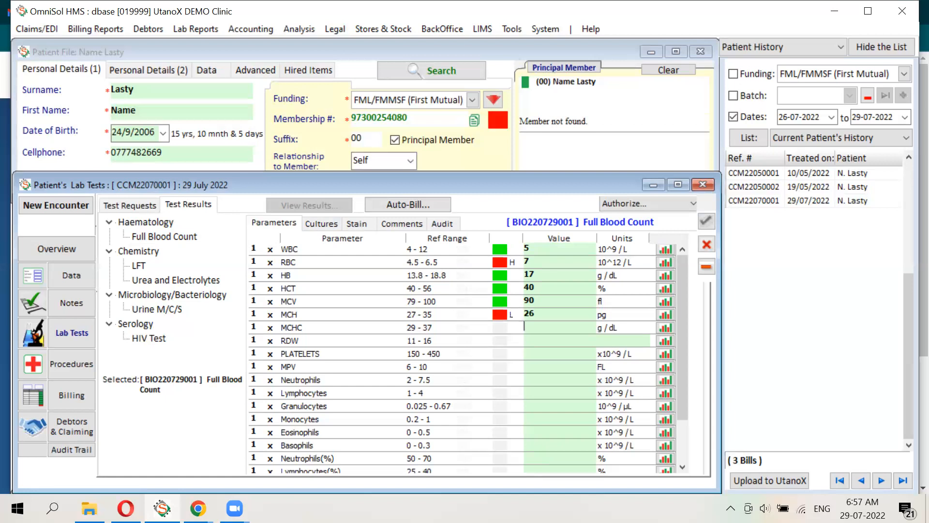
Step: Enter the Full Blood Count results: MCHC 35, RDW 15, PLATELETS 340 and MPV 9
type("35")
key("Return")
type("15")
key("Return")
type("340")
key("Return")
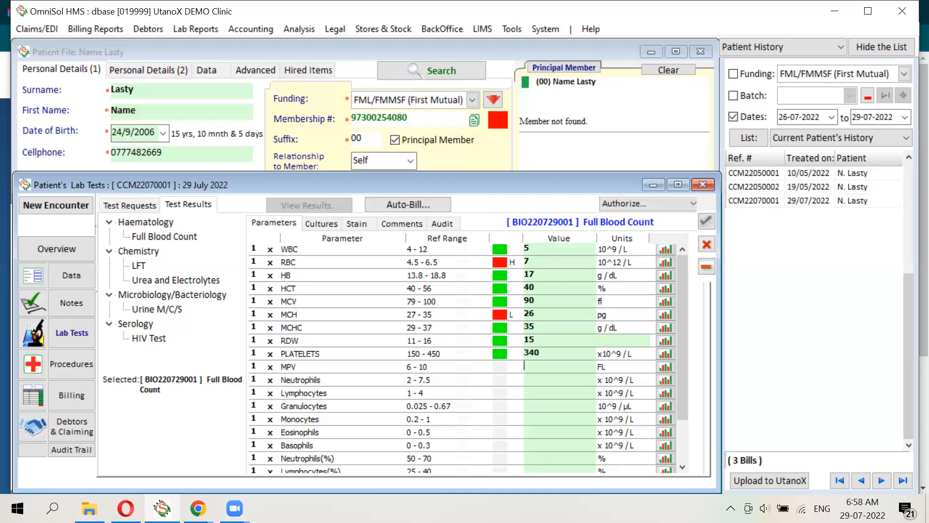
type("9")
key("Return")
Step: Enter the Full Blood Count results: Neutrophils 8, Lymphocytes 3, Granulocytes 0.02, Monocytes 1, Eosinophils 0.3 and Basophils 0.2
type("8")
key("Return")
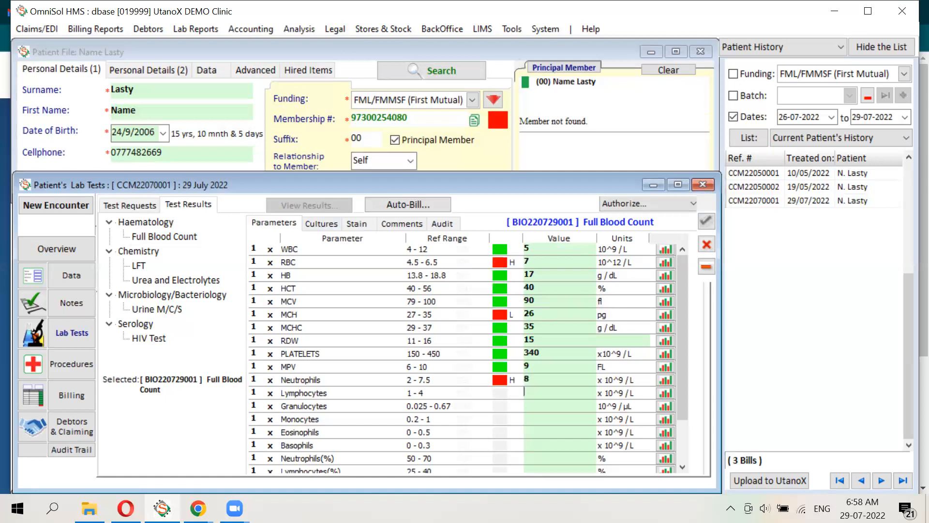
type("3")
key("Return")
type("0.02")
key("Return")
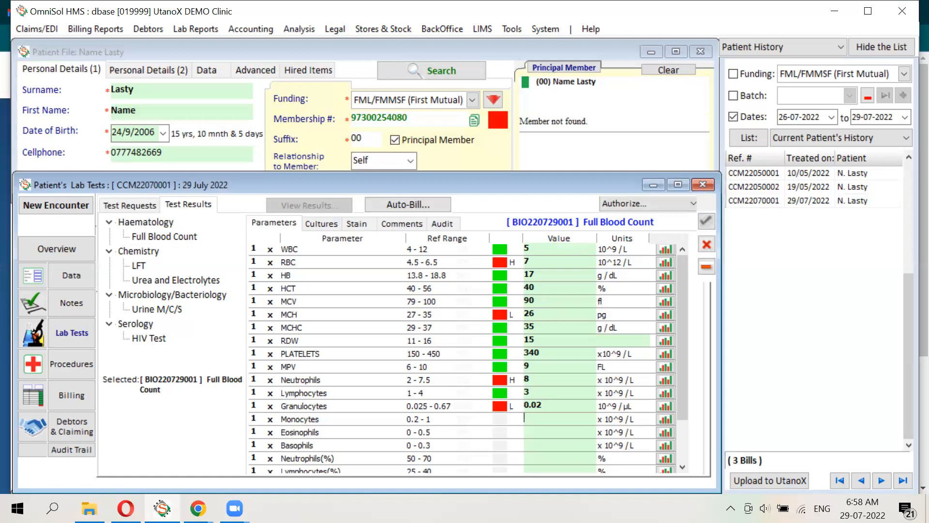
type("1")
key("Return")
type("0.3")
key("Return")
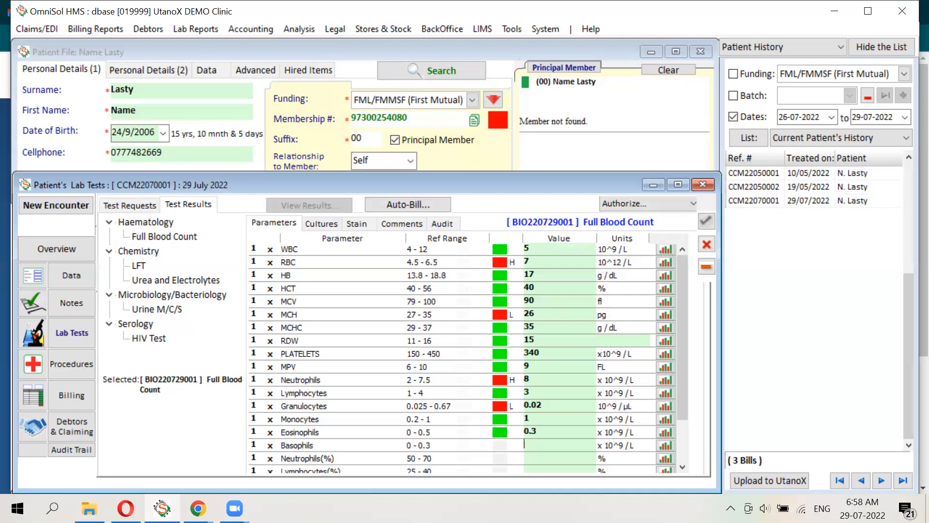
type("0.2")
key("Return")
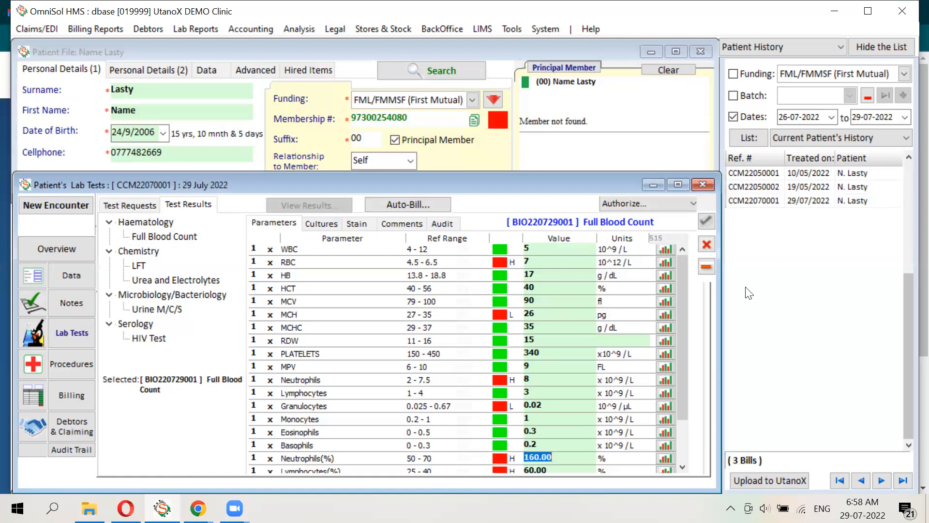
Step: Review the calculated differential percentages and the result trend graphs of WBC, HB, HCT and MCV
left_click_drag(681, 294, 696, 370)
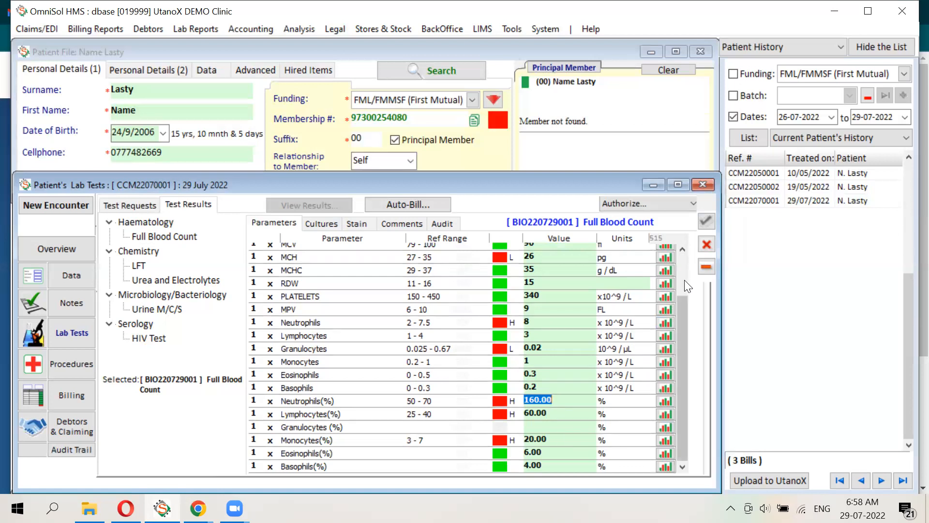
scroll(684, 279, "up", 2)
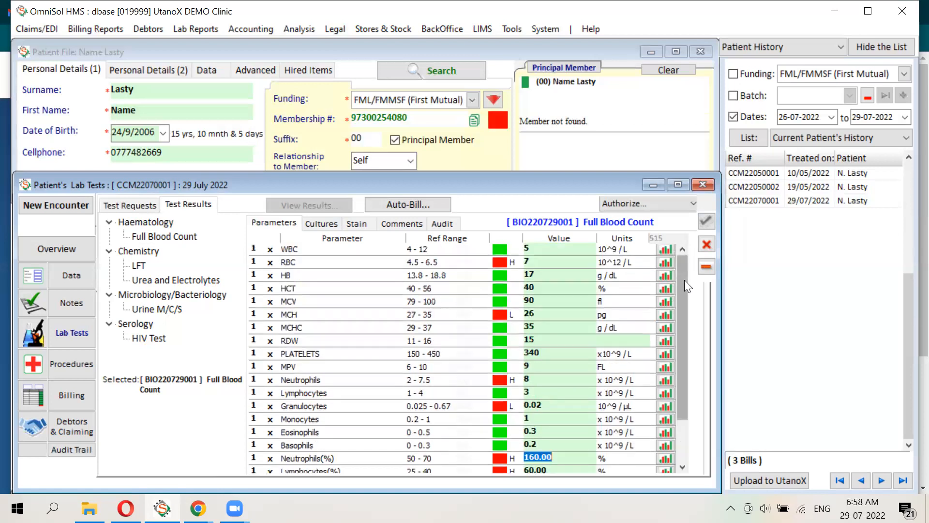
left_click(671, 252)
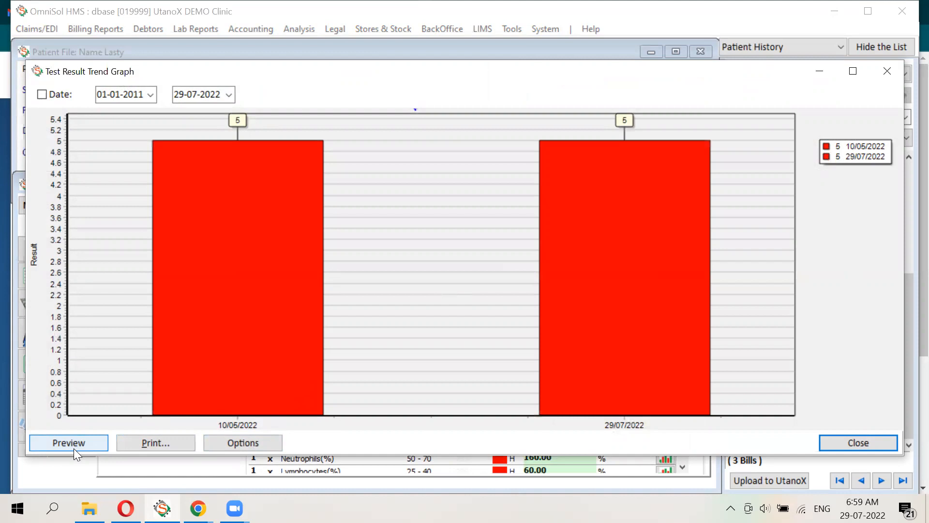
left_click(871, 440)
left_click(665, 276)
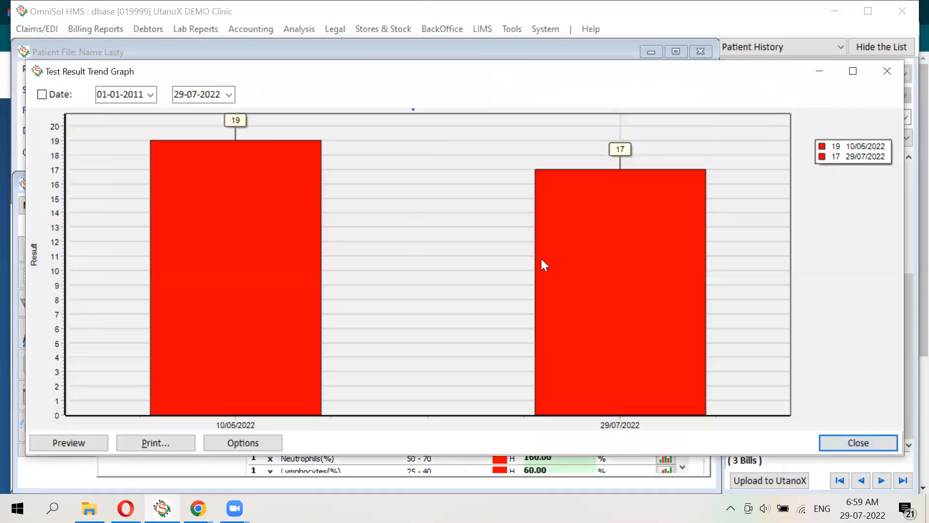
left_click(863, 441)
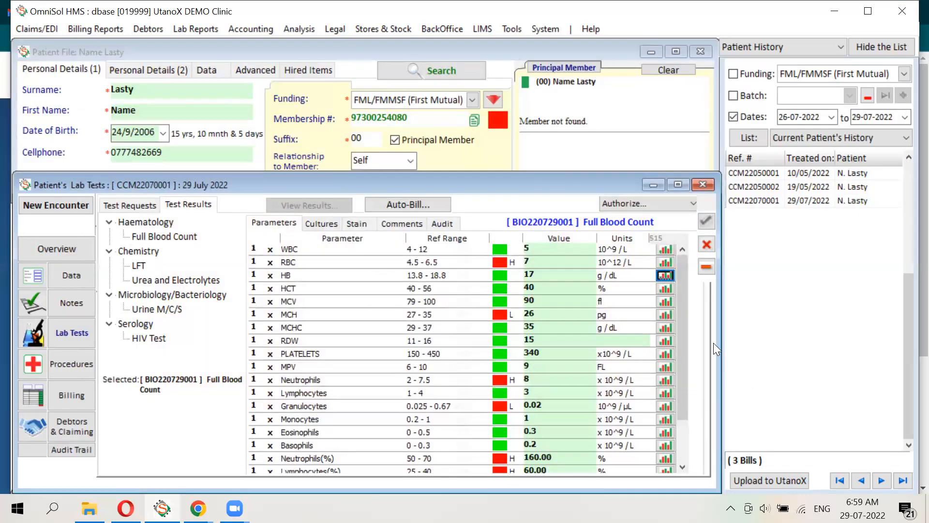
left_click(664, 289)
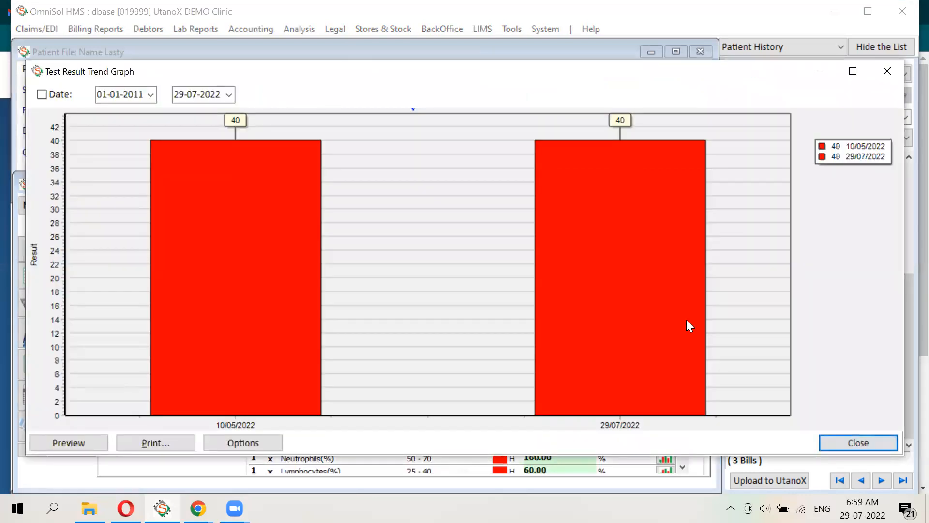
left_click(836, 450)
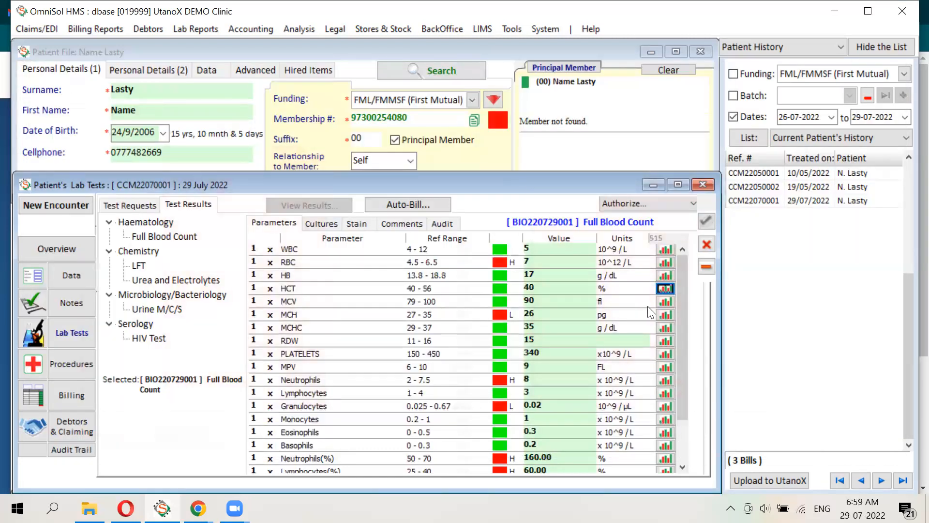
left_click(666, 302)
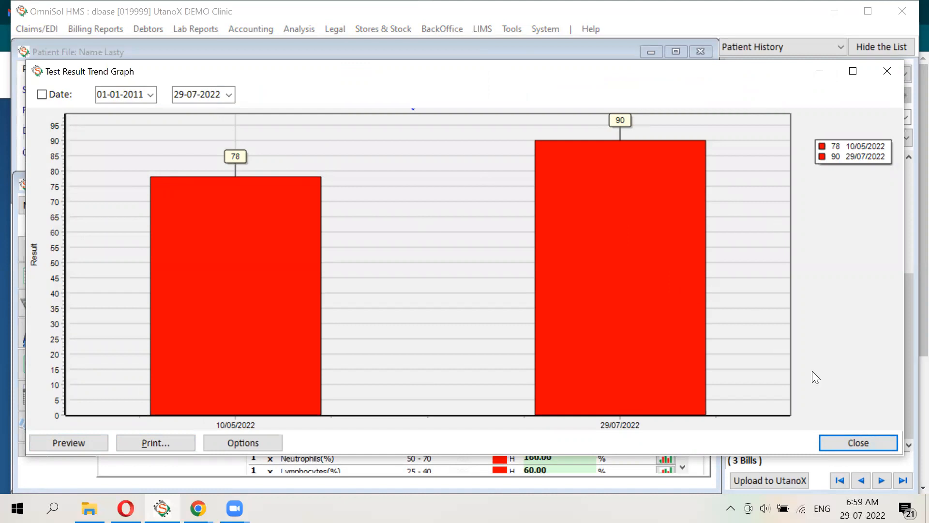
left_click(857, 443)
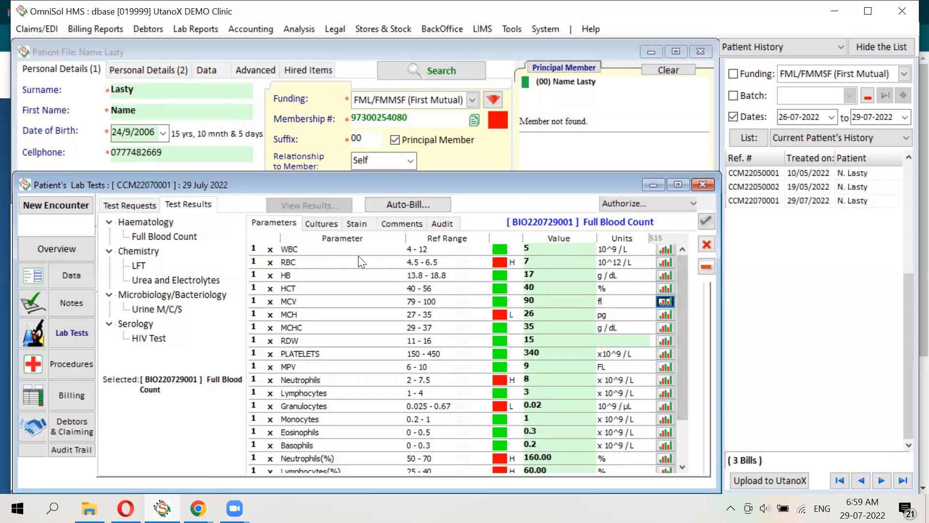
Step: Authorize the entered test results for the department, dismissing the error messages and cancelling the PDF print output
left_click(672, 203)
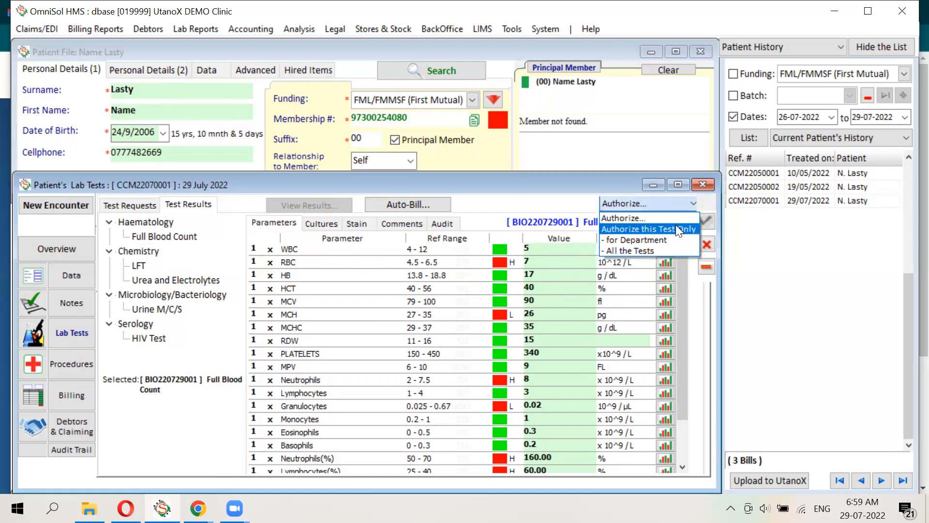
left_click(654, 240)
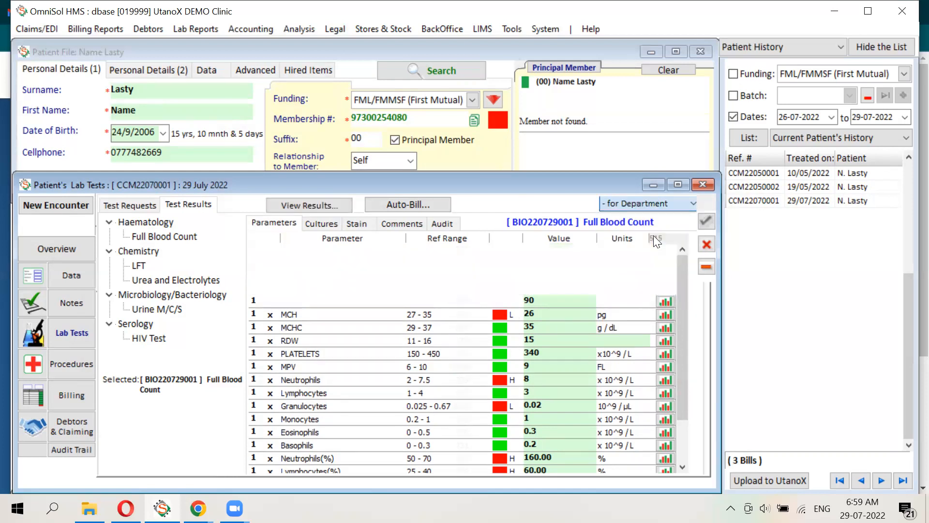
left_click(564, 273)
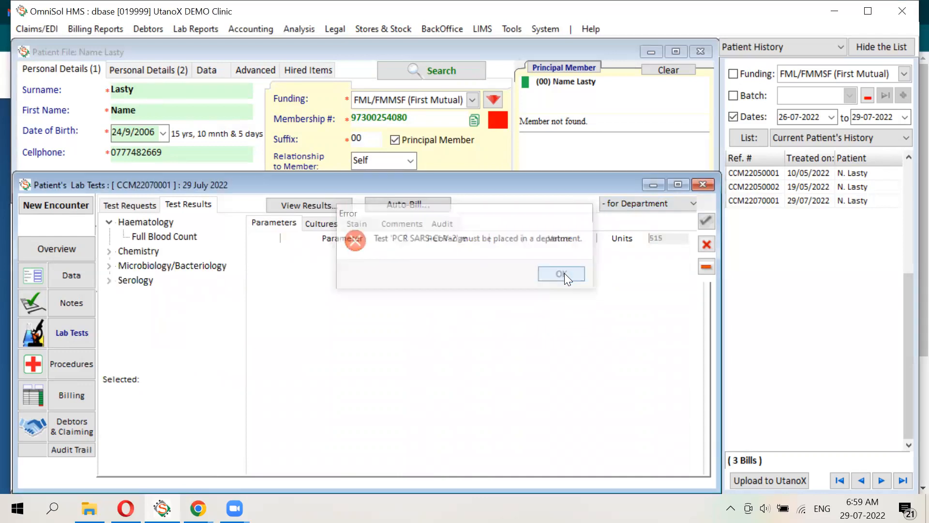
left_click(563, 275)
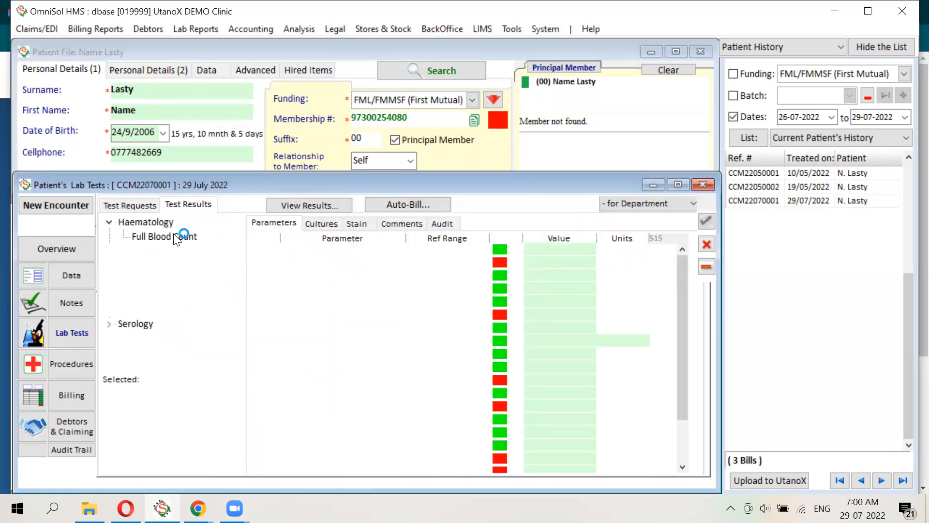
left_click(573, 267)
left_click(573, 267)
left_click(342, 201)
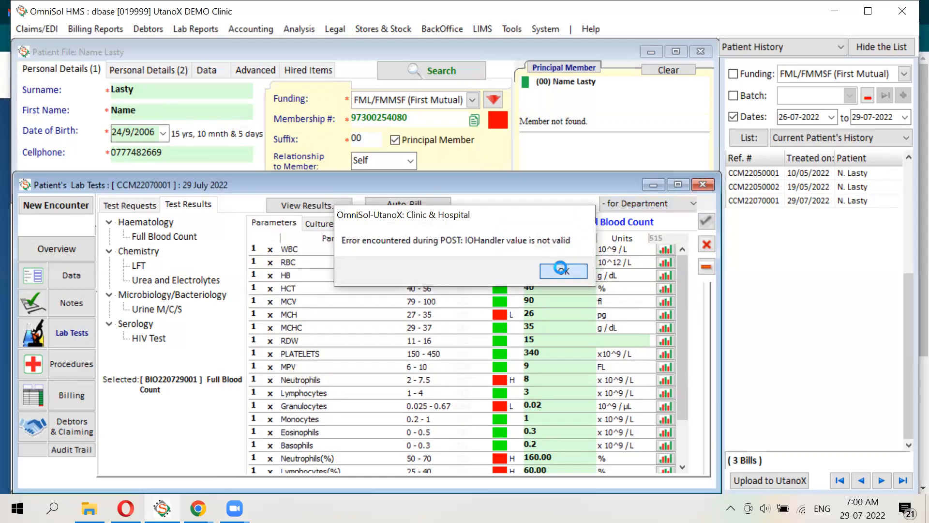
left_click(561, 268)
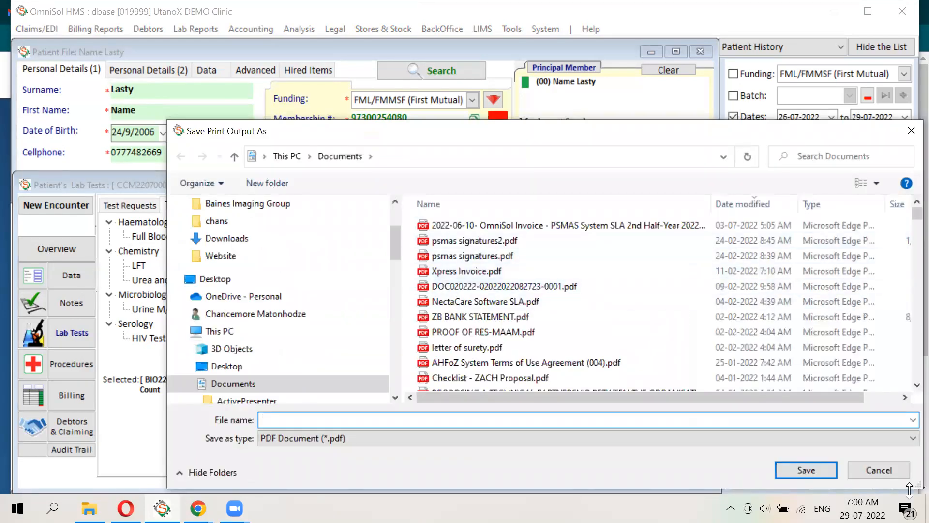
left_click(877, 470)
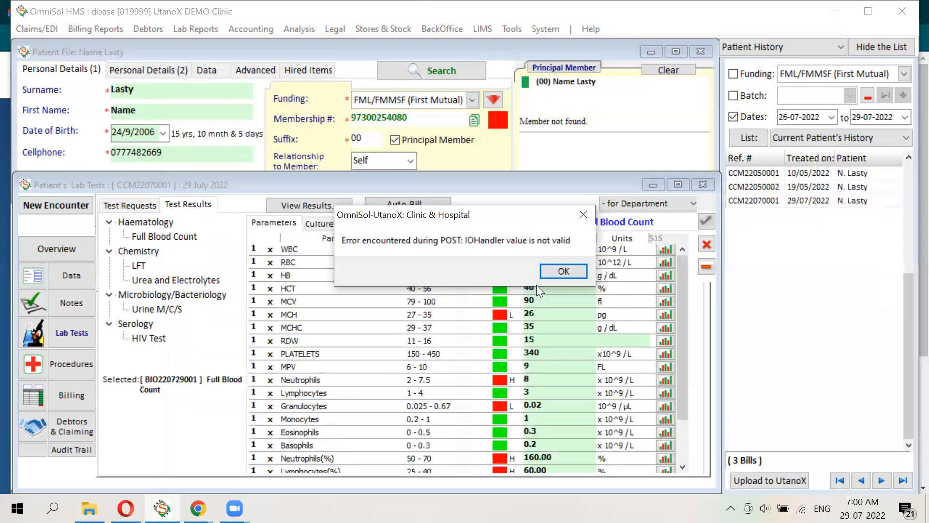
left_click(562, 271)
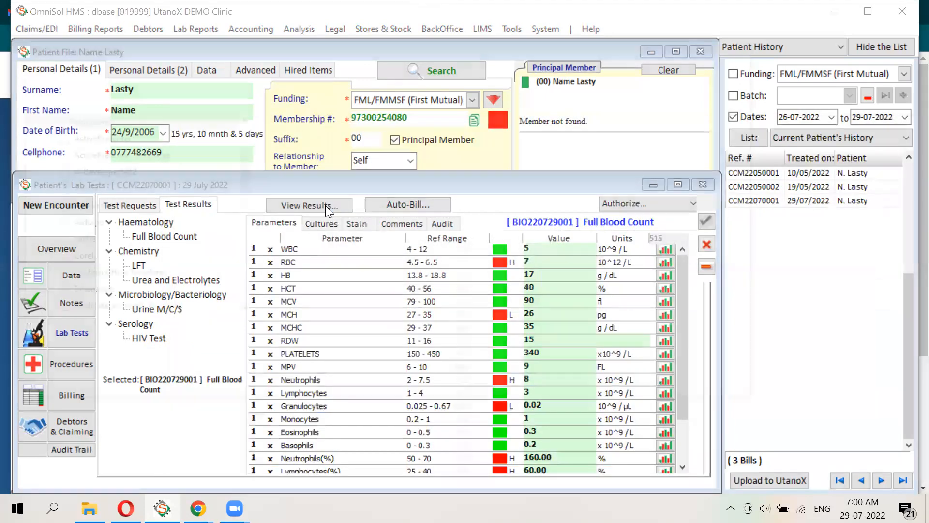
Step: Open the preview of the Full Blood Count results and check its e-mail recipient options
left_click(325, 206)
key("Escape")
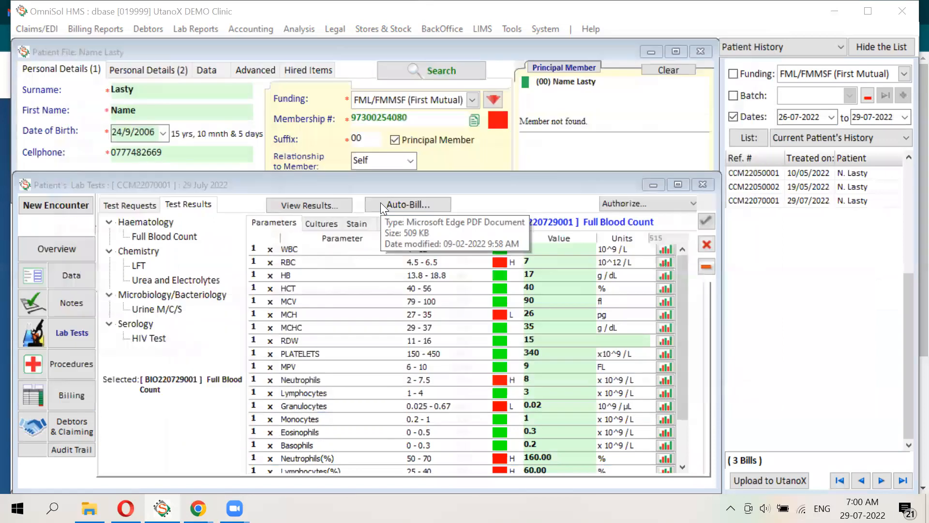
left_click(340, 203)
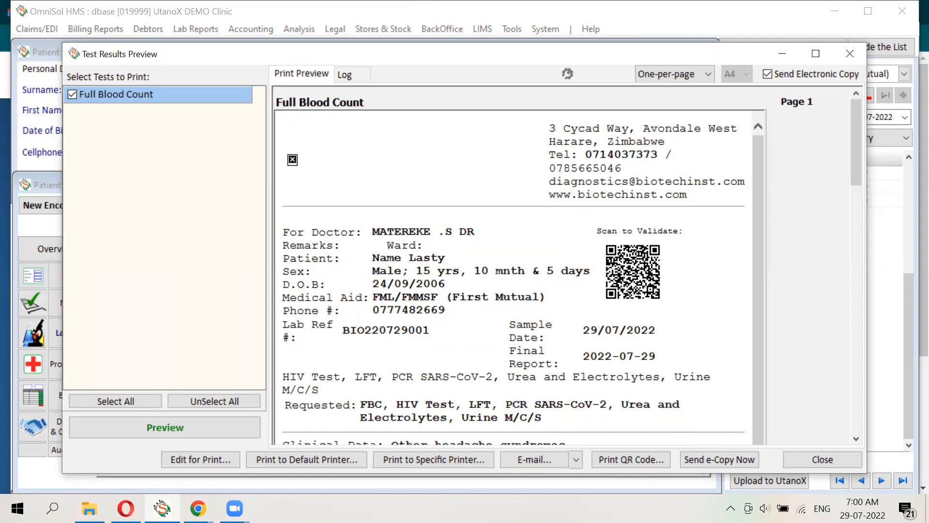
left_click(577, 460)
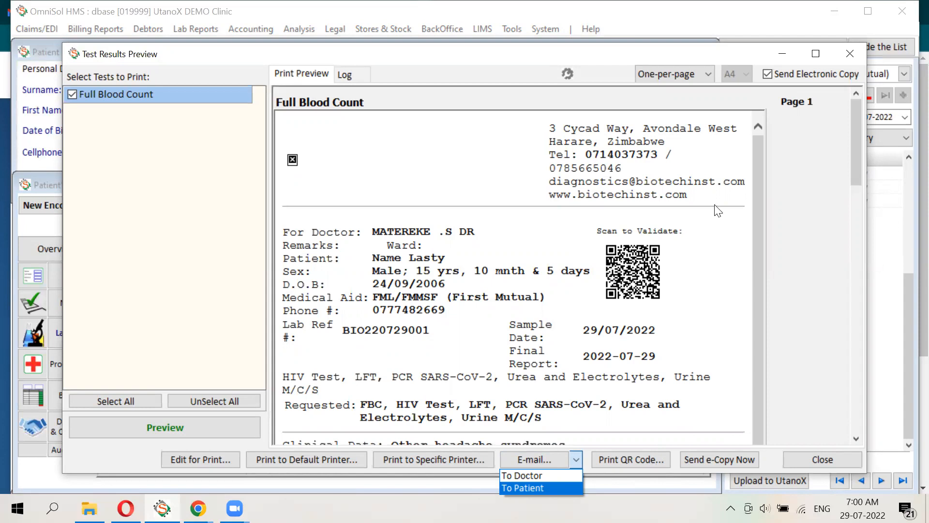
left_click(860, 149)
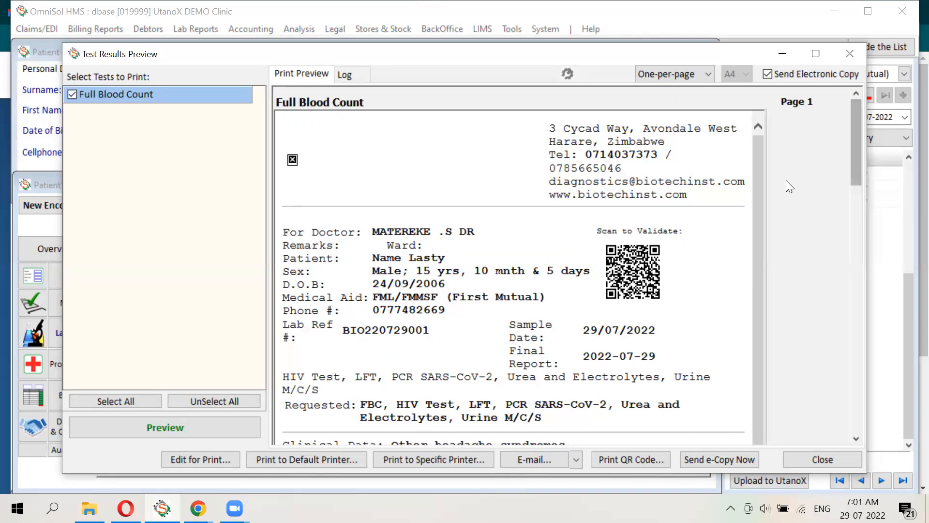
Step: Examine the results table and the comments in the Full Blood Count report preview, and close the preview
left_click_drag(857, 165, 857, 282)
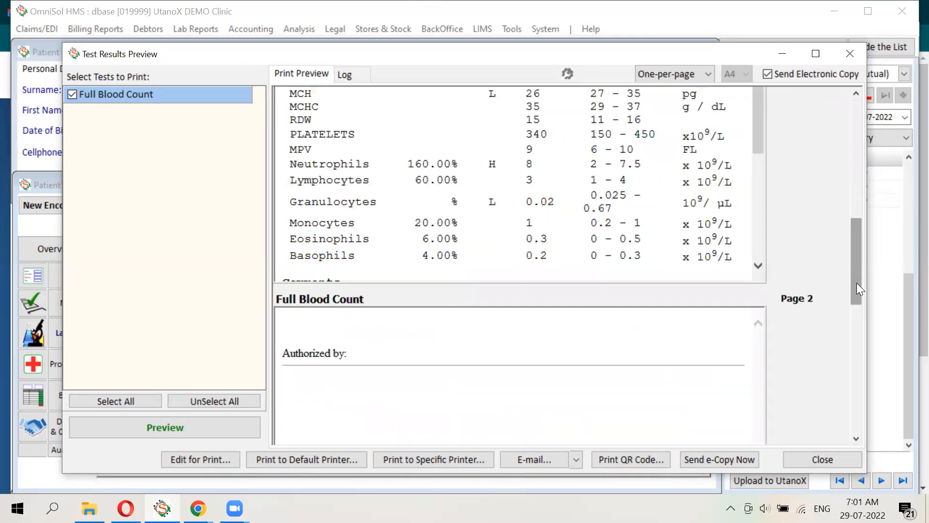
left_click_drag(856, 283, 854, 239)
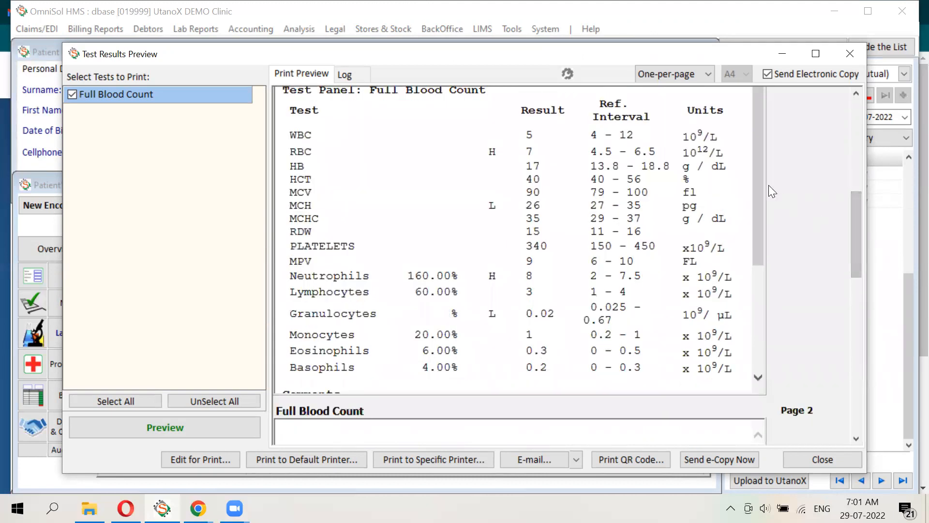
left_click_drag(761, 214, 757, 296)
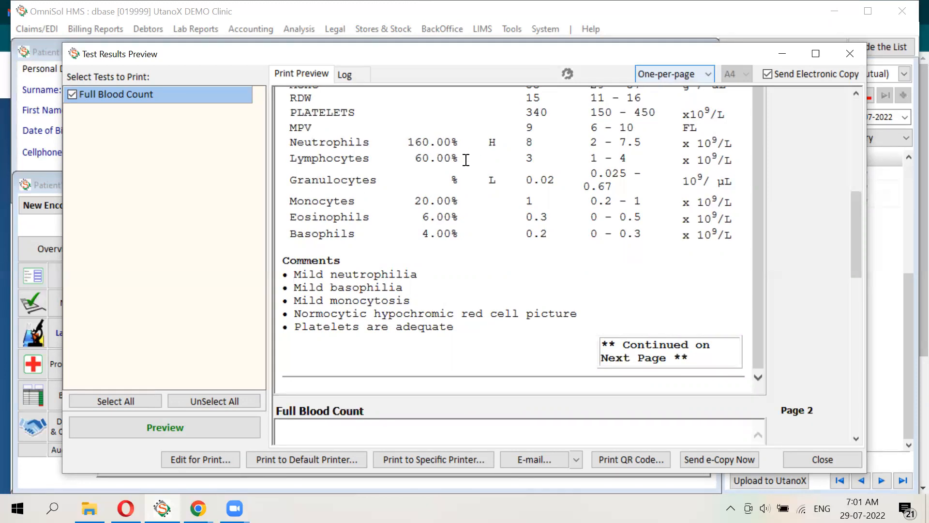
mouse_move(279, 264)
left_mouse_down()
mouse_move(451, 317)
mouse_move(277, 262)
mouse_move(289, 266)
left_mouse_up()
left_click(463, 329)
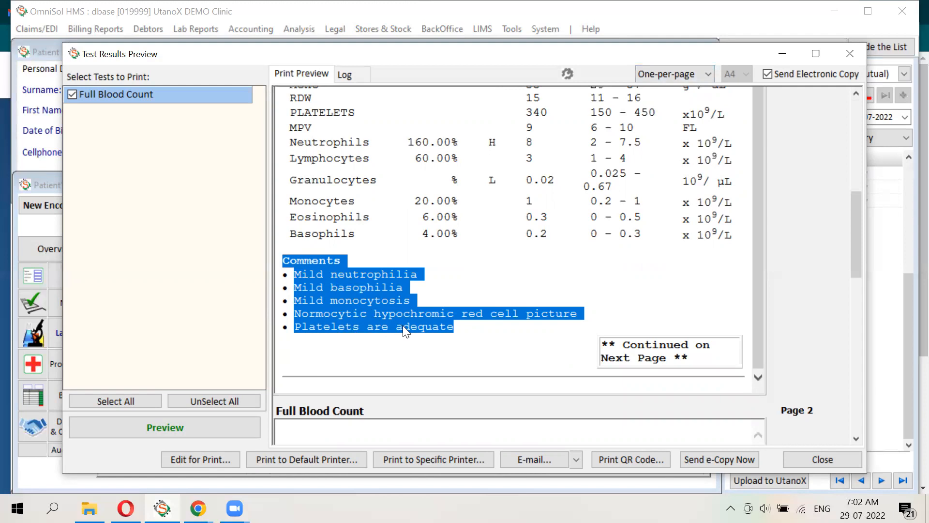
left_click(478, 335)
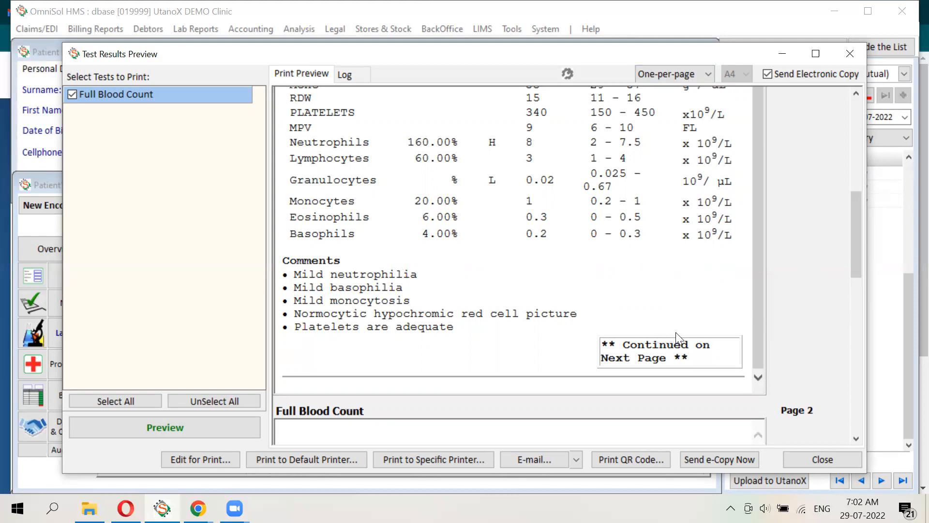
left_click_drag(858, 278, 856, 245)
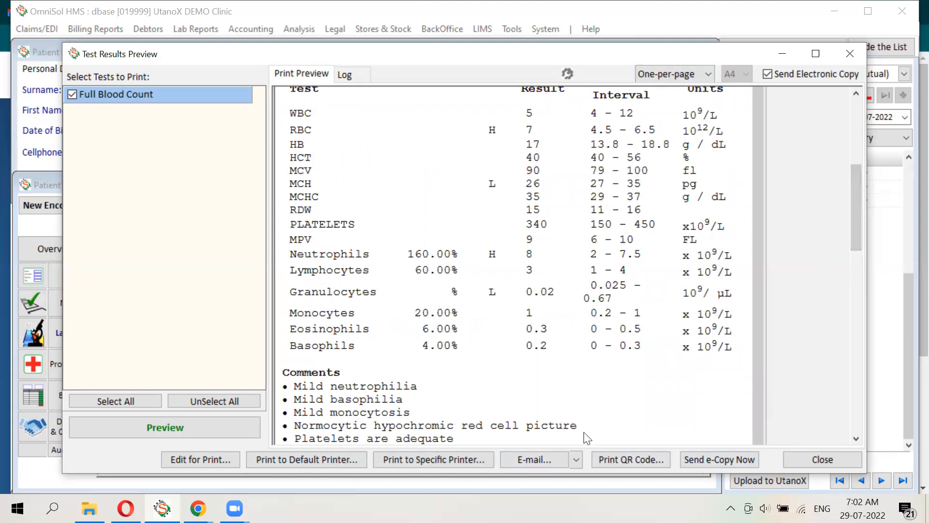
left_click(804, 464)
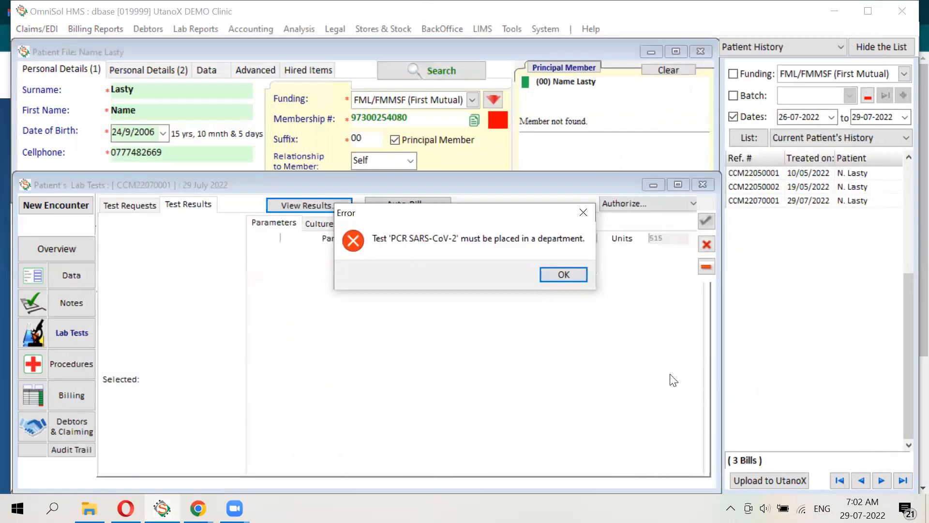
left_click(581, 277)
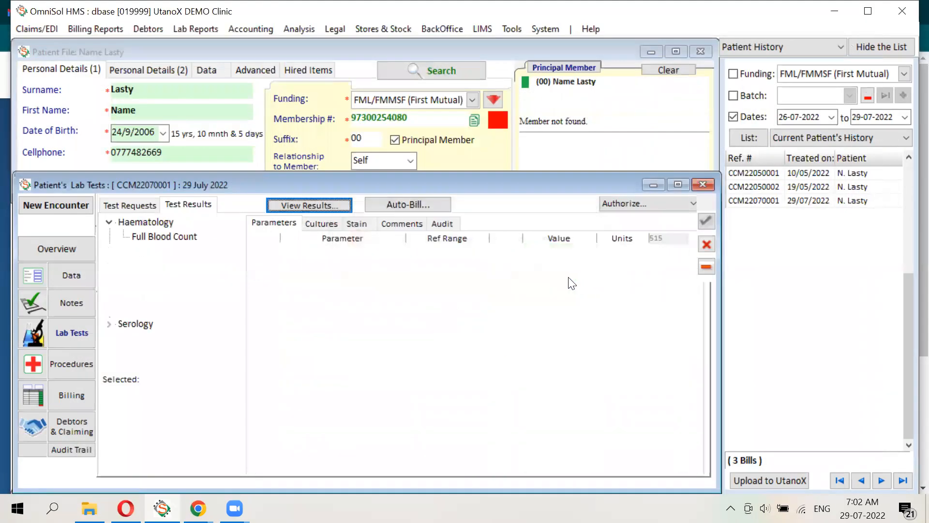
left_click(563, 273)
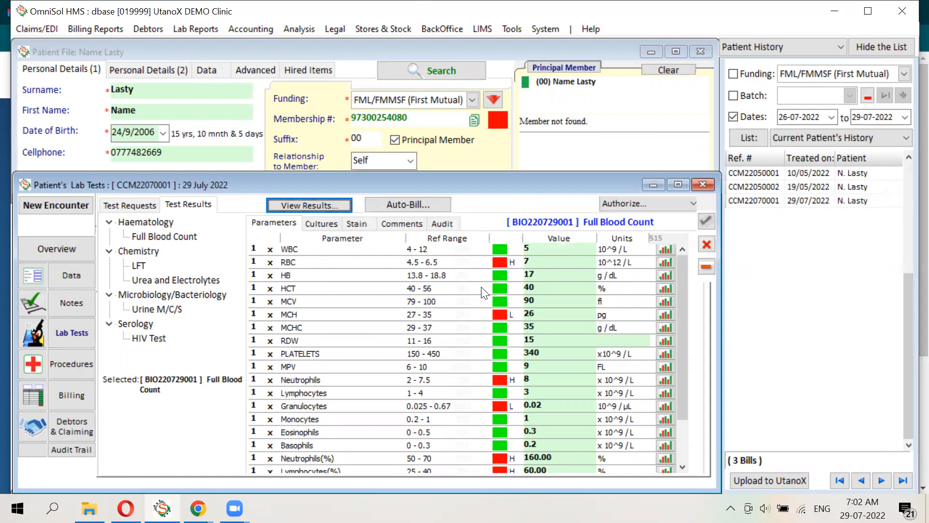
Step: In the Urine M/C/S results, set Type to Suprapubic, Color to Amber and Clarity to Turbid
left_click(174, 311)
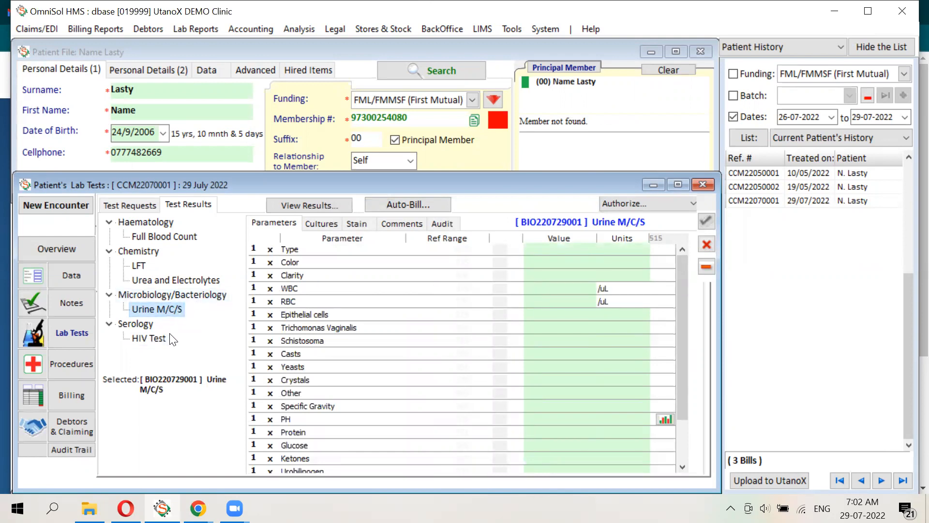
left_click(566, 247)
left_click(566, 246)
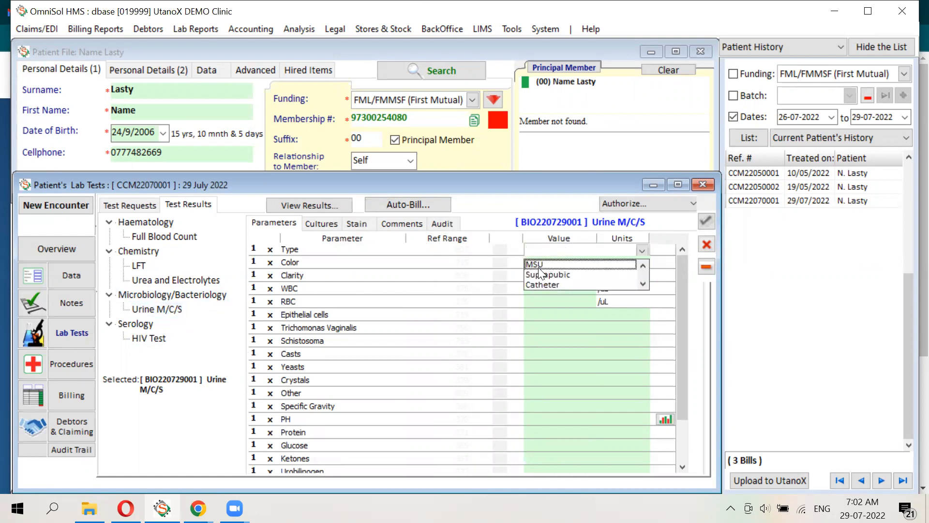
left_click(540, 274)
left_click(545, 267)
left_click(545, 266)
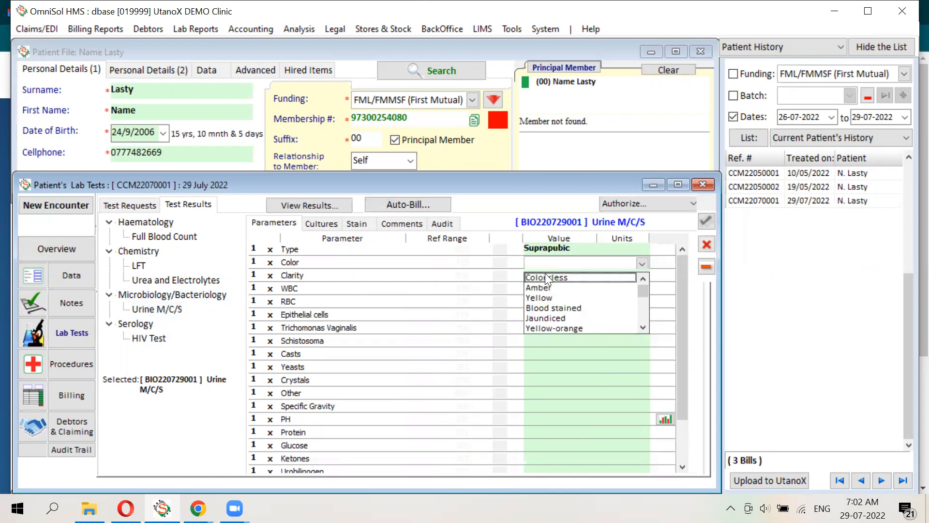
left_click(544, 287)
left_click(549, 277)
left_click(549, 277)
left_click(548, 300)
Step: Enter the urine cell results: WBC 4, RBC 3 and Epithelial cells ++
left_click(544, 289)
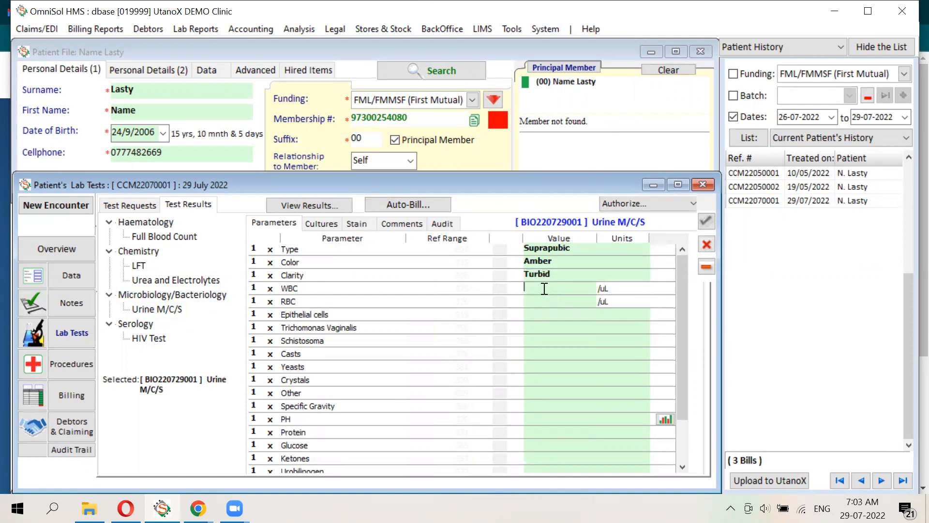
type("4")
key("Return")
type("3")
key("Return")
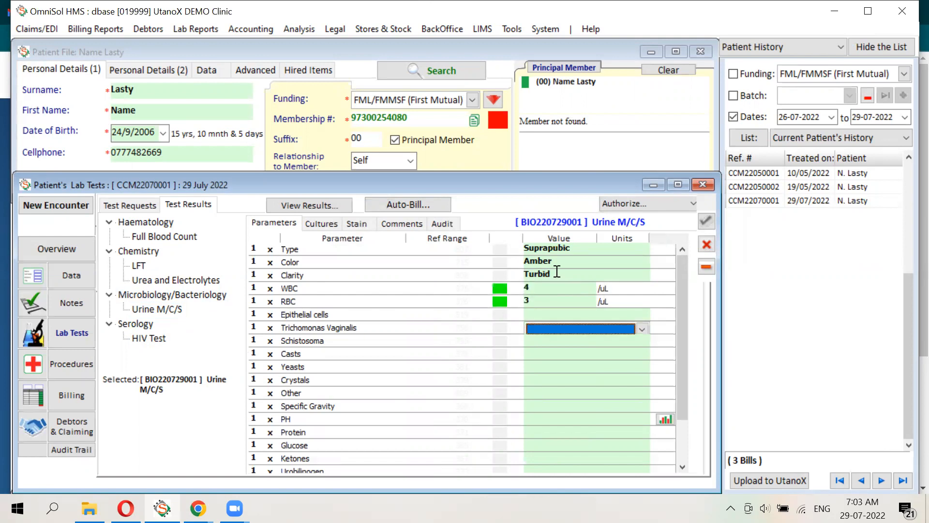
left_click(558, 314)
left_click(557, 315)
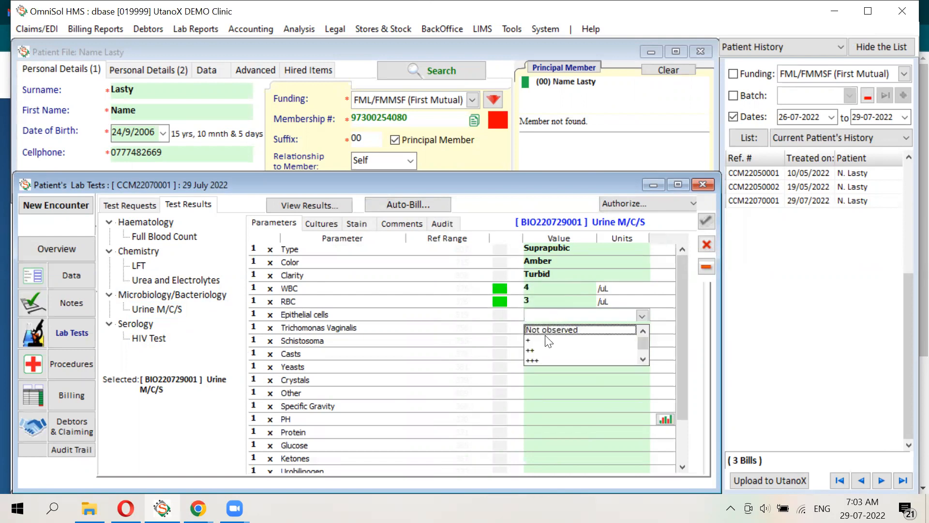
left_click(537, 350)
Step: Set the Trichomonas Vaginalis, Schistosoma and Casts results to Not Observed
left_click(551, 331)
left_click(552, 331)
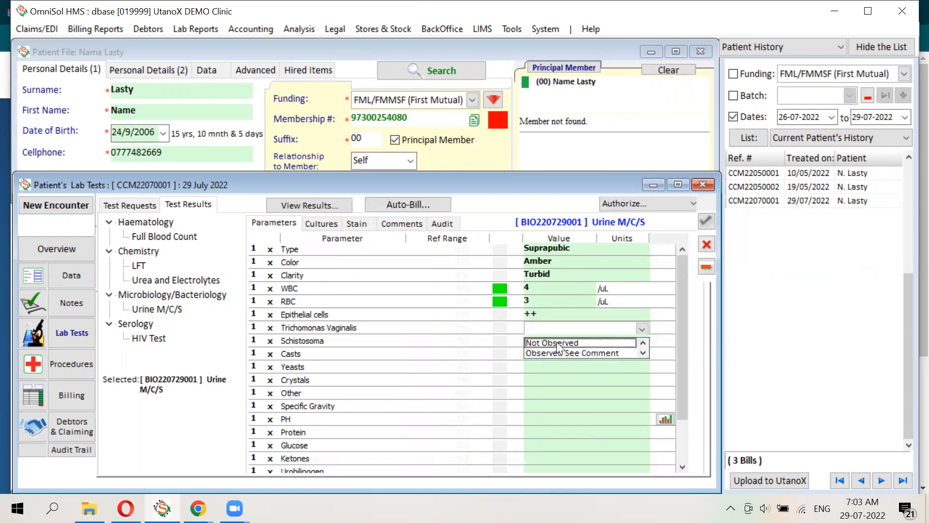
left_click(557, 342)
left_click(558, 343)
left_click(557, 343)
left_click(559, 356)
left_click(560, 358)
left_click(560, 359)
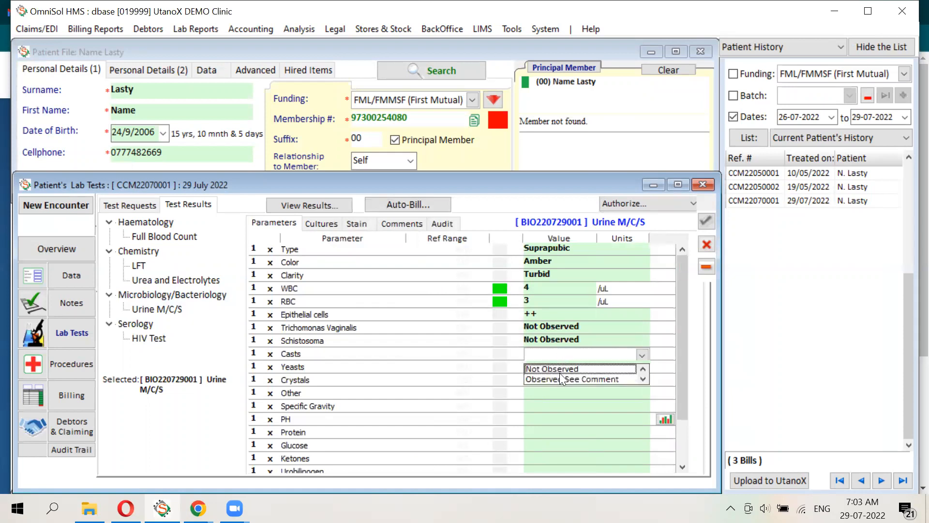
left_click(559, 373)
Step: Set the Yeasts result to + and the Crystals result to Not observed
left_click(557, 365)
left_click(557, 369)
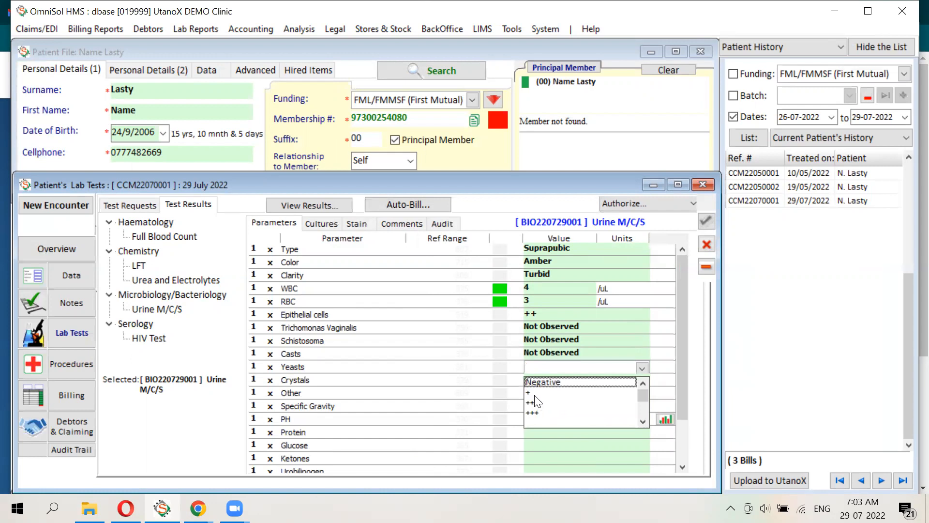
left_click(534, 393)
left_click(564, 385)
left_click(570, 384)
left_click(564, 395)
Step: Enter a Specific Gravity of 5 and a PH of 4, leaving the Other parameter blank
left_click(558, 396)
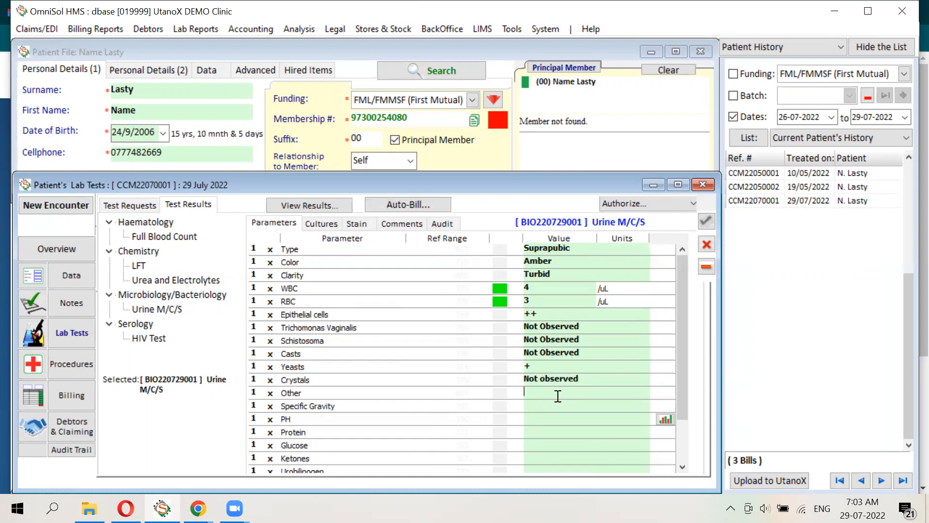
left_click(552, 402)
type("5")
key("Return")
type("4")
key("Return")
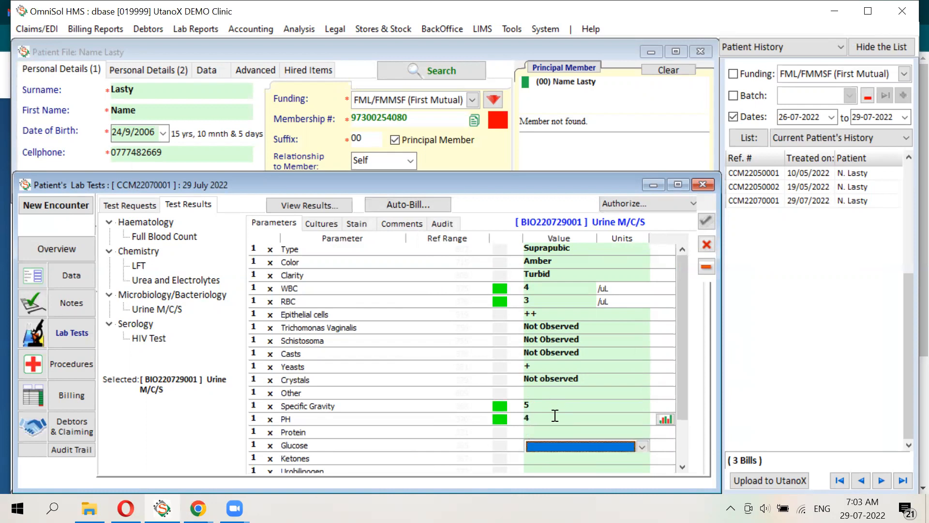
Step: Change the Schistosoma result to Observed See Comment and start a Findings comment for the Urine M/C/S test
left_click(562, 339)
left_click(566, 341)
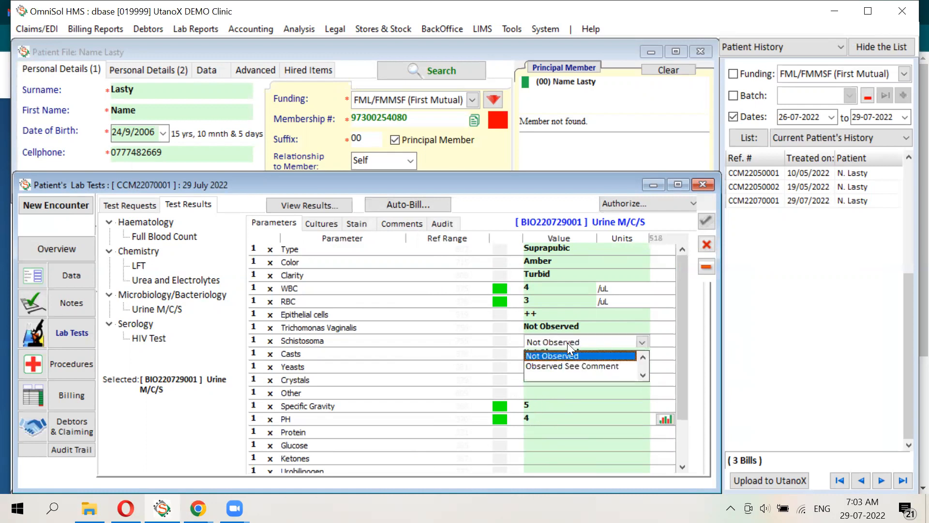
left_click(558, 367)
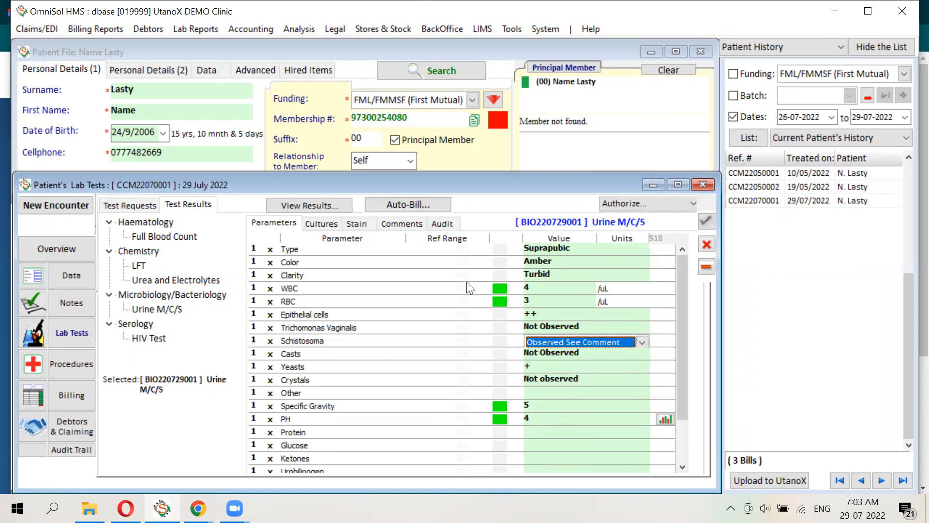
left_click(390, 223)
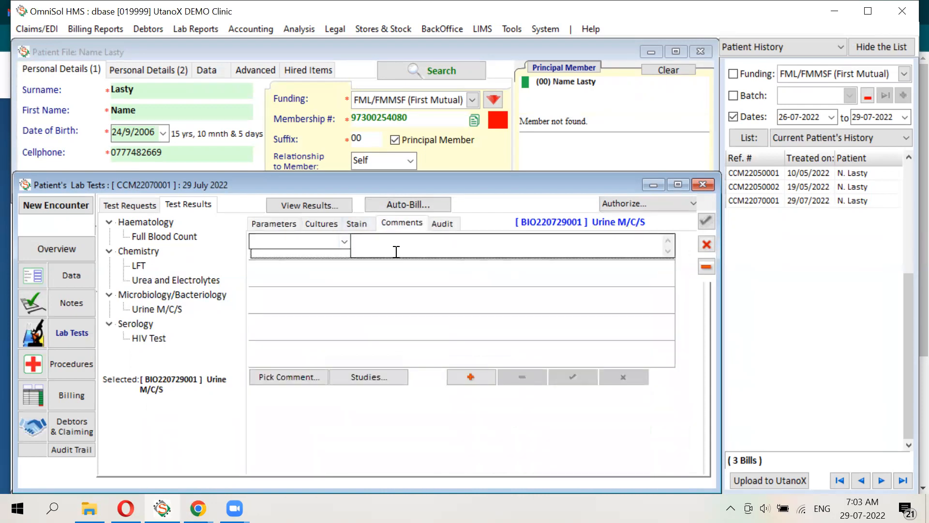
left_click(345, 241)
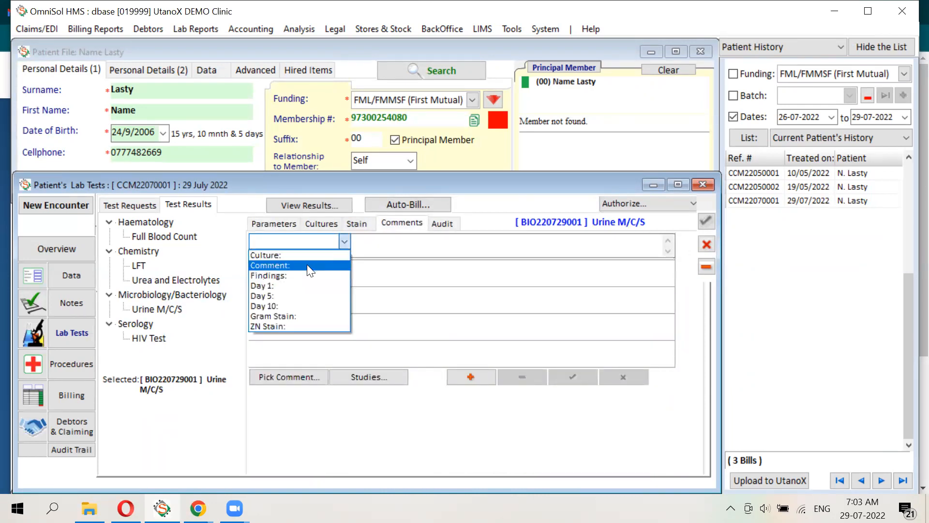
left_click(300, 275)
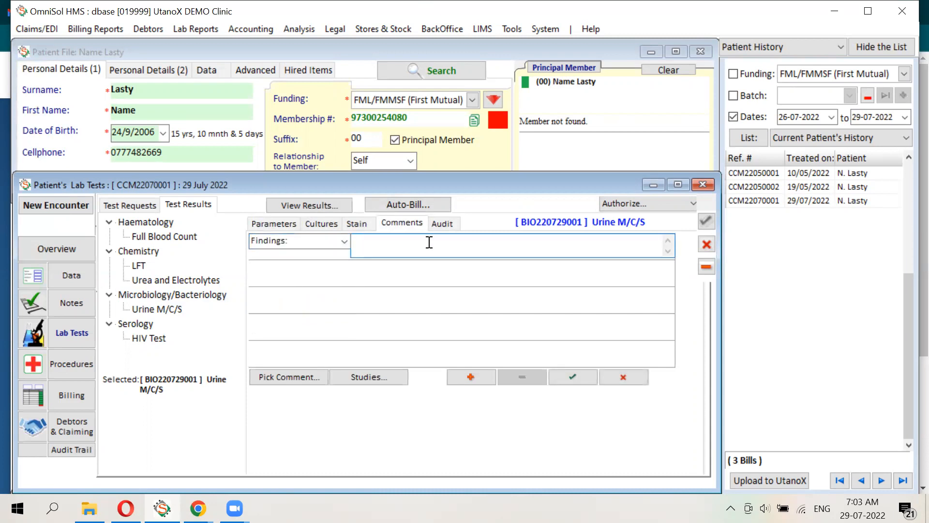
Step: Return to the urine parameters and set Protein to +++, Glucose to ++ and Ketones to +
left_click(262, 223)
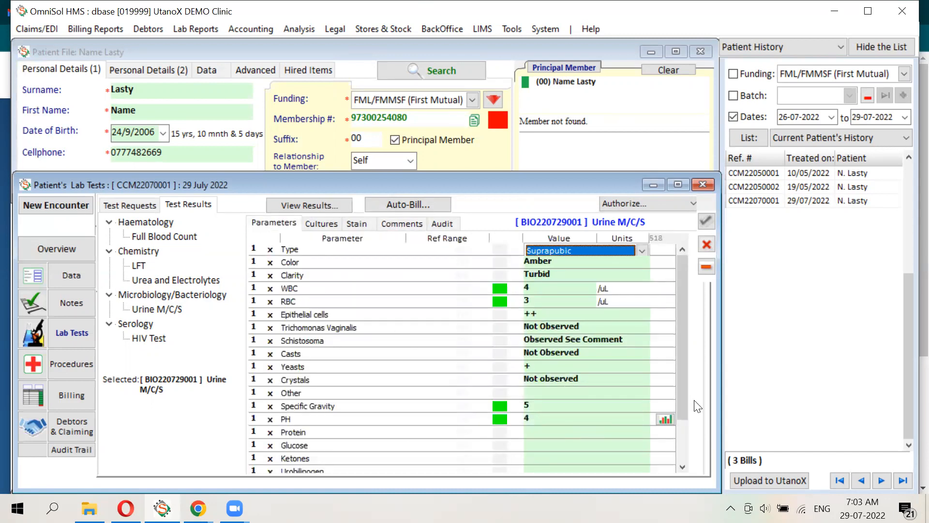
left_click_drag(686, 408, 689, 465)
left_click(561, 374)
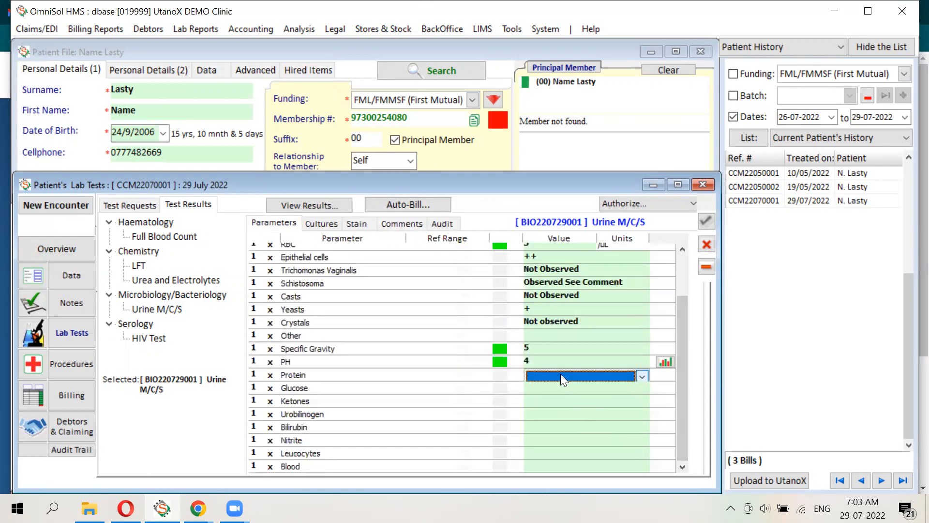
left_click(560, 373)
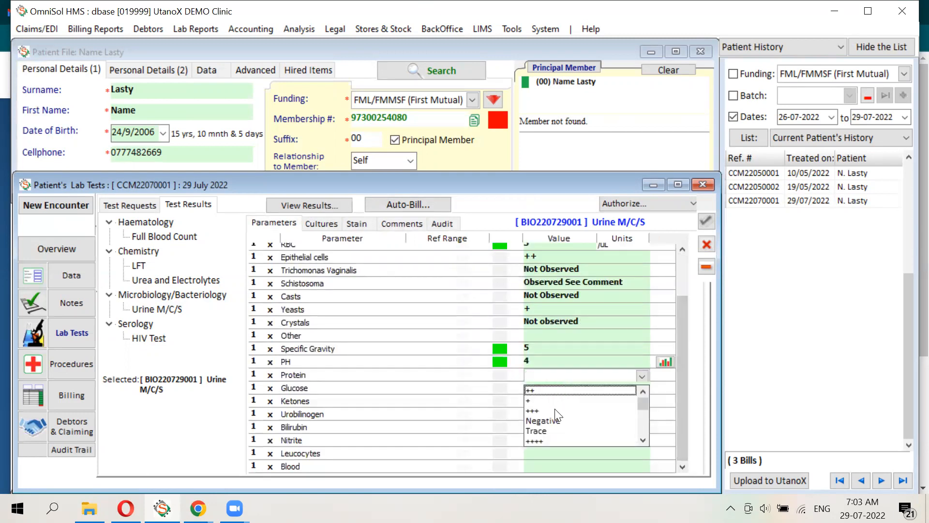
left_click(556, 410)
left_click(561, 390)
left_click(562, 390)
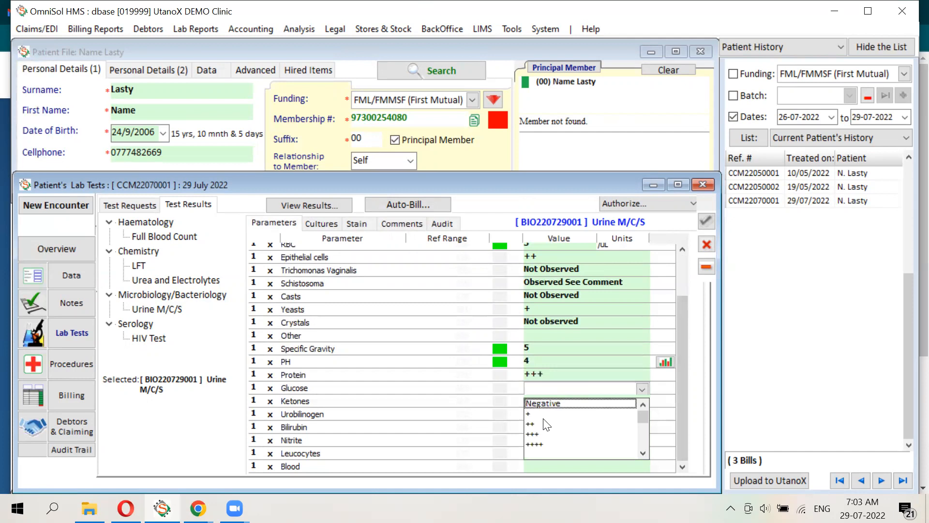
left_click(541, 425)
left_click(559, 415)
left_click(560, 401)
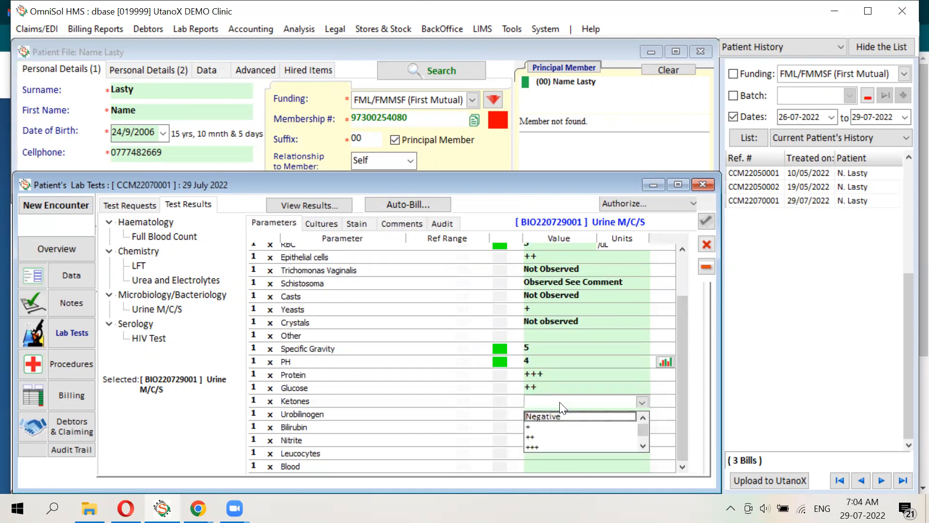
left_click(562, 426)
Step: Set Urobilinogen to Normal, Bilirubin to Positive and Nitrite to +
left_click(564, 414)
left_click(564, 414)
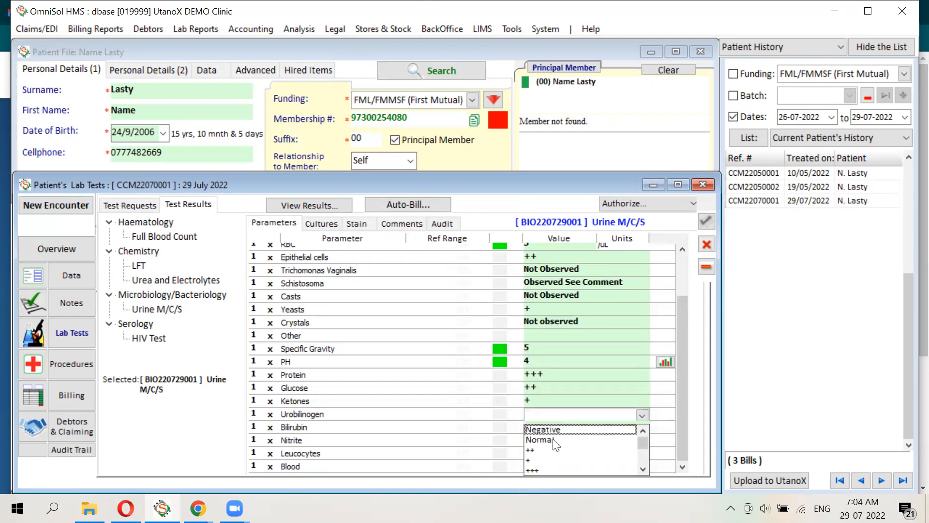
left_click(553, 440)
left_click(562, 423)
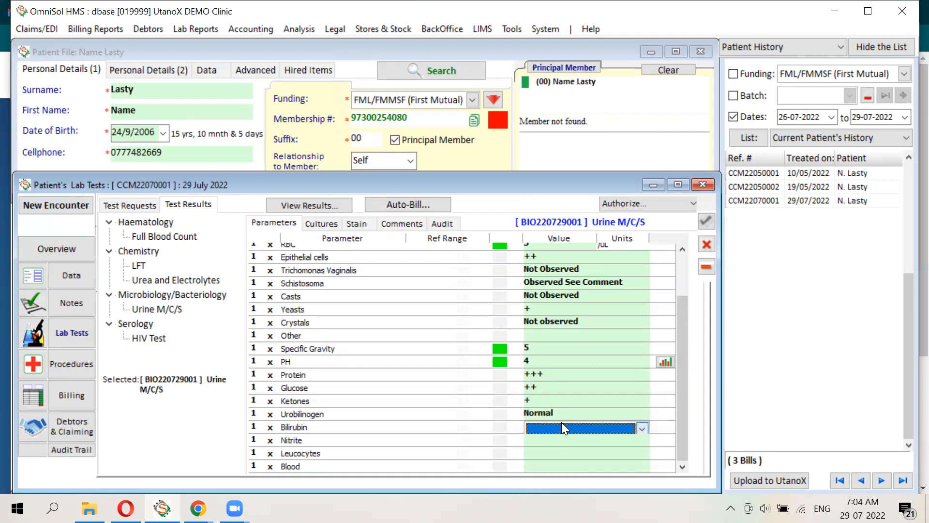
left_click(544, 454)
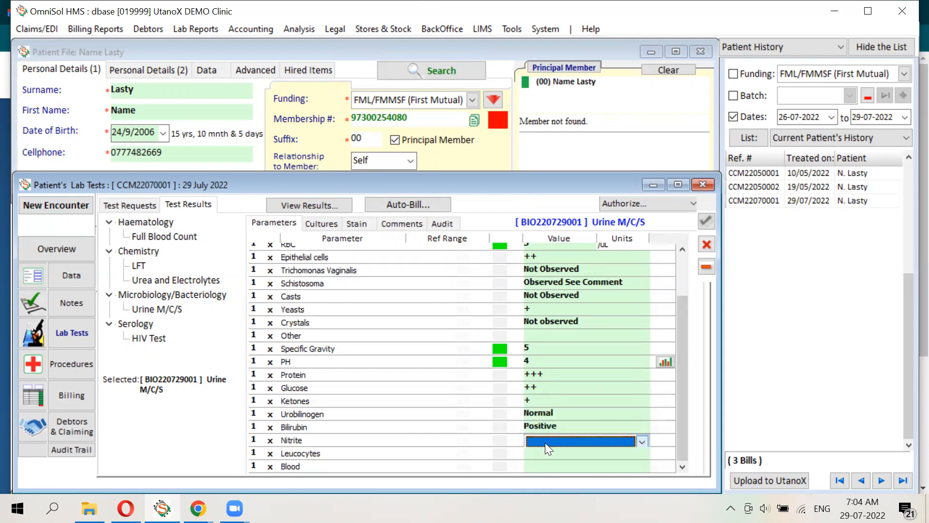
left_click(544, 442)
left_click(544, 466)
Step: Complete the urine parameters by setting Leucocytes to Trace and Blood to ++
left_click(591, 453)
left_click(591, 453)
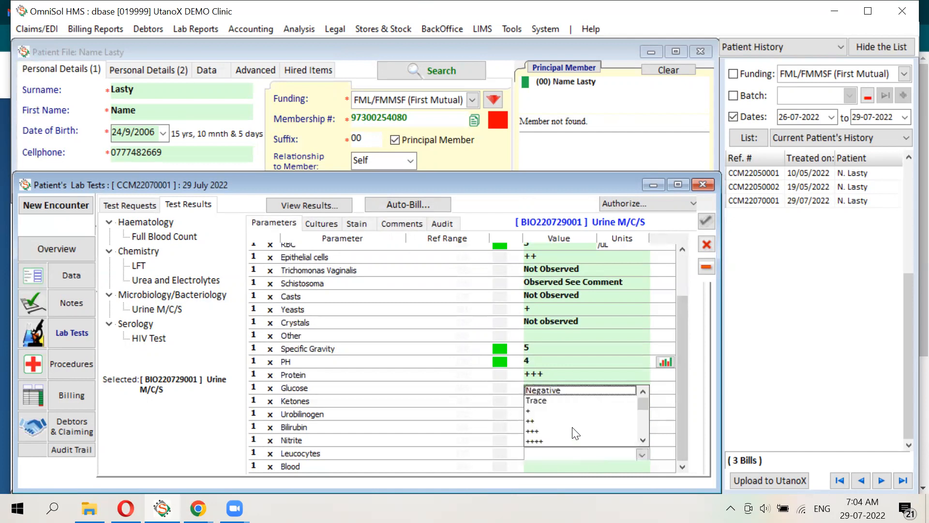
left_click(572, 409)
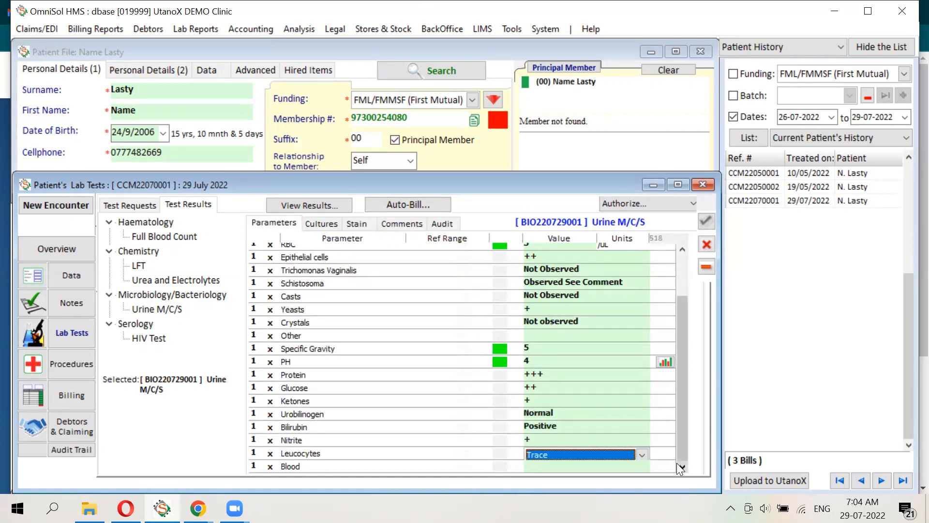
left_click(582, 464)
left_click(581, 465)
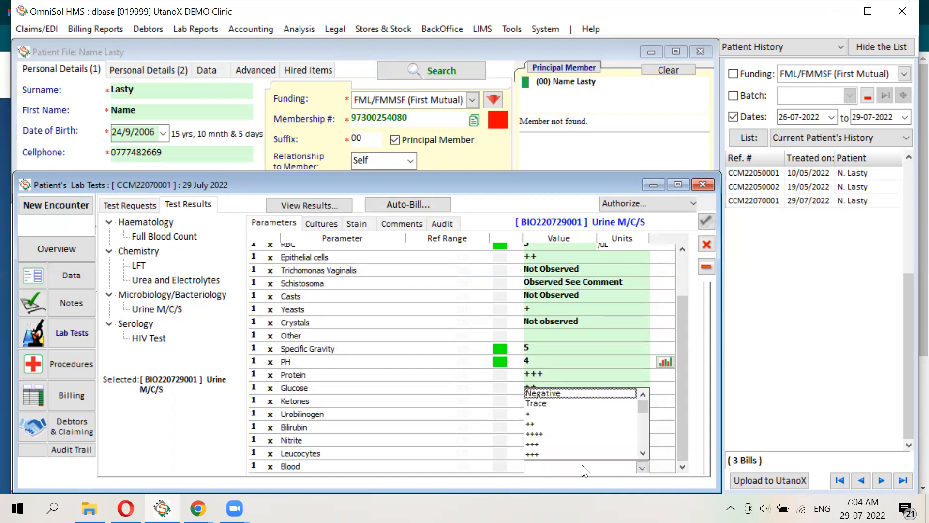
left_click(574, 424)
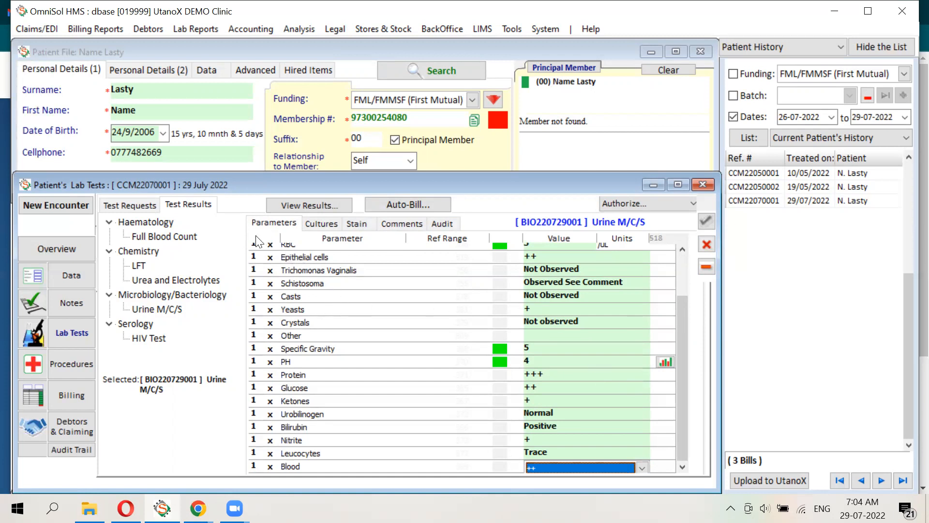
Step: Record the urine culture result as Growth Obtained and enter "ecoli" as the culture text
left_click(323, 226)
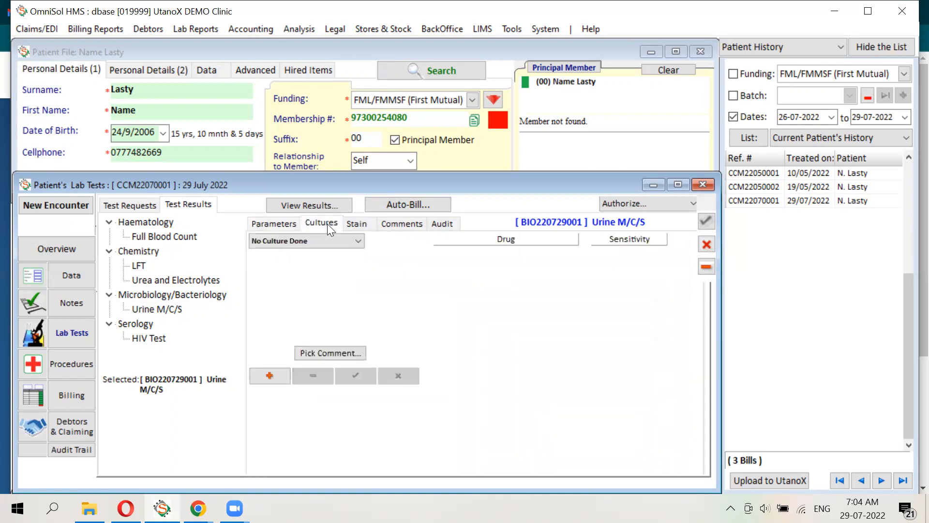
left_click(357, 241)
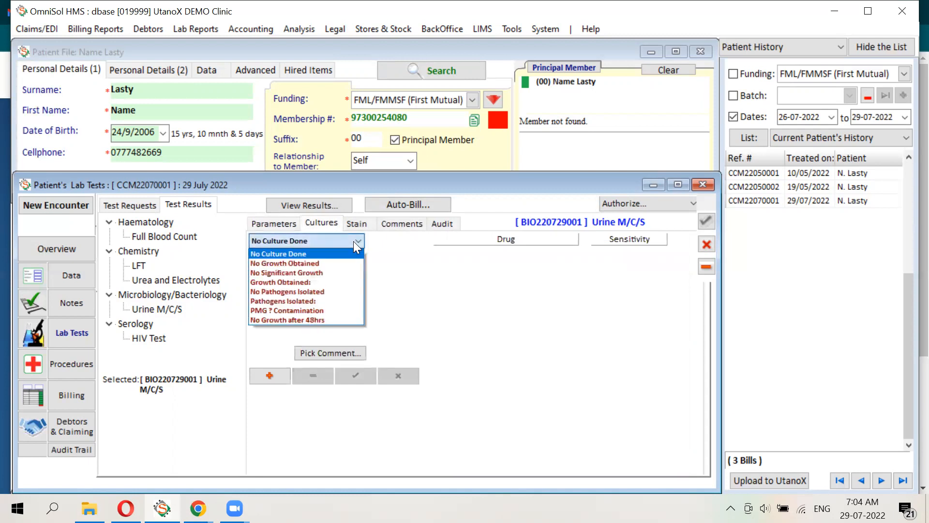
left_click(304, 301)
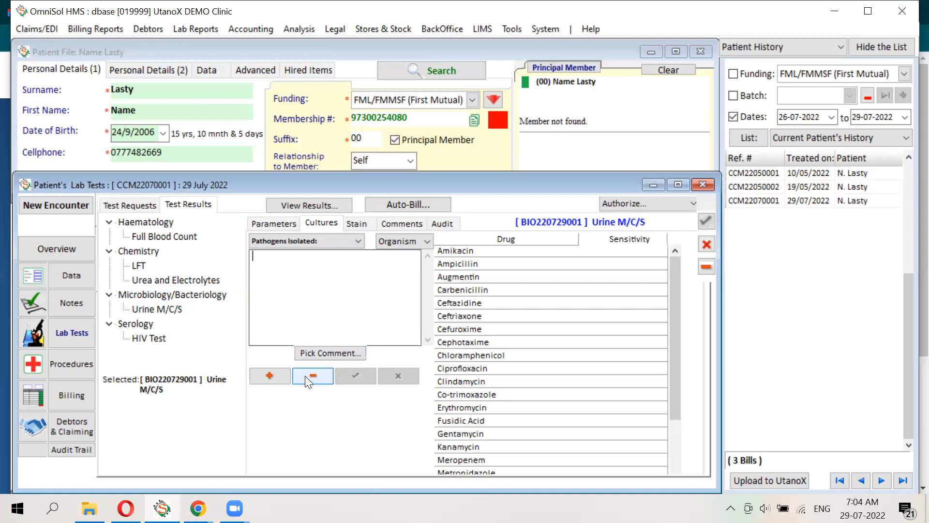
type("ecoli")
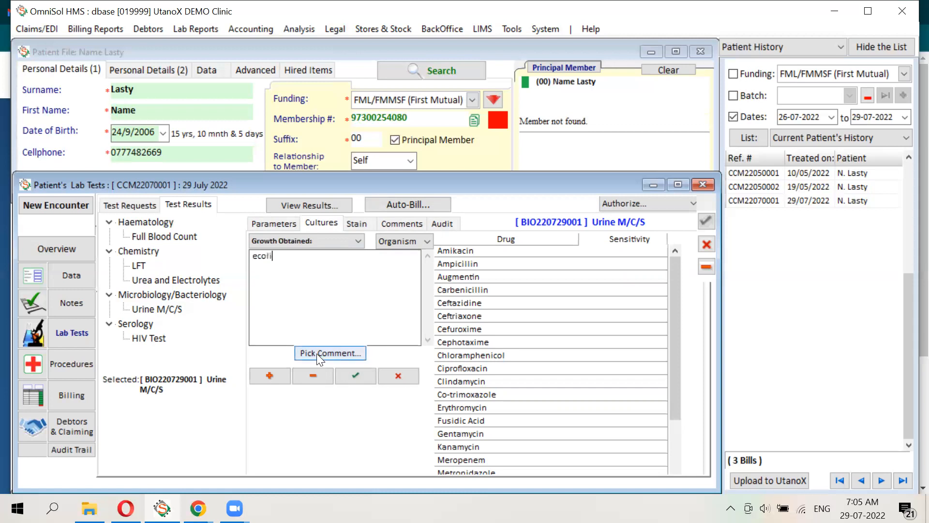
Step: Check the organism choices for the urine culture and browse the stored test result comments without picking one
left_click(420, 243)
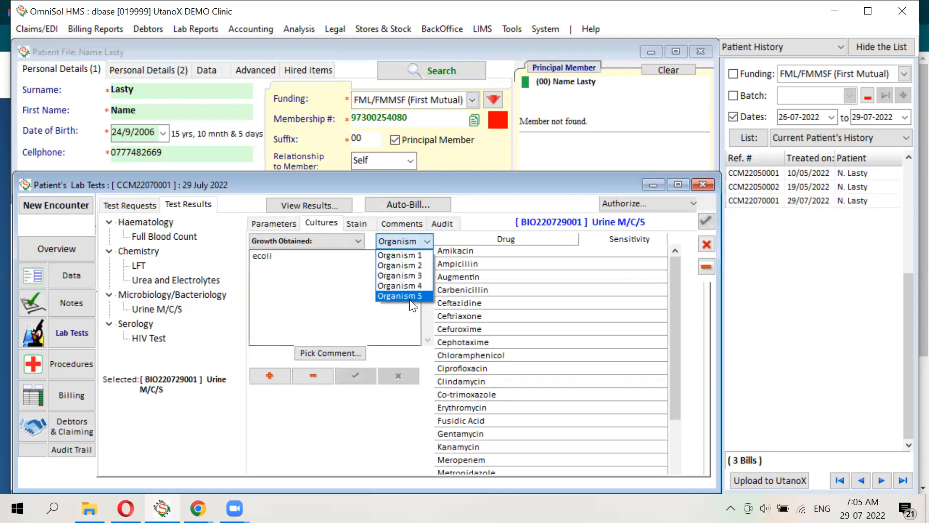
left_click(320, 286)
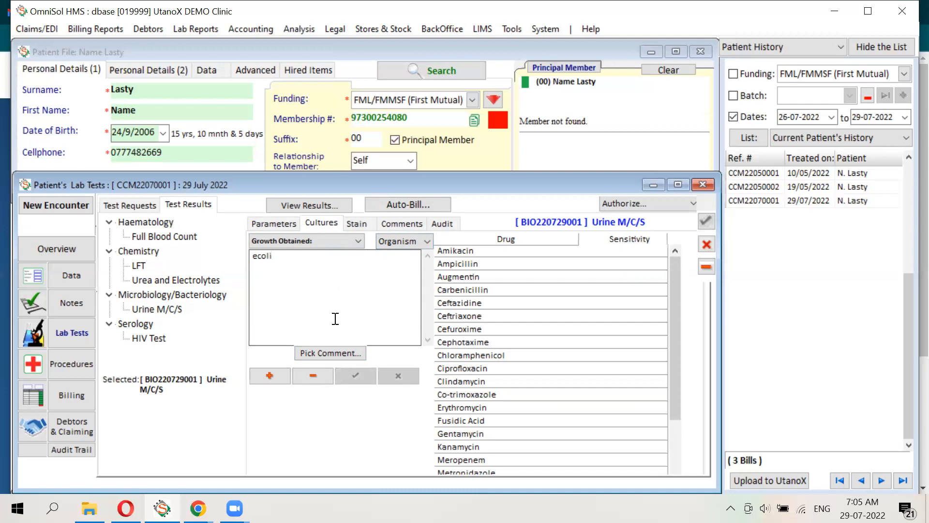
left_click(356, 355)
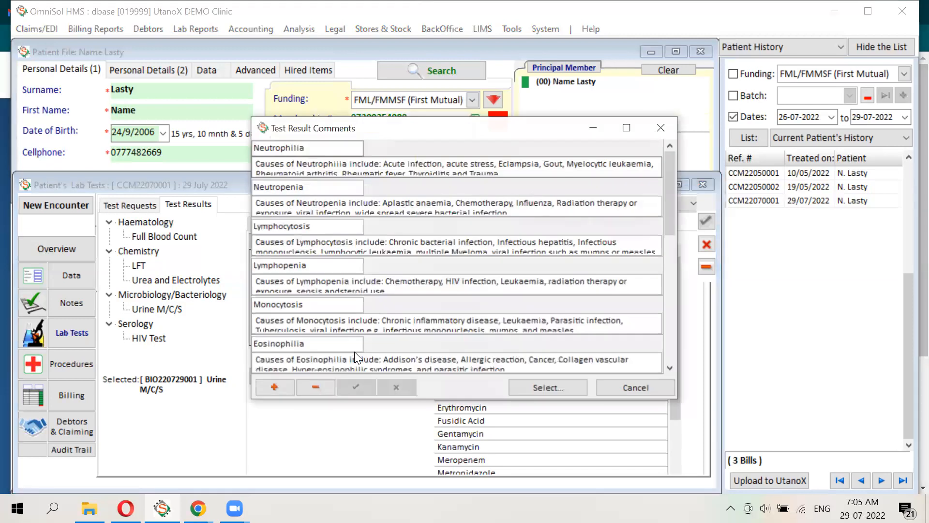
scroll(670, 367, "down", 5)
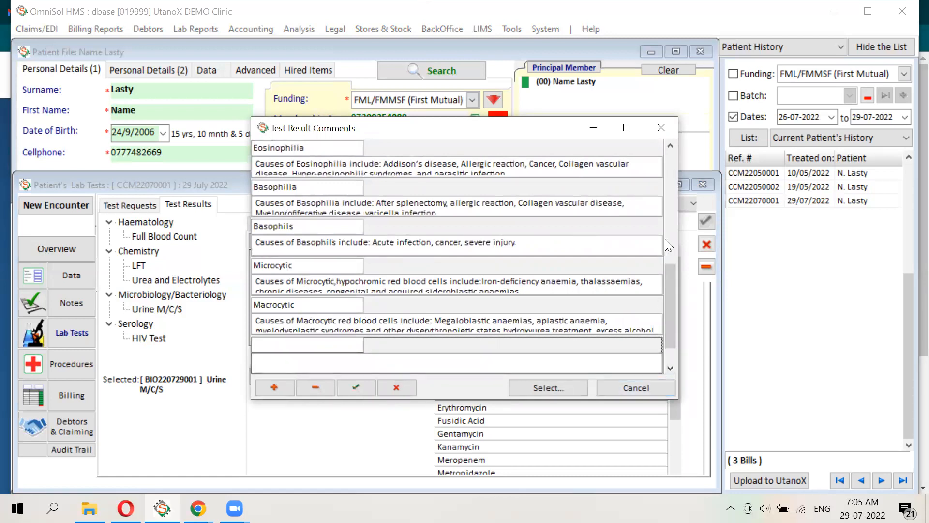
left_click(671, 227)
left_click(635, 388)
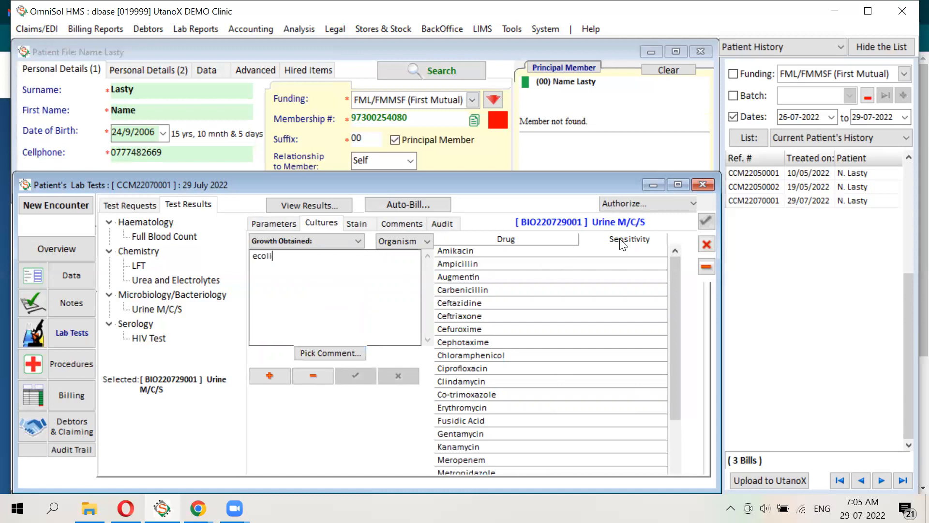
Step: Set the culture's drug sensitivity to Intermediate for Amikacin and Sensitive for Ampicillin, Augmentin, Carbenicillin and Ceftazidime
left_click(634, 251)
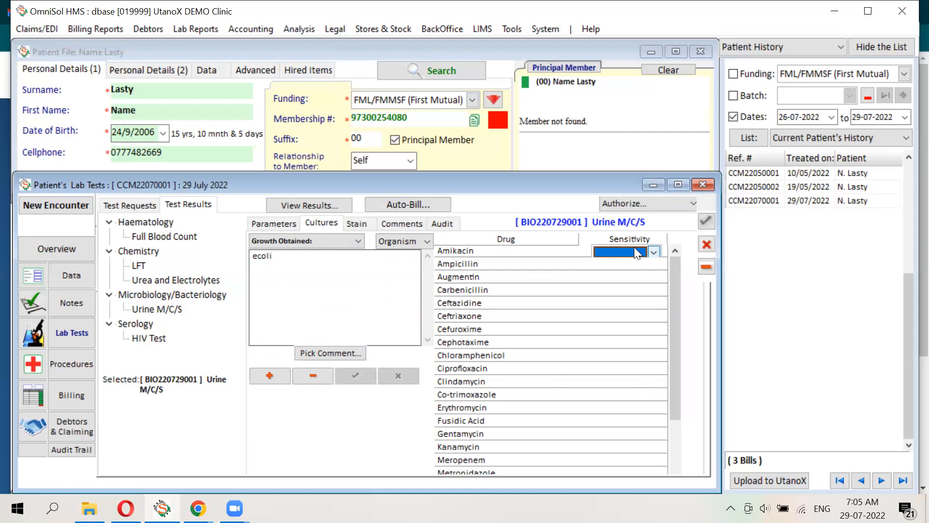
key("i")
key("s")
key("s")
key("s")
key("s")
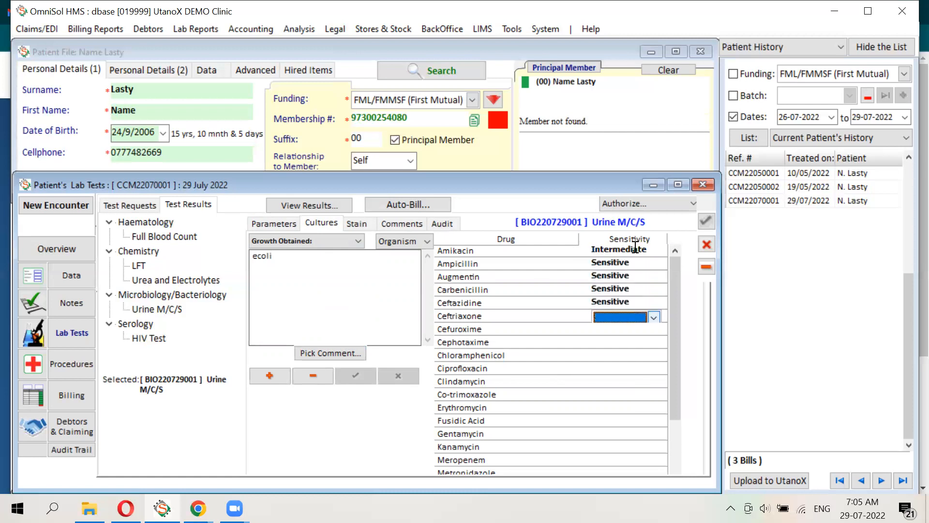
Step: Set Ceftriaxone to Resistant, Cefuroxime and Ciprofloxacin to Intermediate, and Cephotaxime and Chloramphenicol to Sensitive
key("r")
key("i")
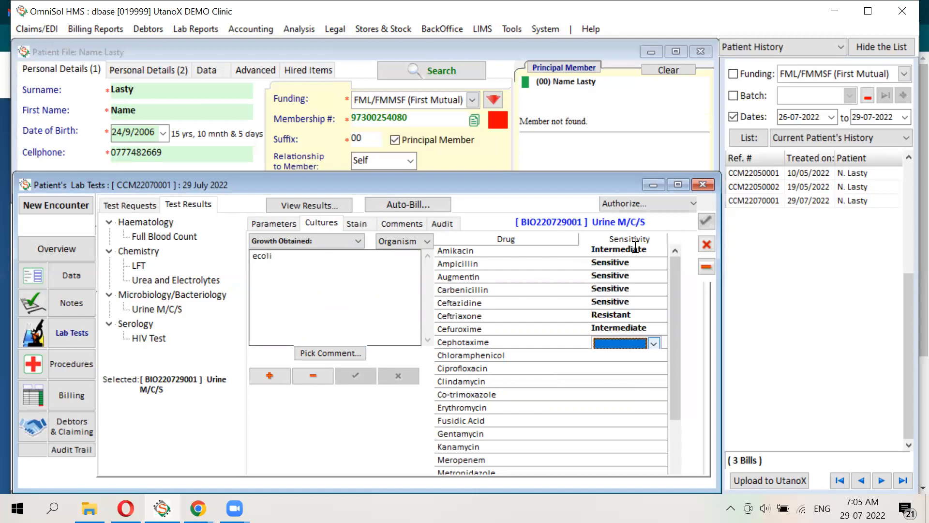
key("s")
key("s")
key("i")
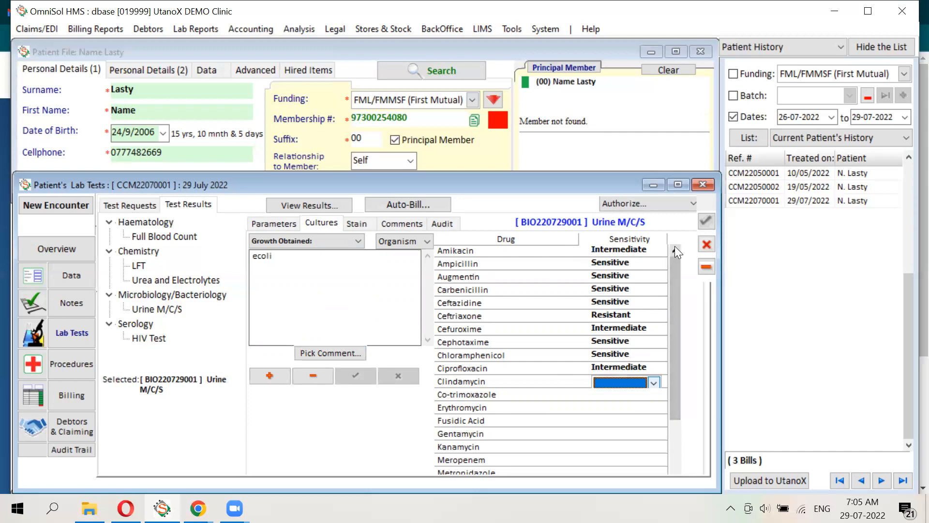
left_click_drag(680, 266, 676, 333)
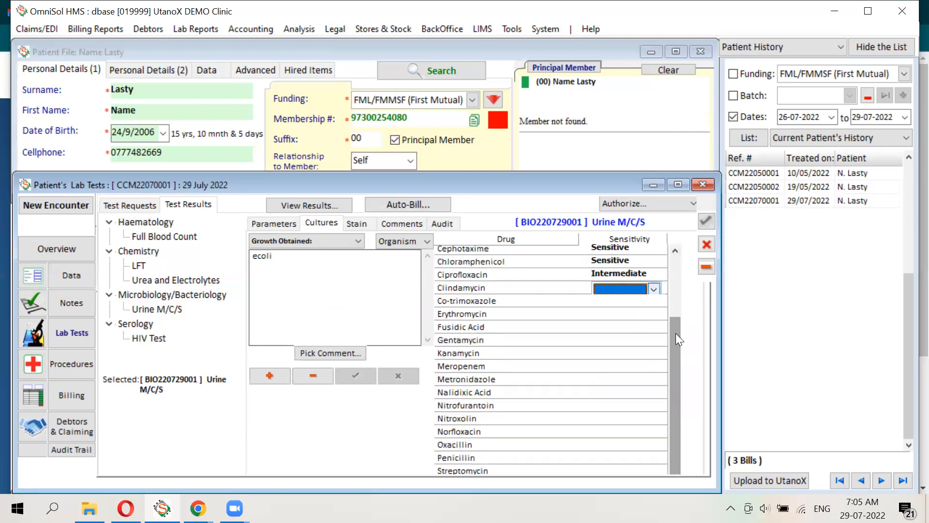
left_click_drag(676, 333, 672, 269)
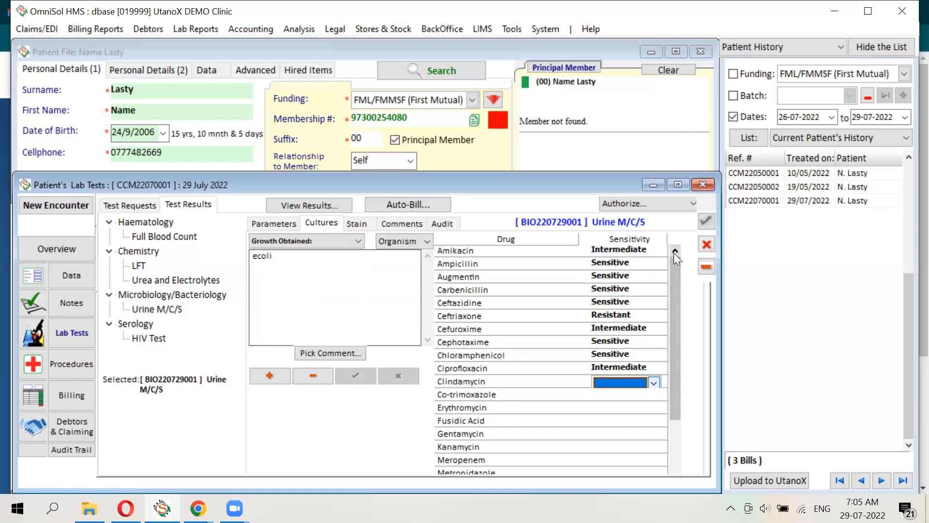
Step: Enter a urine stain result with type ZN and the predefined organism beginning "Cocci with a really weird, strange & quite unusual manifestation"
left_click(362, 224)
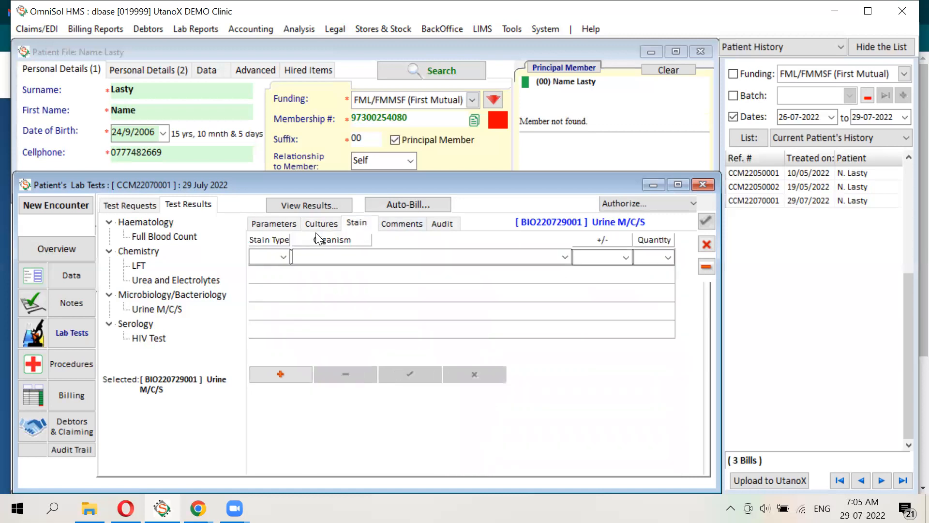
left_click(276, 255)
left_click(283, 253)
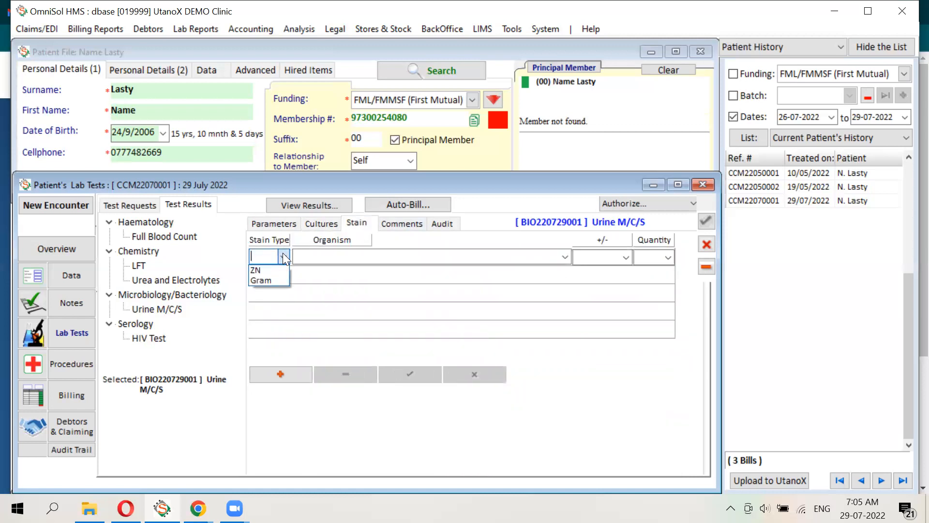
left_click(277, 270)
left_click(386, 257)
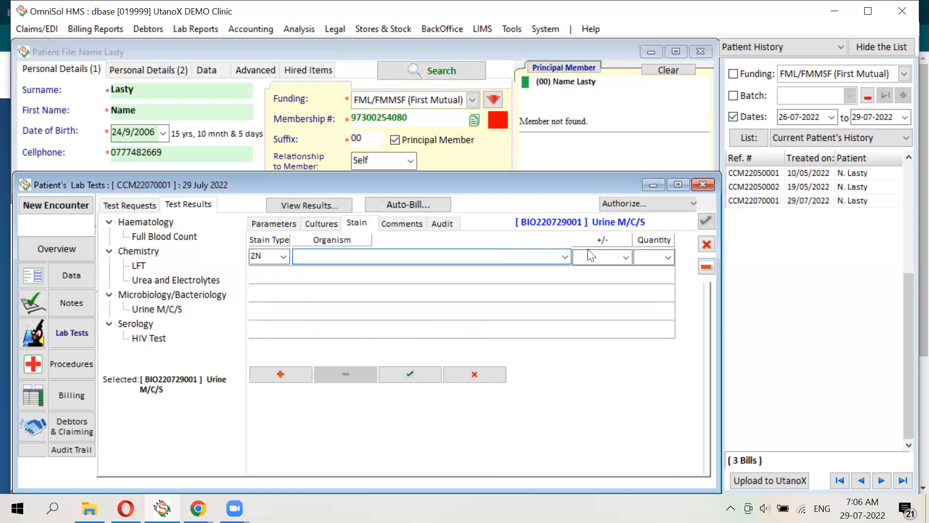
left_click(562, 256)
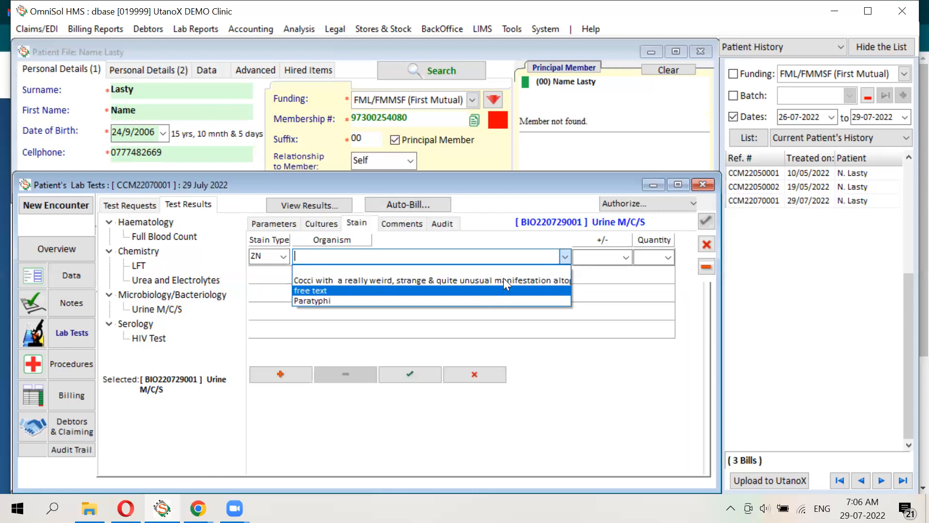
left_click(483, 279)
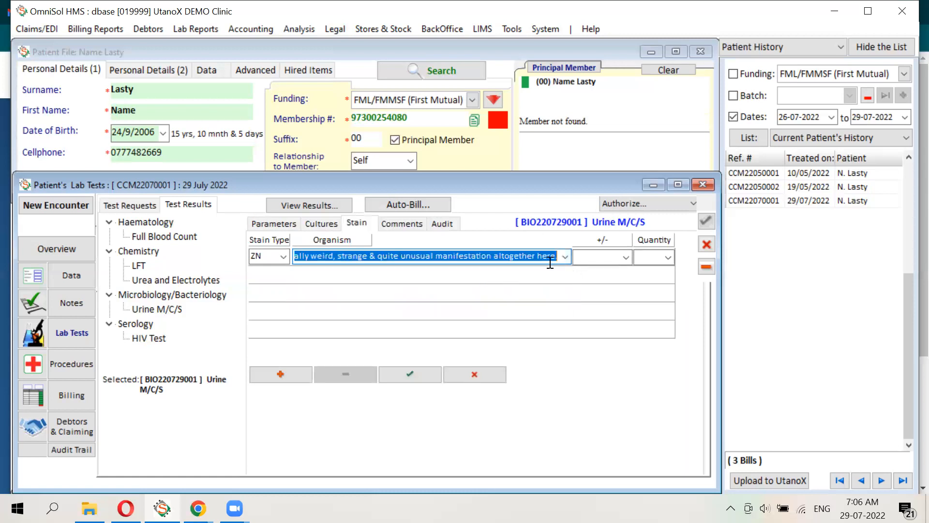
Step: Mark the ZN stain as Positive with quantity ++ and save the entry, leaving no extra stain row
left_click(626, 257)
left_click(603, 270)
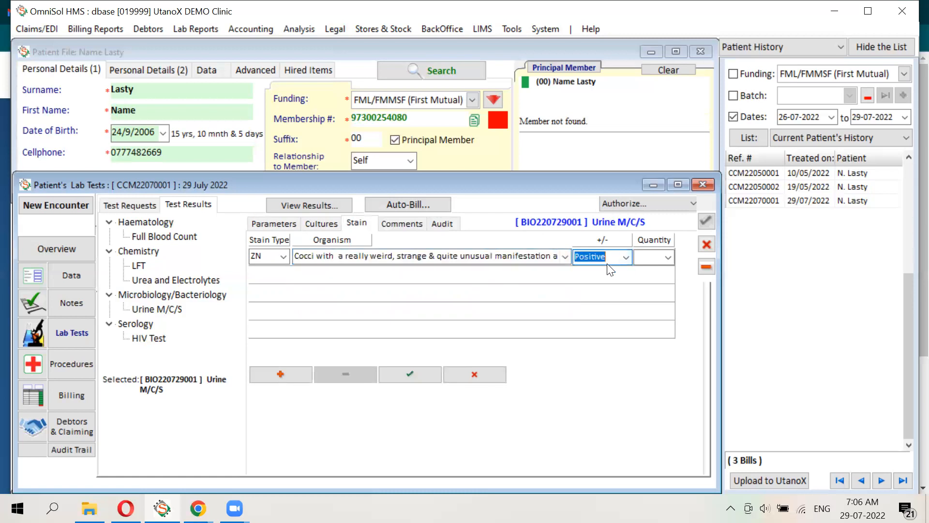
left_click(664, 257)
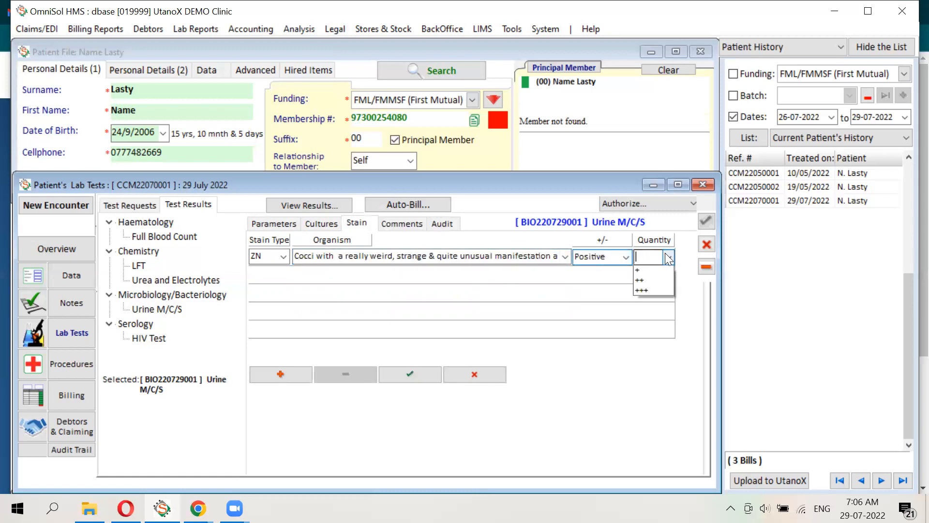
left_click(645, 278)
left_click(526, 258)
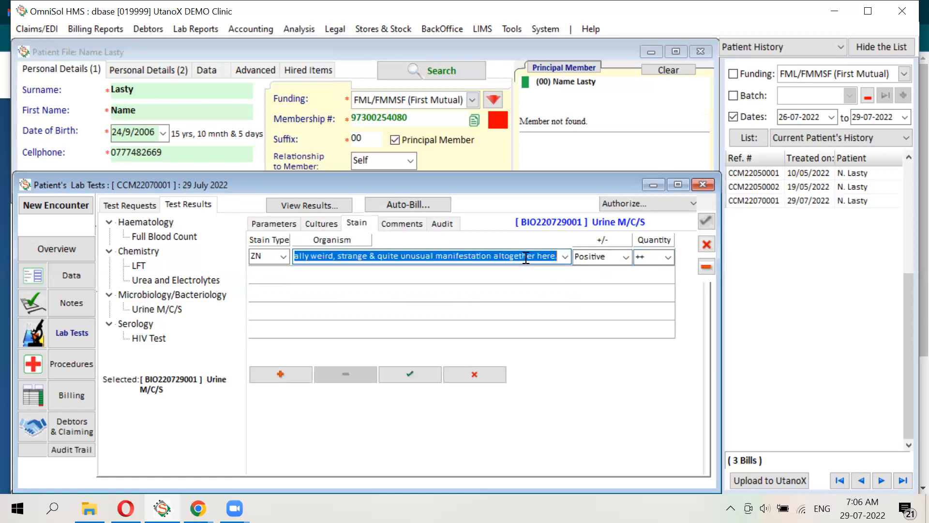
left_click(412, 371)
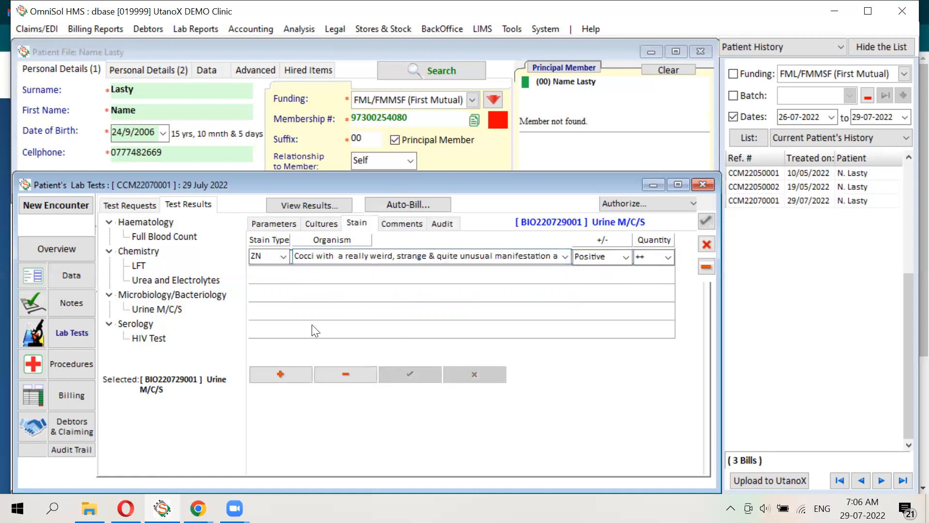
left_click(292, 372)
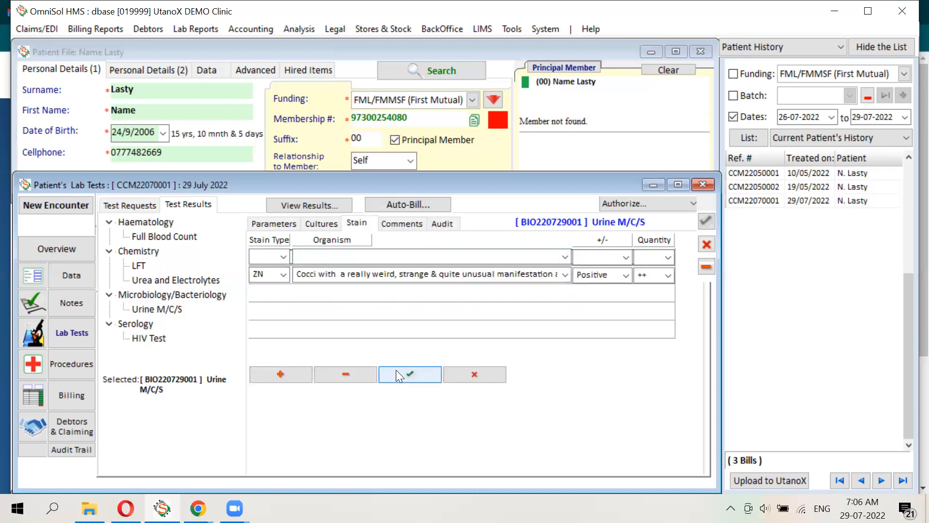
left_click(468, 378)
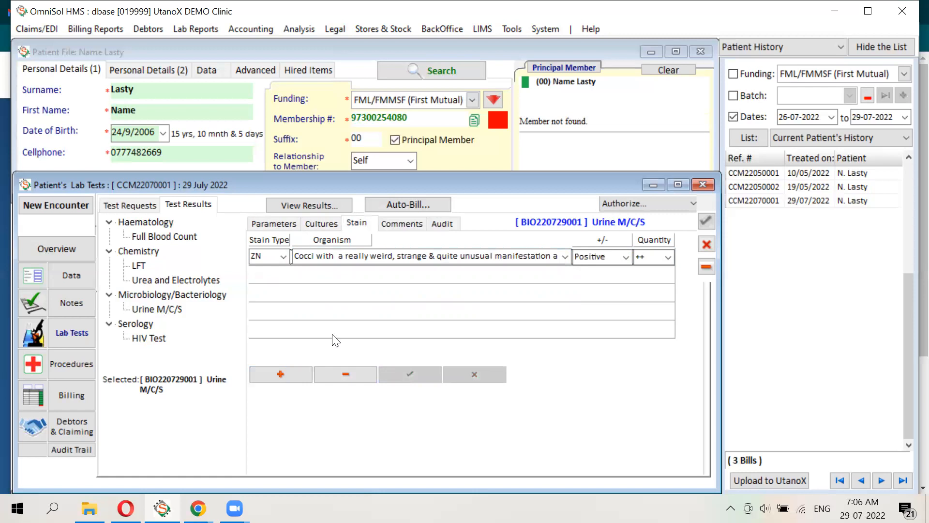
Step: Revisit the urine culture's sensitivities and organism choices, and the recorded stain entry
left_click(327, 229)
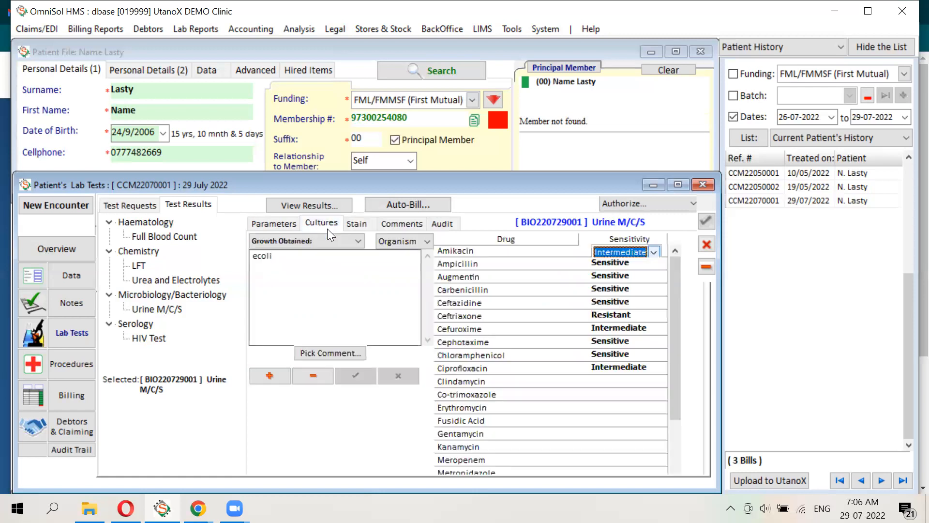
left_click(413, 239)
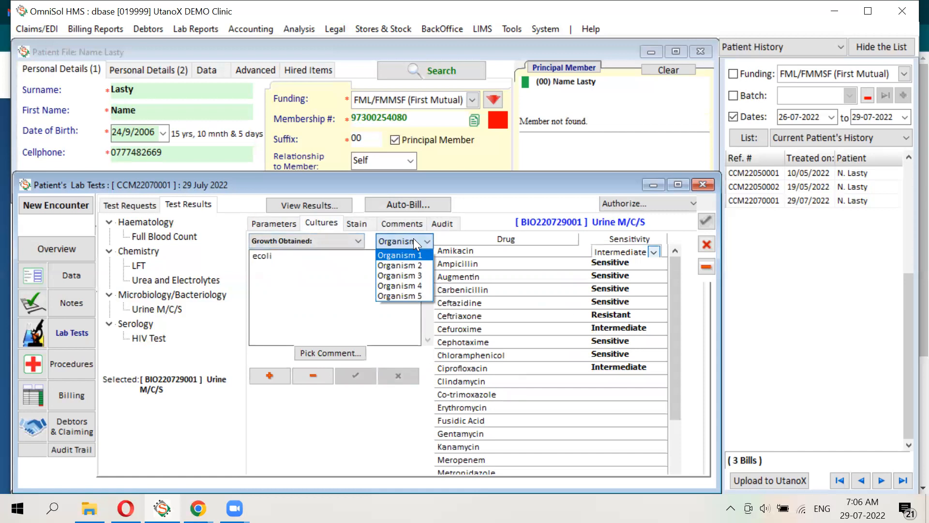
left_click(372, 223)
left_click(360, 222)
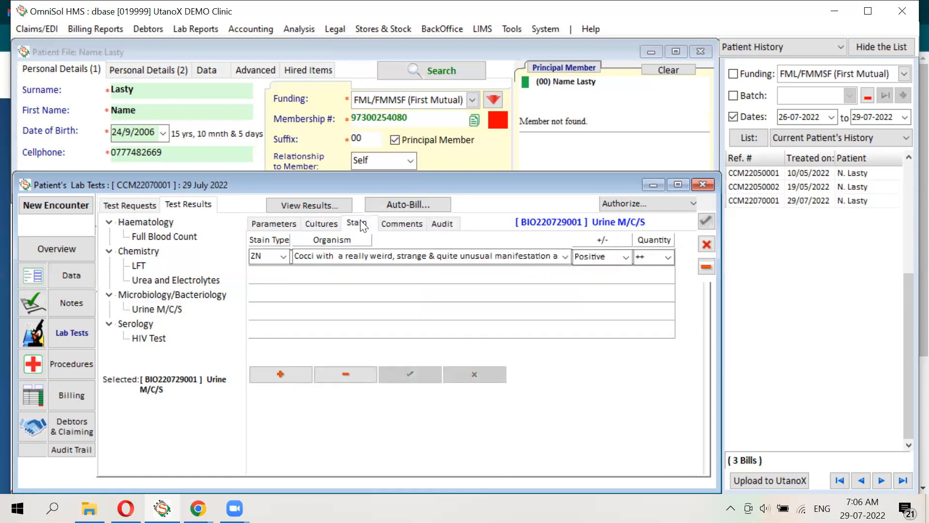
Step: Check the comment types available for the Urine M/C/S result, keeping Findings selected
left_click(401, 223)
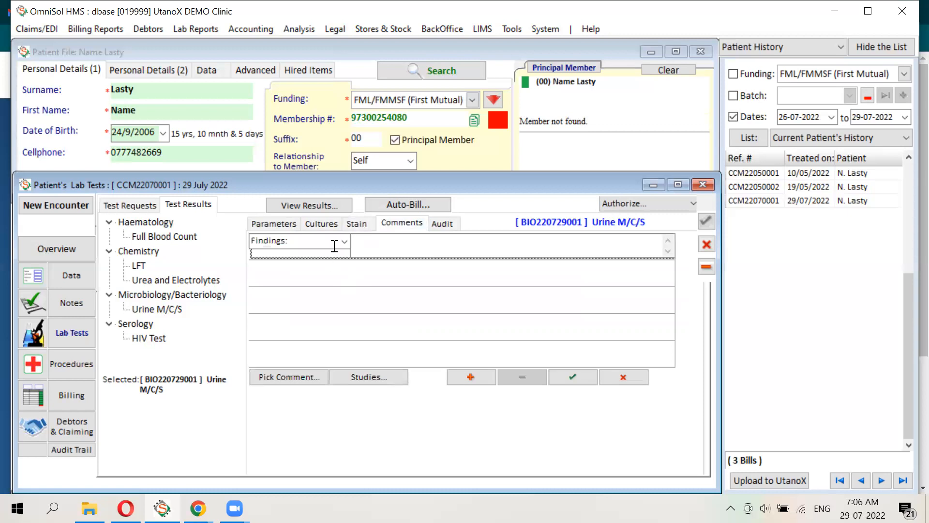
left_click(388, 242)
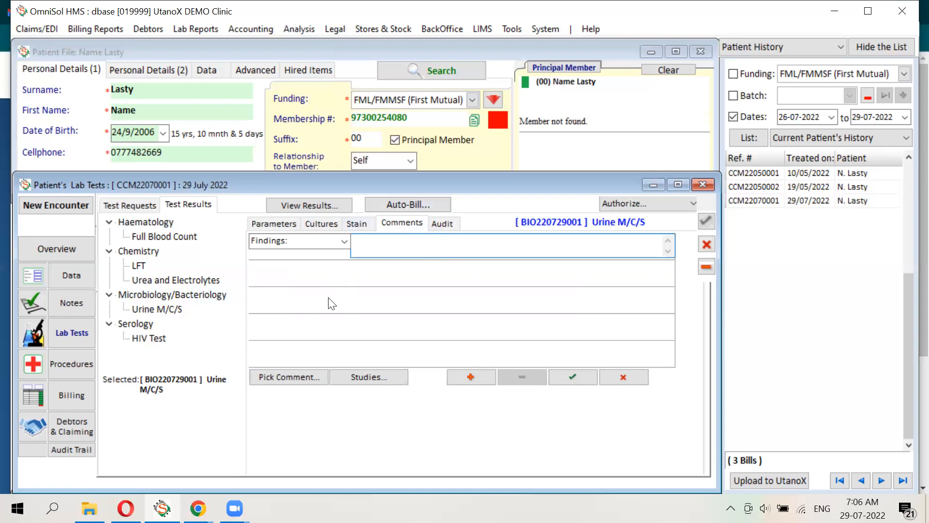
left_click(345, 240)
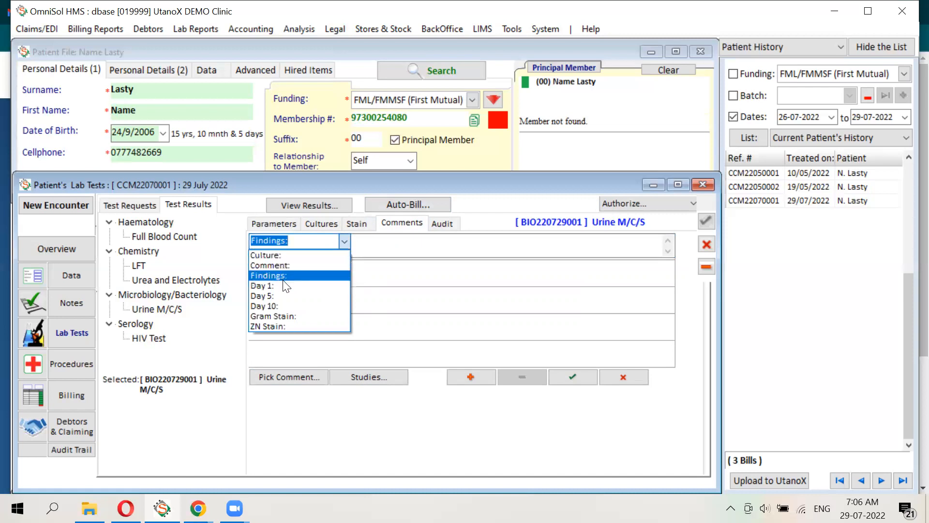
left_click(342, 274)
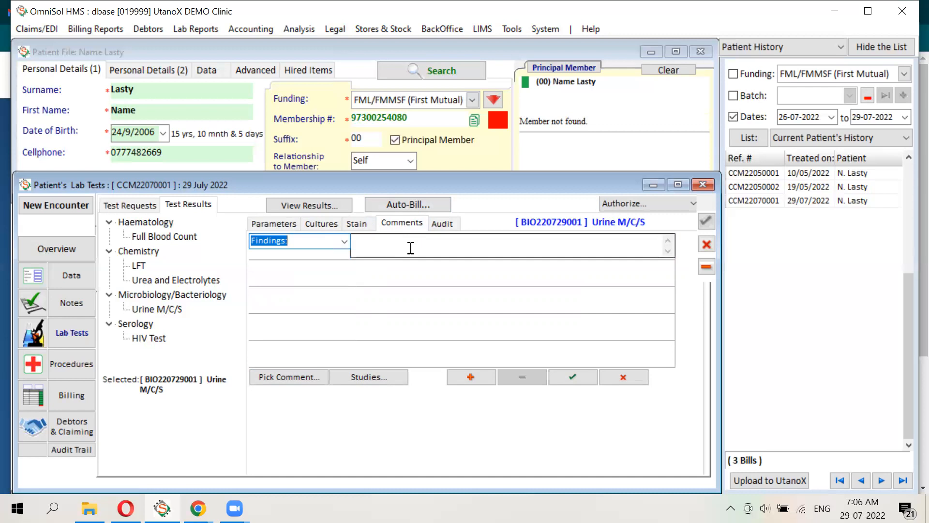
Step: Display the Urine M/C/S audit trail and go through the captured parameters down to Specific Gravity
left_click(435, 225)
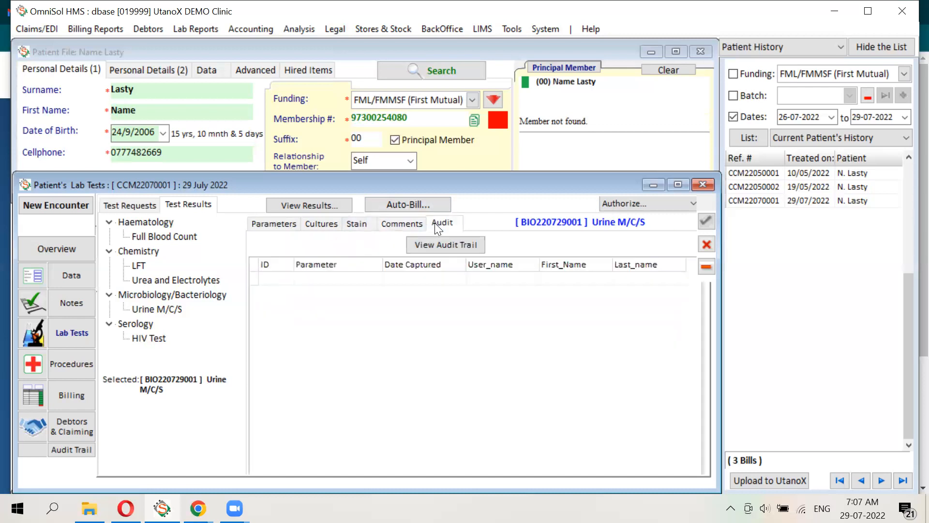
left_click(477, 243)
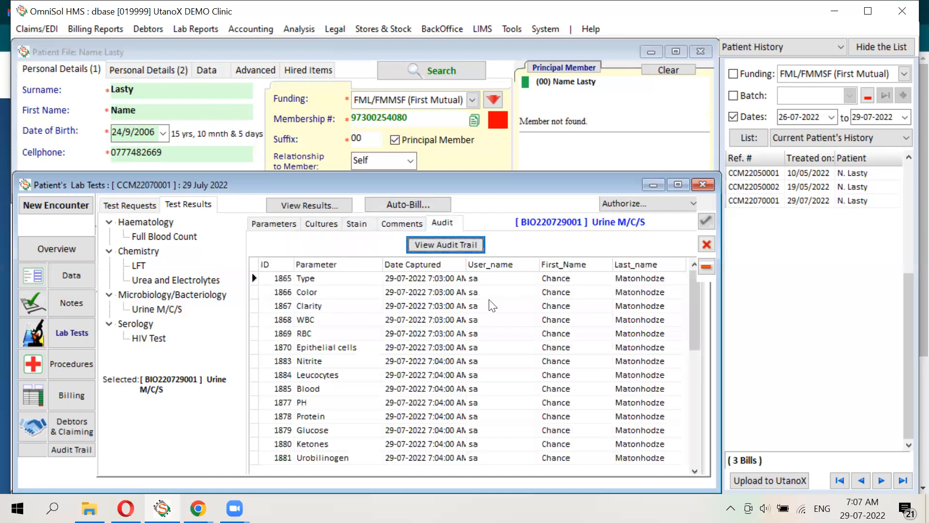
left_click(692, 471)
left_click(692, 471)
left_click(692, 471)
left_click(691, 471)
left_click(691, 471)
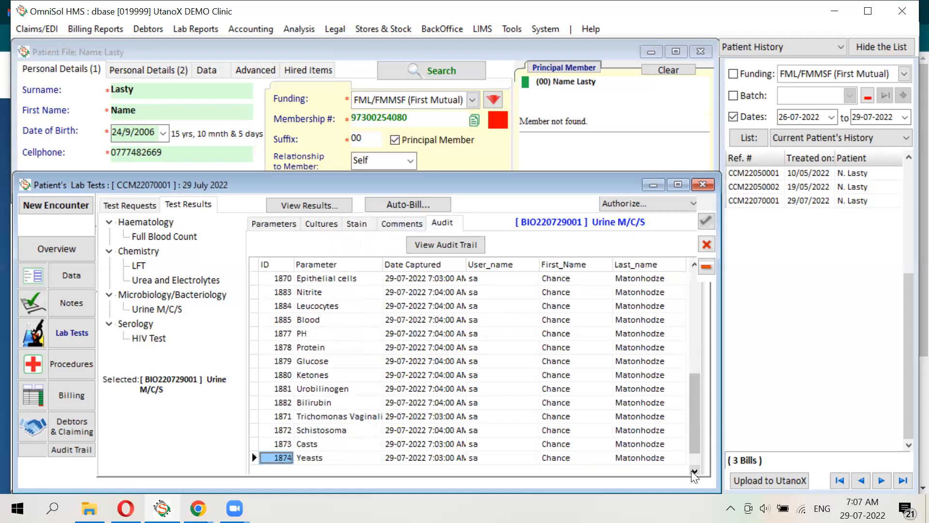
left_click(692, 471)
left_click(691, 471)
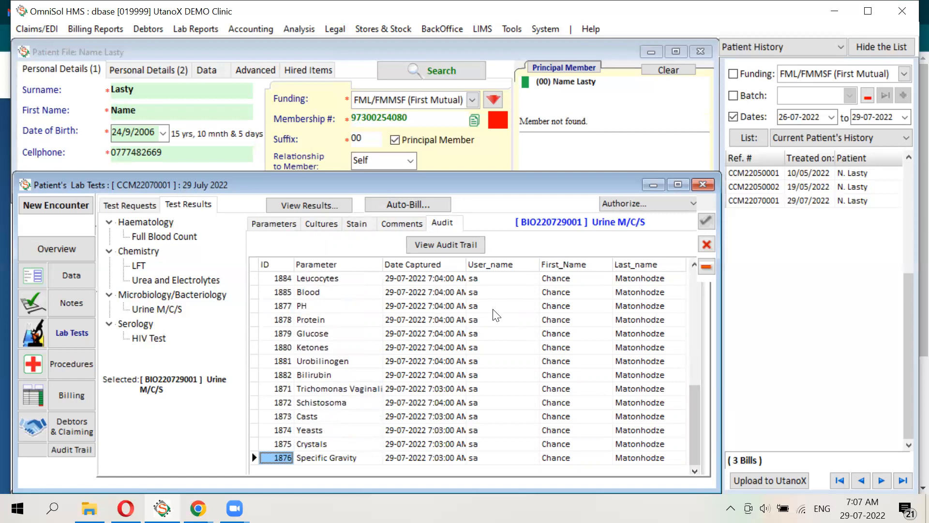
Step: Examine individual audit trail entries from Leucocytes to Trichomonas Vaginalis, including their capture dates
left_click(331, 283)
key("Down")
key("Down")
key("Down")
key("Down")
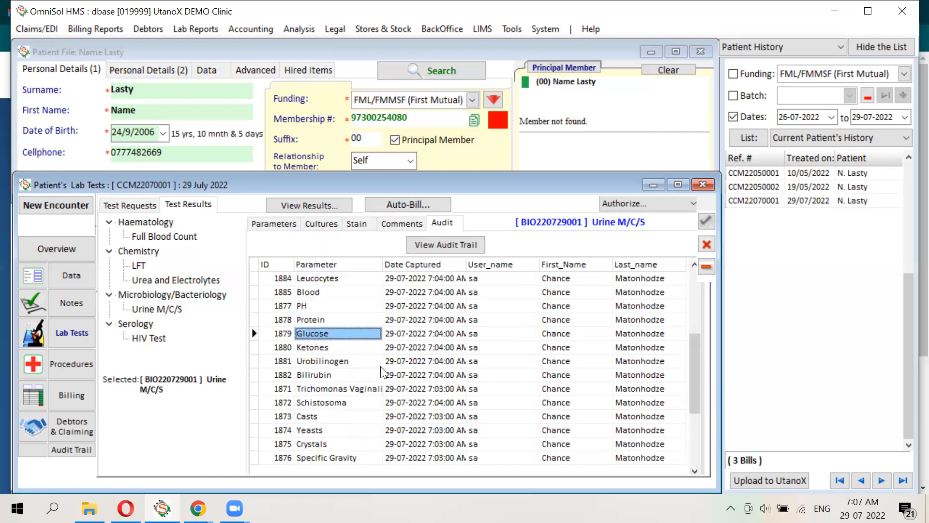
left_click(381, 366)
left_click(428, 392)
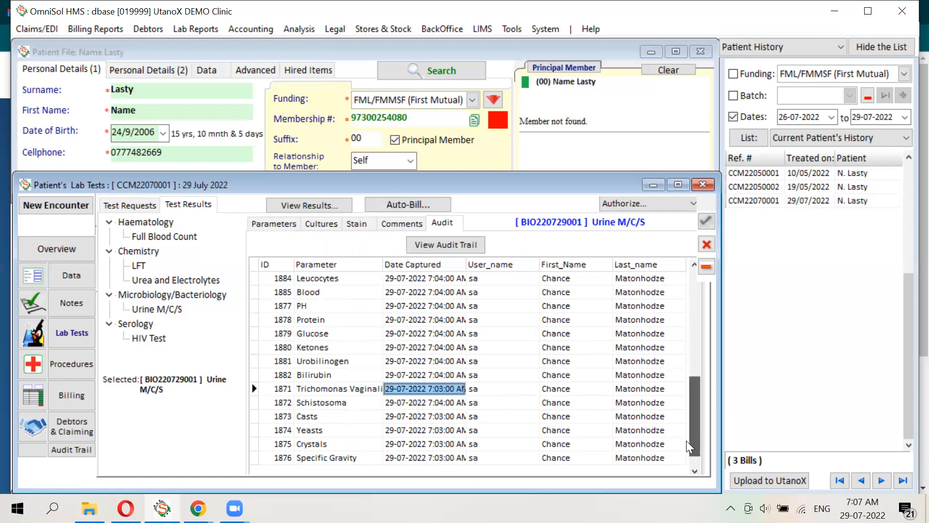
Step: Go through the remaining Urine M/C/S audit trail entries, and revisit the test's comments and parameters
scroll(687, 441, "down", 5)
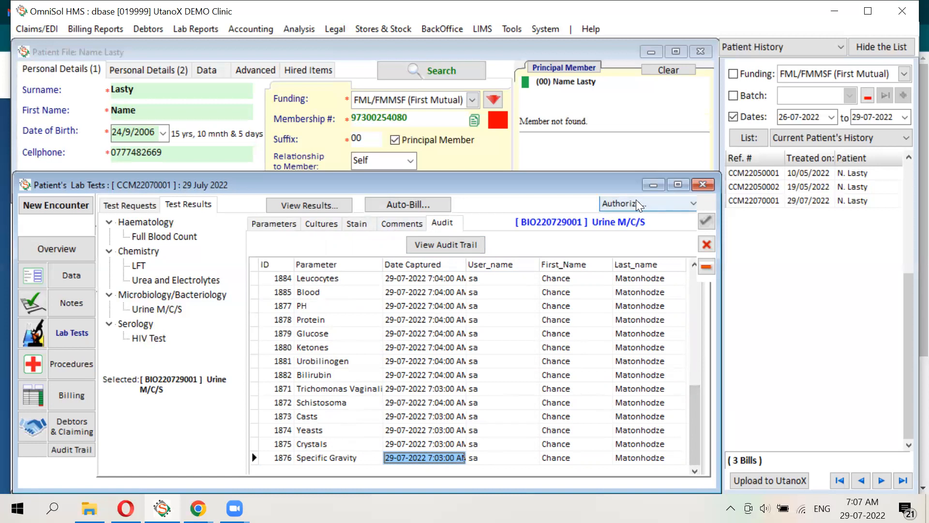
left_click(418, 225)
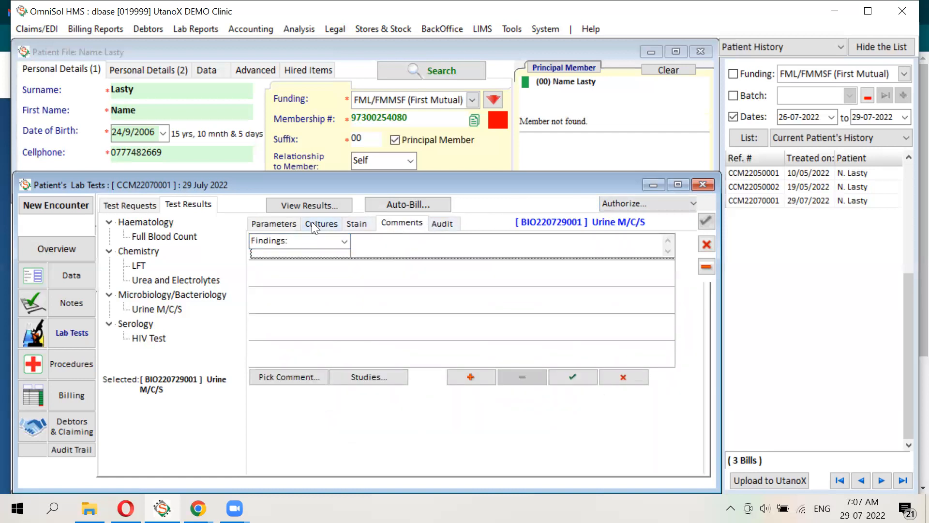
left_click(286, 226)
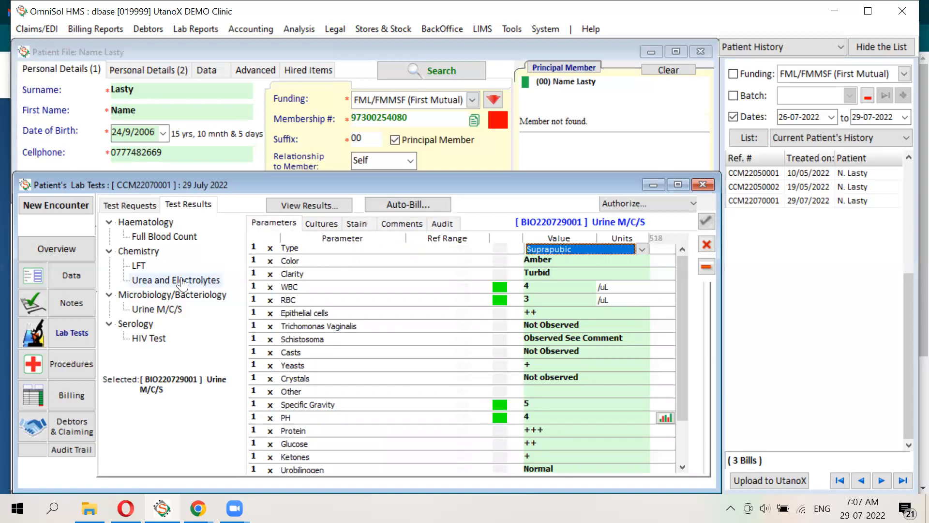
Step: Select the LFT test and record Total Bilirubin 15, Conjugated Bilirubin 6 and ALP 145
left_click(140, 267)
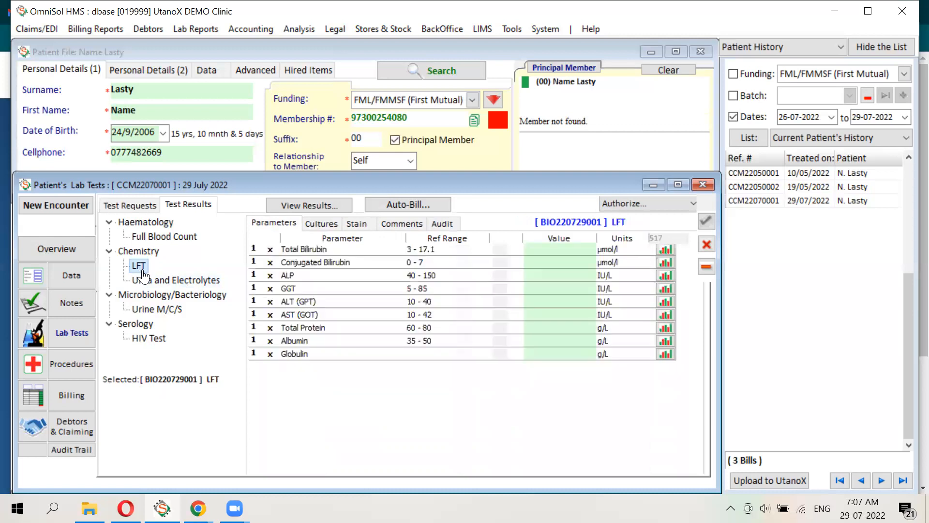
left_click(565, 250)
type("15")
key("Return")
type("6")
key("Return")
type("145")
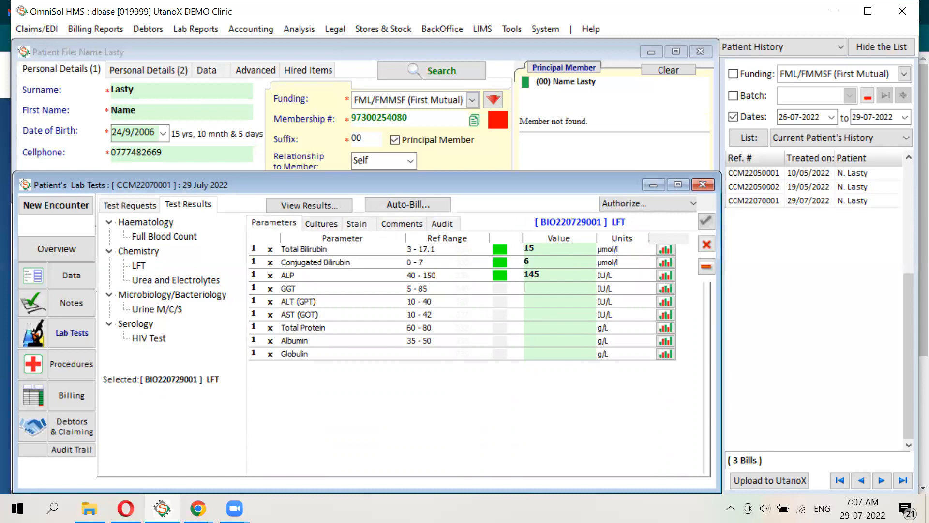
key("Return")
Step: Record the LFT values GGT 80, ALT (GPT) 37, AST (GOT) 38 and Total Protein 75
type("80")
key("Return")
type("37")
key("Return")
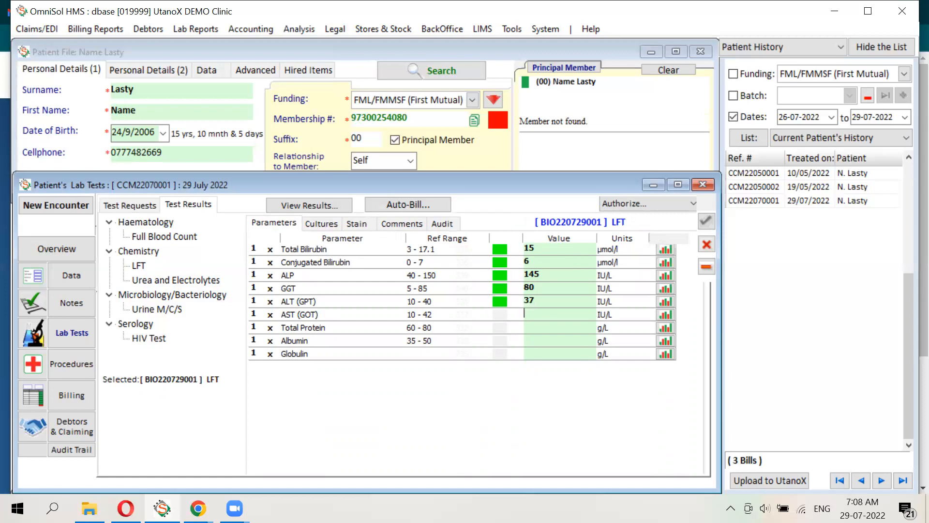
type("38")
key("Return")
type("75")
key("Return")
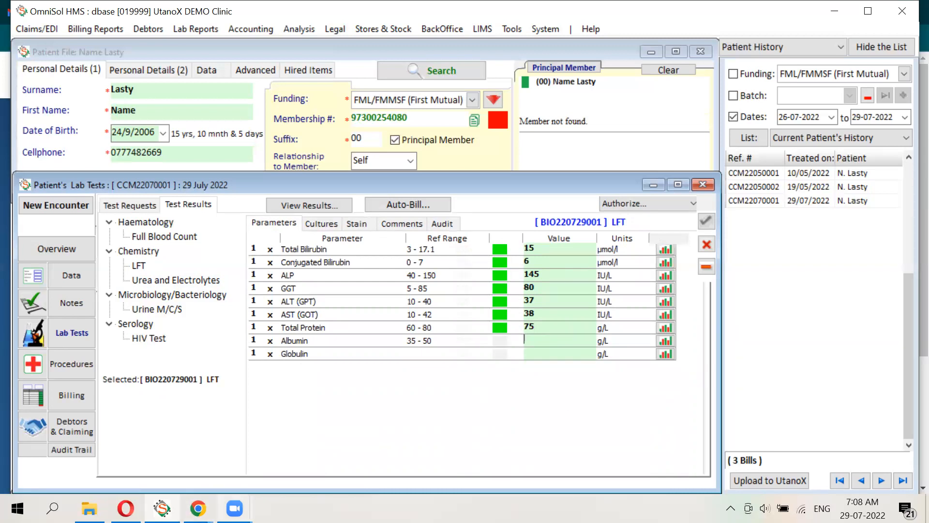
Step: Record the LFT Albumin value as 45 and have Globulin calculated
mouse_move(235, 508)
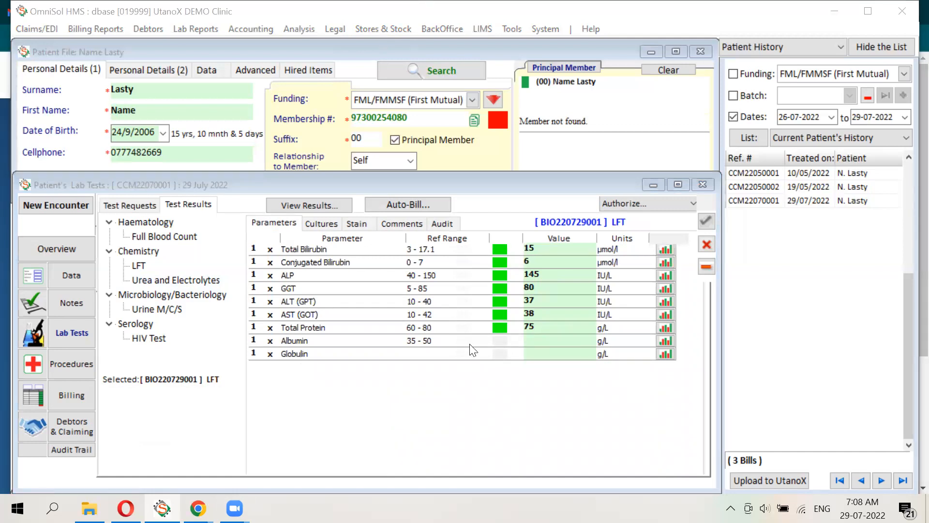
left_click(551, 337)
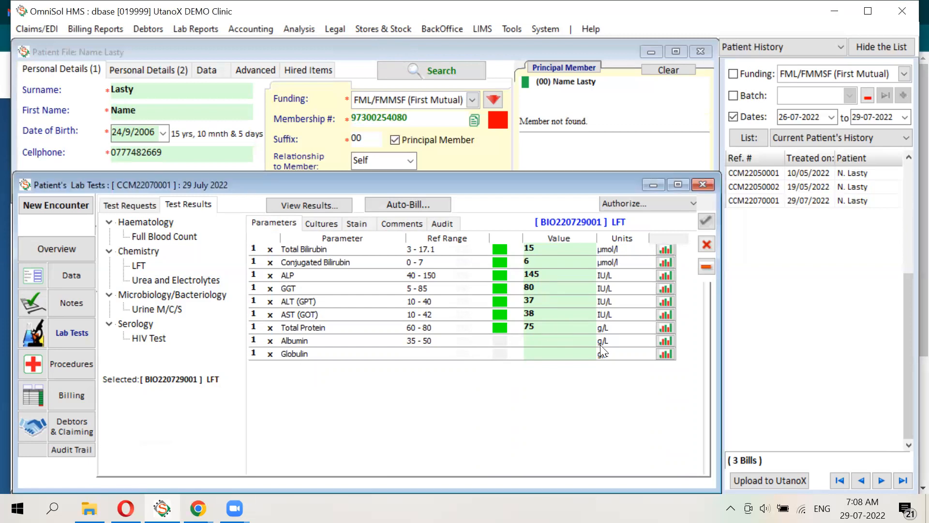
type("45")
key("Return")
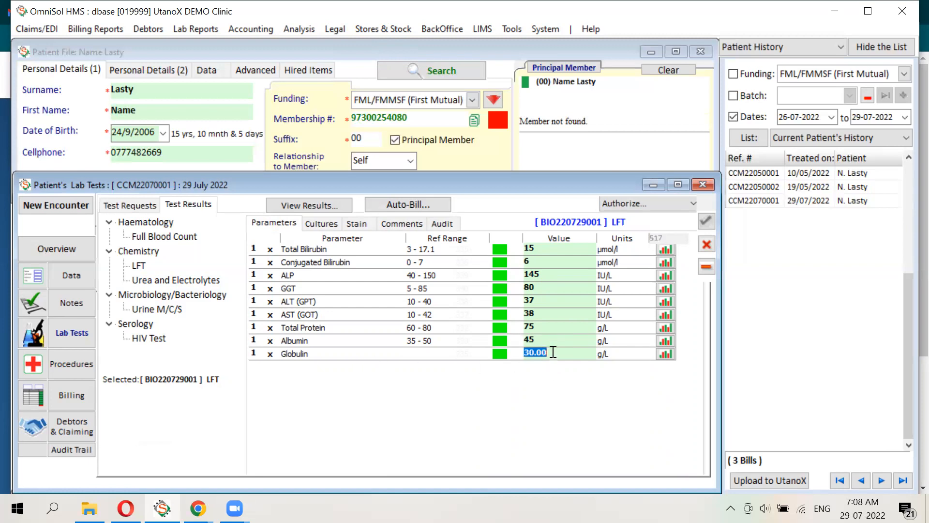
left_click(564, 341)
Step: Select the Urea and Electrolytes test and record Sodium 140, Potassium 5.1, Chloride 103 and Bicarbonate 30
left_click(215, 283)
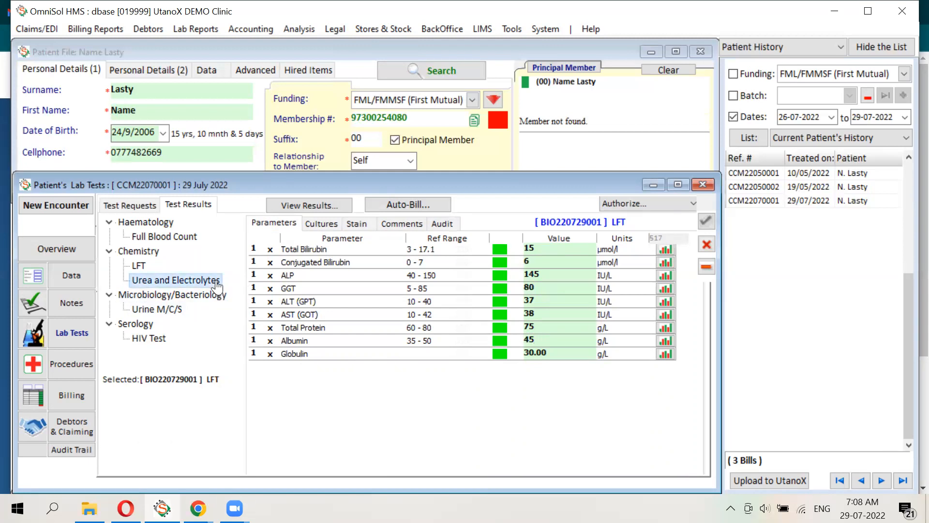
left_click(557, 253)
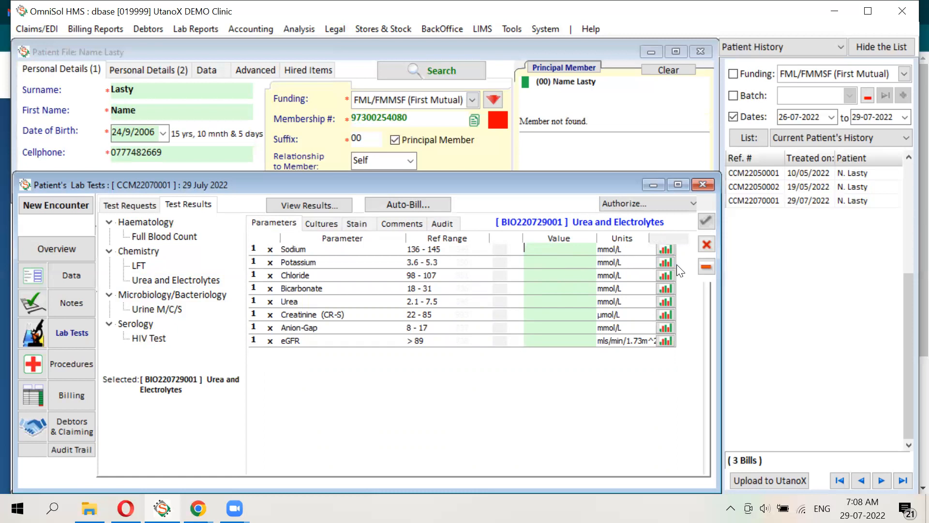
type("140")
key("Return")
type("5.1")
key("Return")
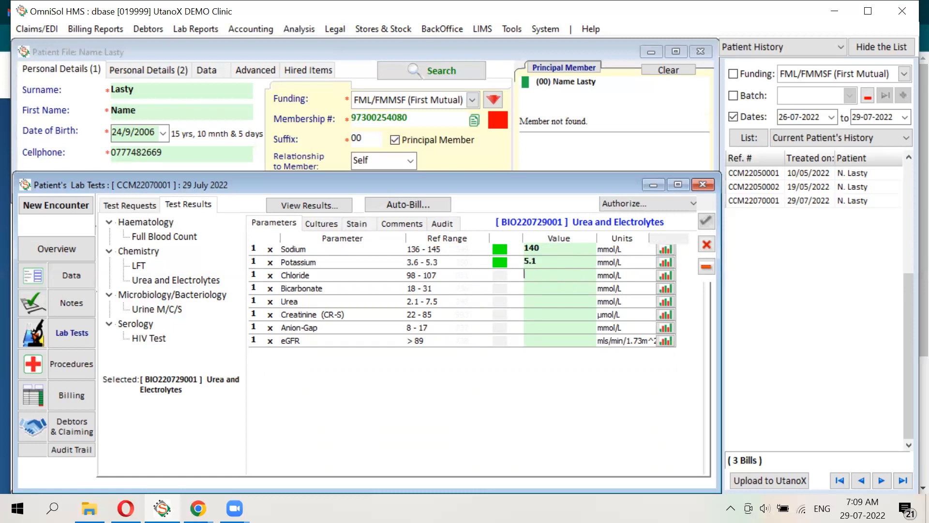
type("103")
key("Return")
type("30")
key("Return")
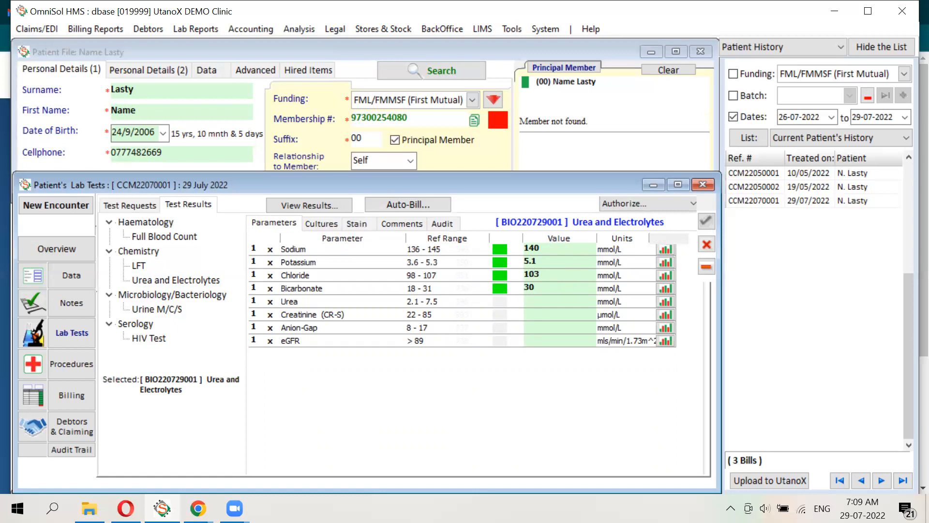
Step: Record Urea 6.8 and Creatinine (CR-S) 82, accepting the calculated Anion-Gap
type("6.8")
key("Return")
type("82")
key("Return")
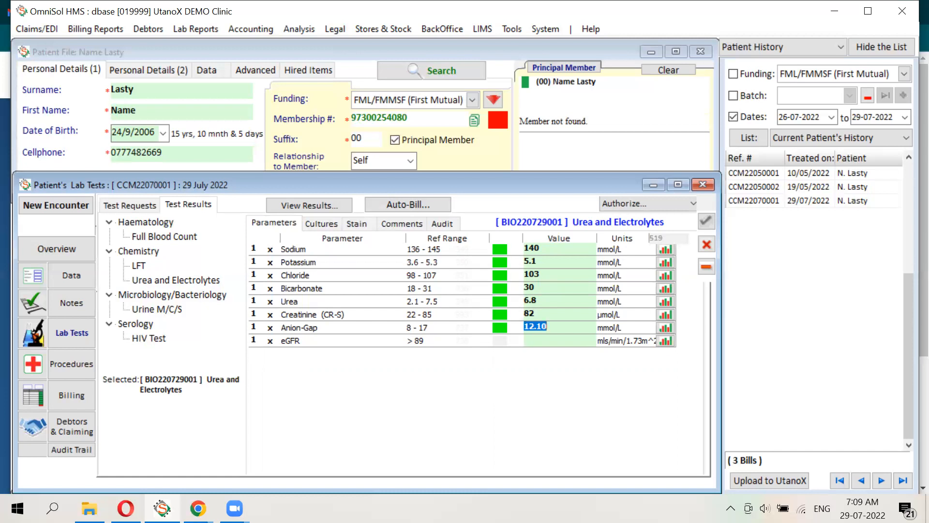
key("Return")
Step: Reload the Urea and Electrolytes parameters and check the empty eGFR value
left_click(167, 284)
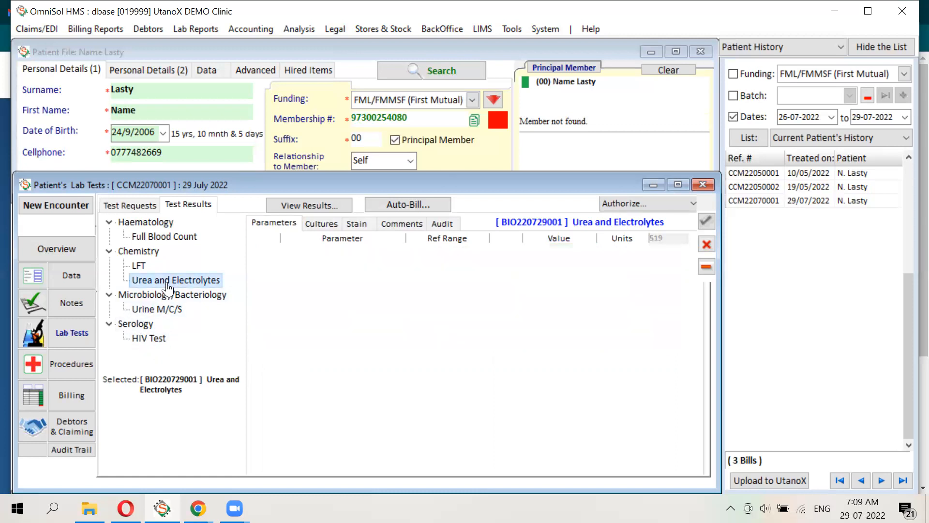
left_click(139, 265)
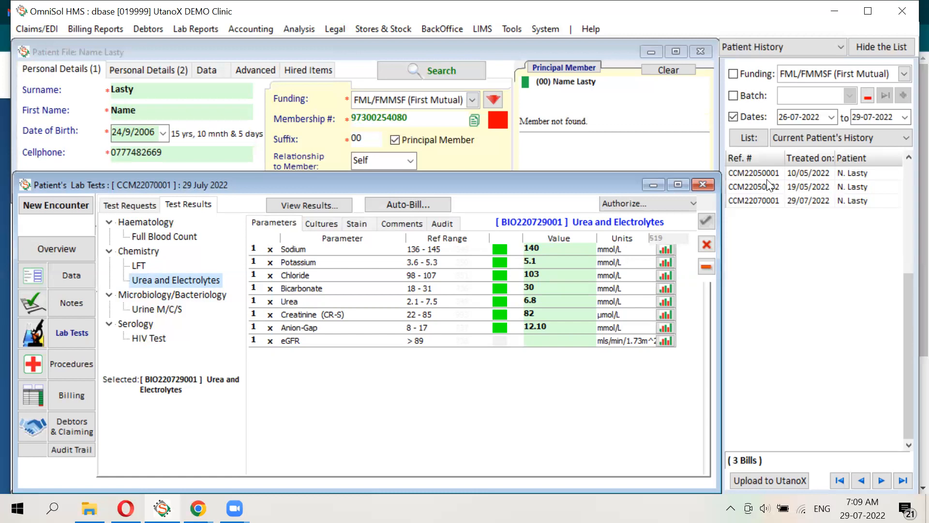
left_click(566, 340)
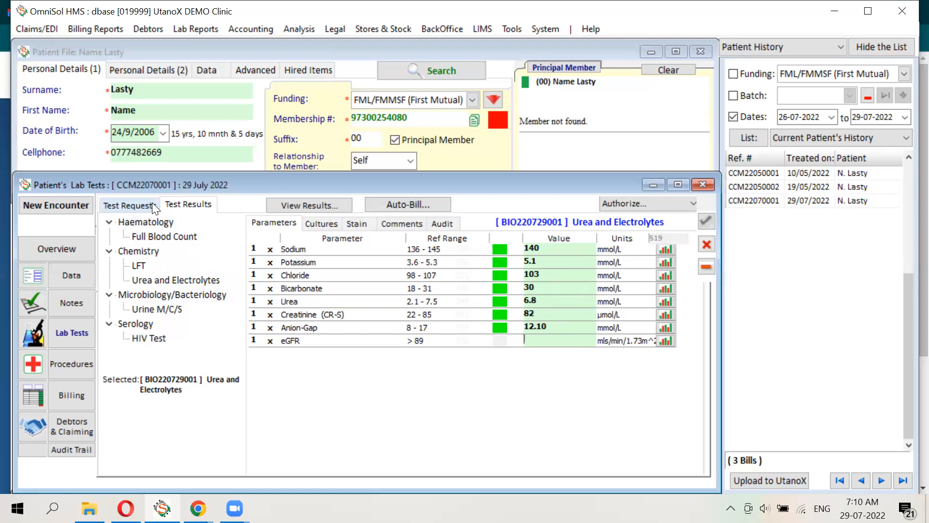
Step: Return to the test requests and look over the panels available for adding, including Full Blood Count, without adding any
left_click(131, 205)
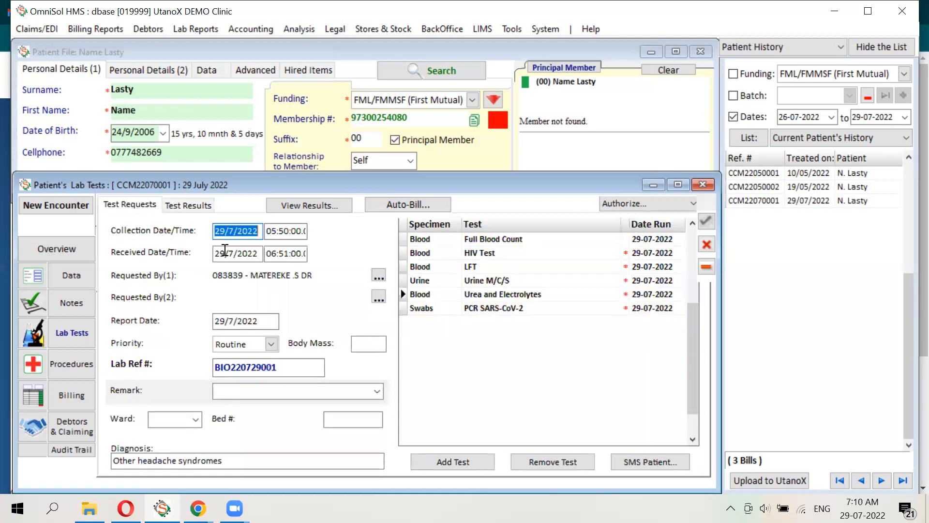
left_click(455, 461)
left_click(565, 274)
left_click(564, 274)
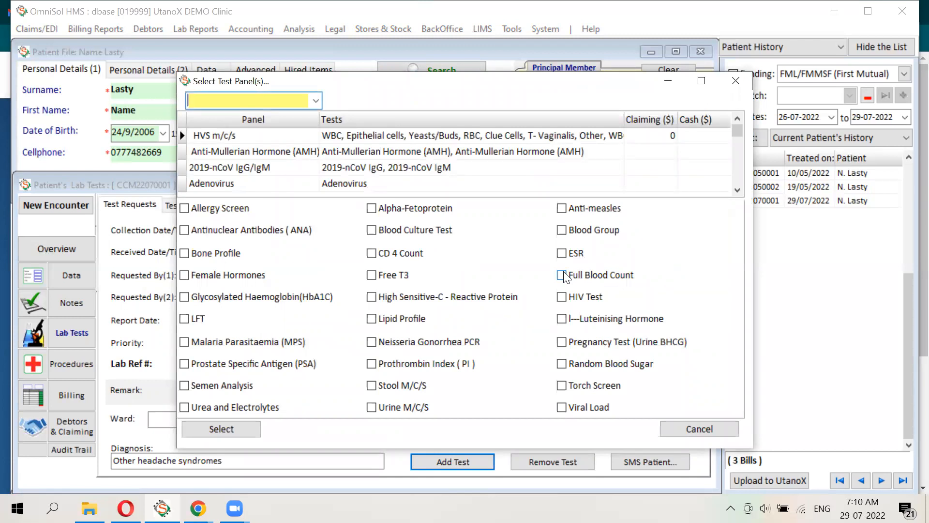
left_click(699, 429)
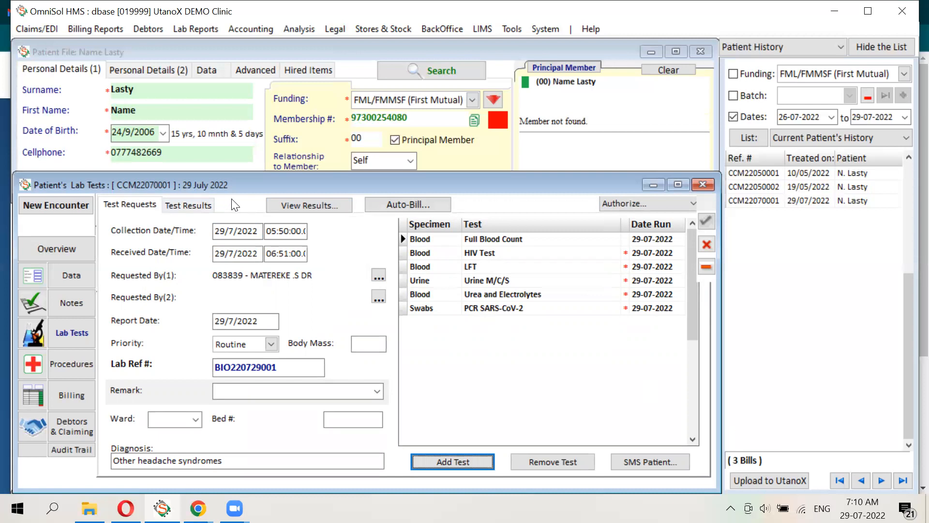
Step: Open the lab tests and results setup and check the unit choices of the Anti-Mullerian Hormone (AMH) test
left_click(475, 31)
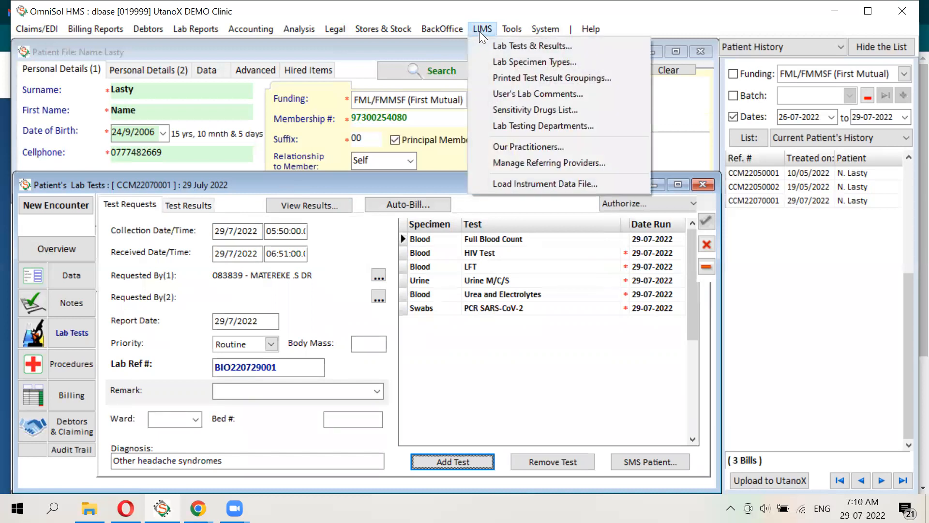
left_click(501, 44)
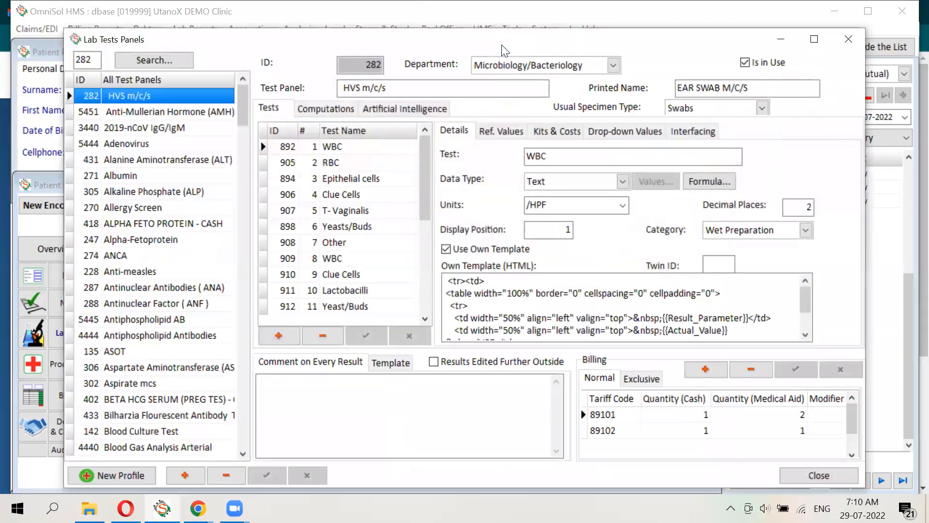
left_click(170, 118)
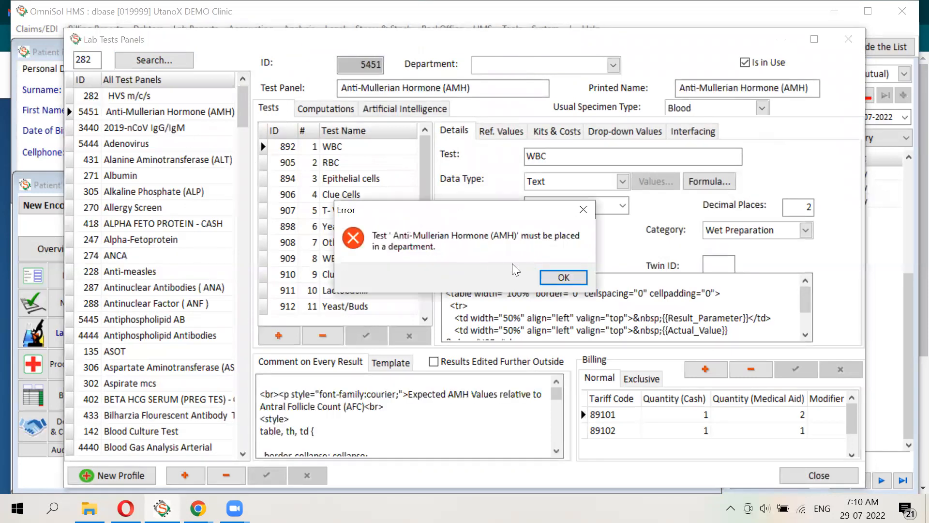
left_click(563, 278)
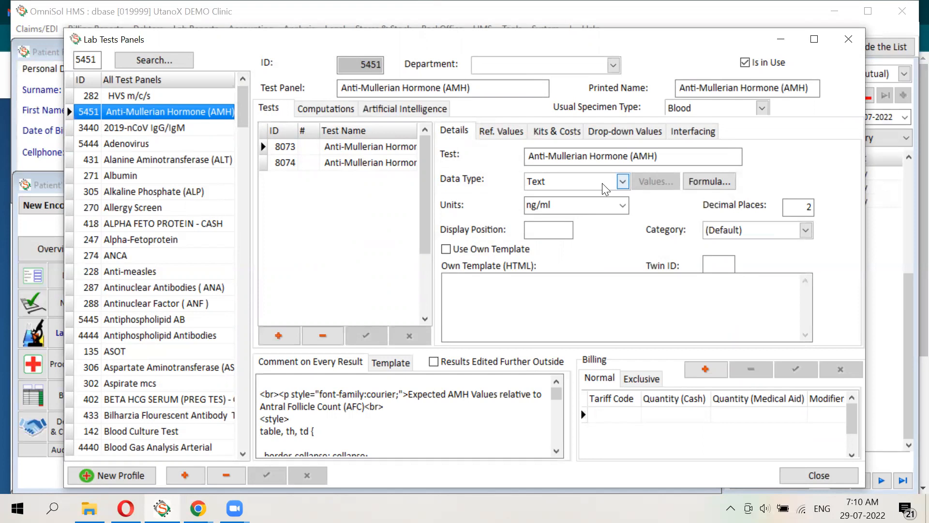
left_click(622, 205)
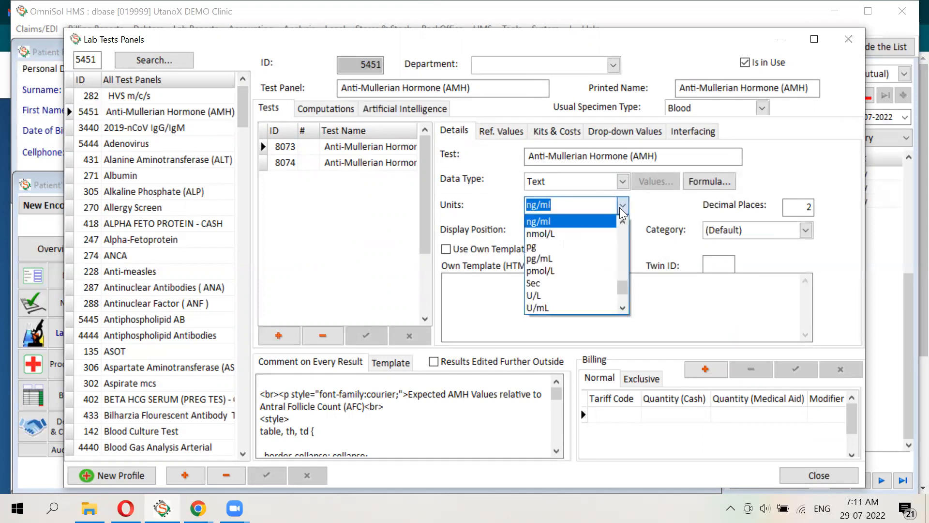
left_click(622, 208)
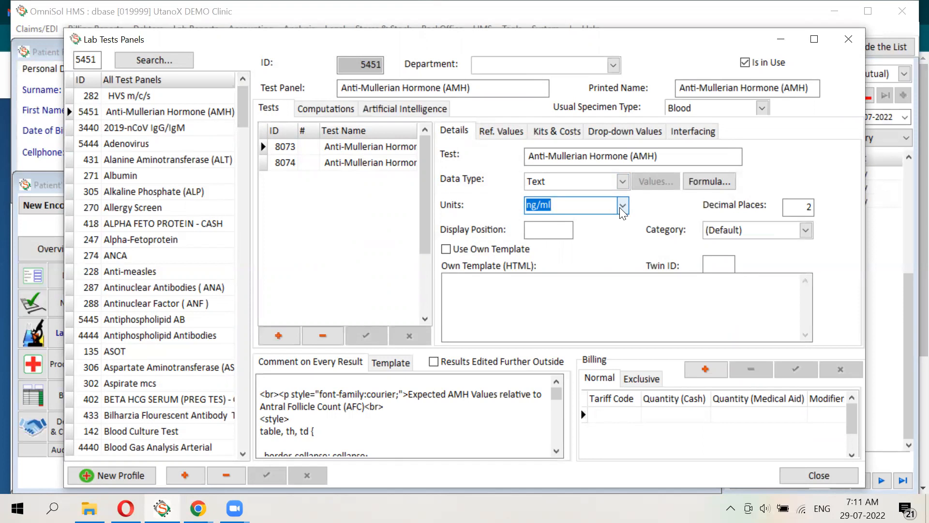
Step: Find the Full Blood Count panel and check its WBC test name and data type choices, keeping Number
left_click(167, 63)
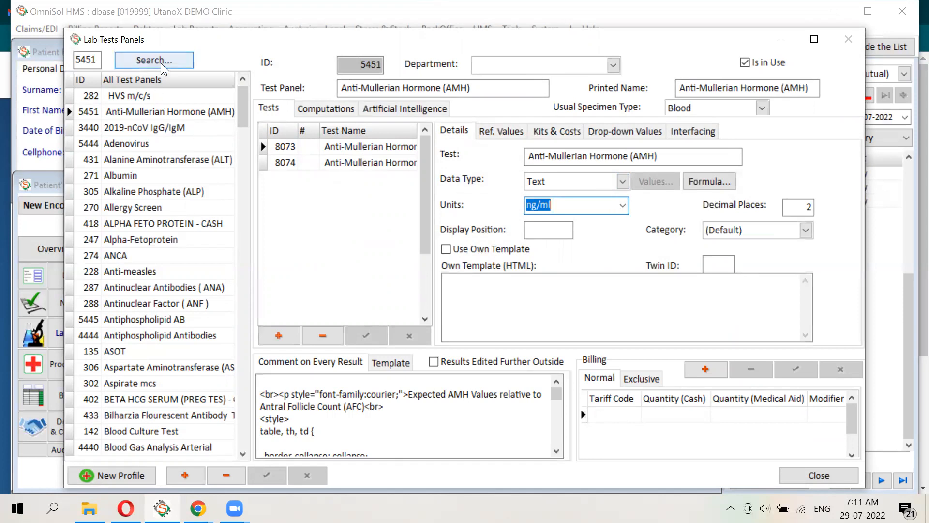
left_click(447, 309)
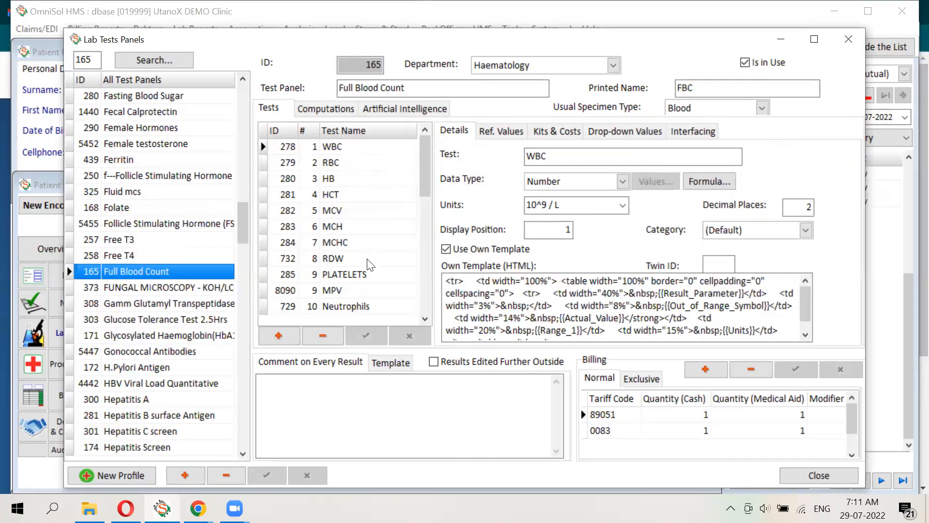
left_click(571, 157)
double_click(534, 156)
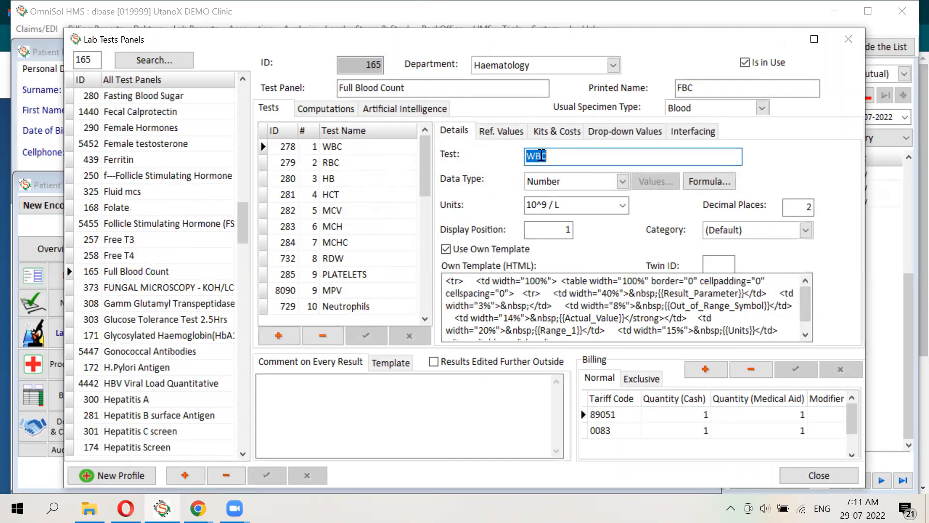
left_click(613, 158)
left_click(624, 182)
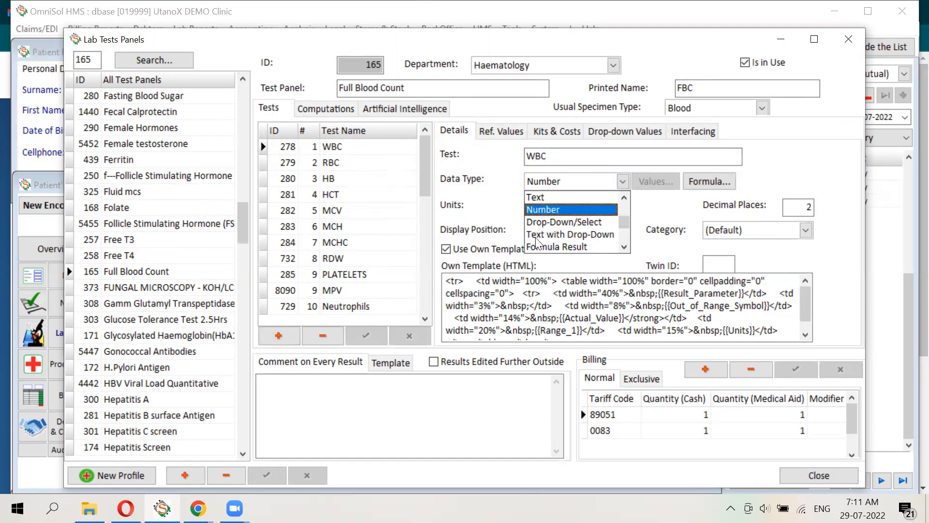
left_click(486, 205)
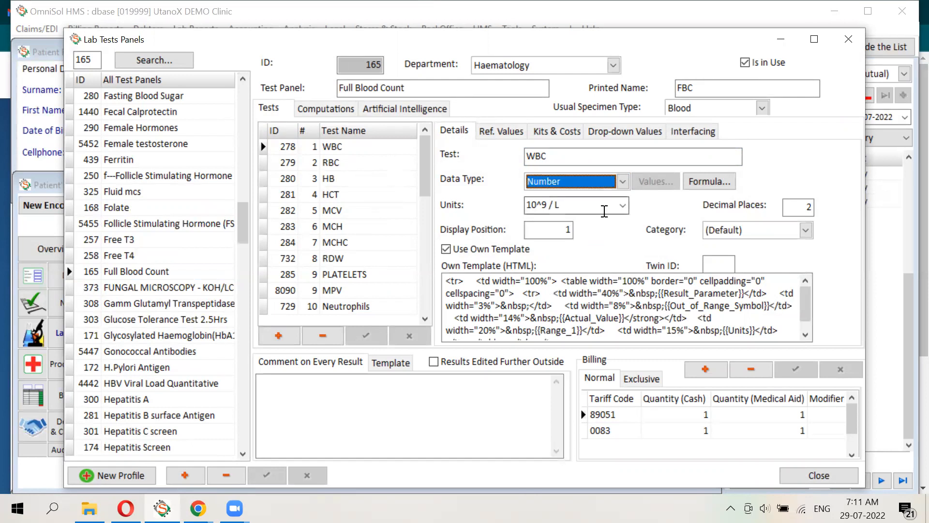
Step: Check the unit choices for WBC, keeping 10^9 / L, and display its reference values
left_click(623, 206)
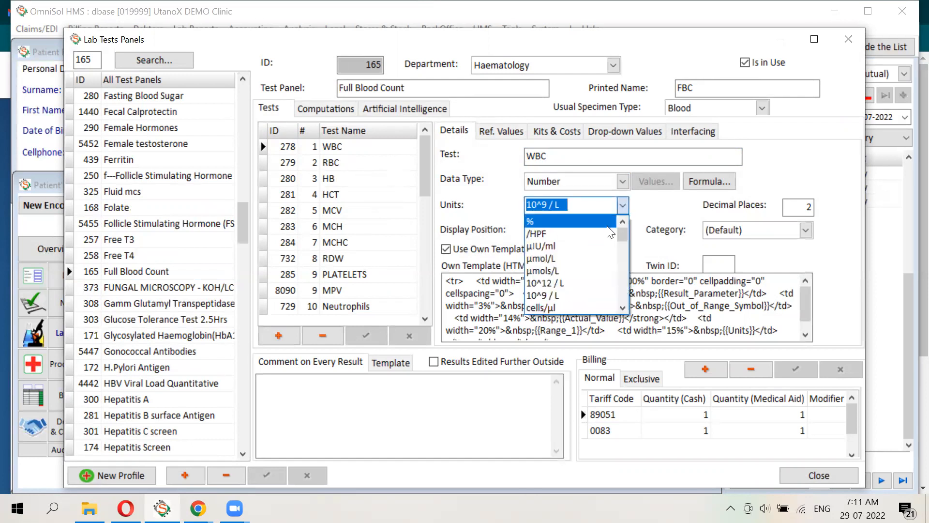
left_click(661, 205)
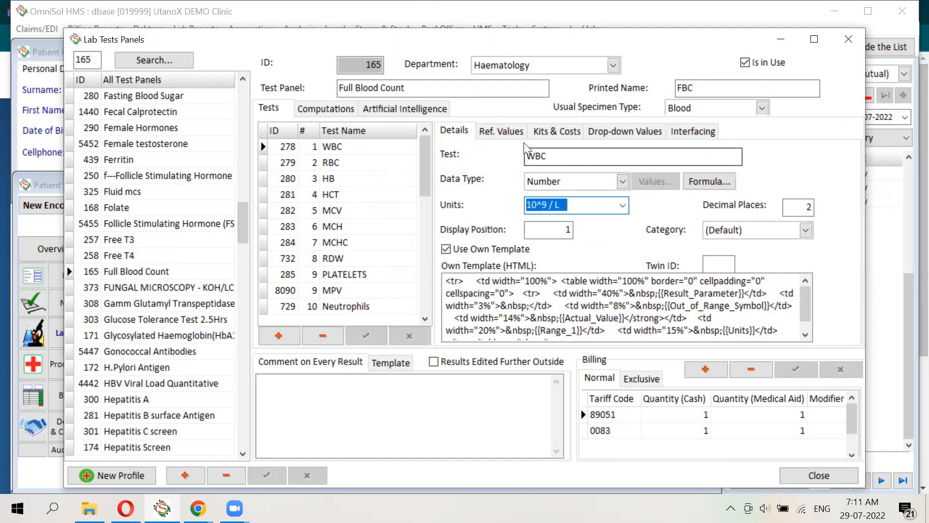
left_click(513, 134)
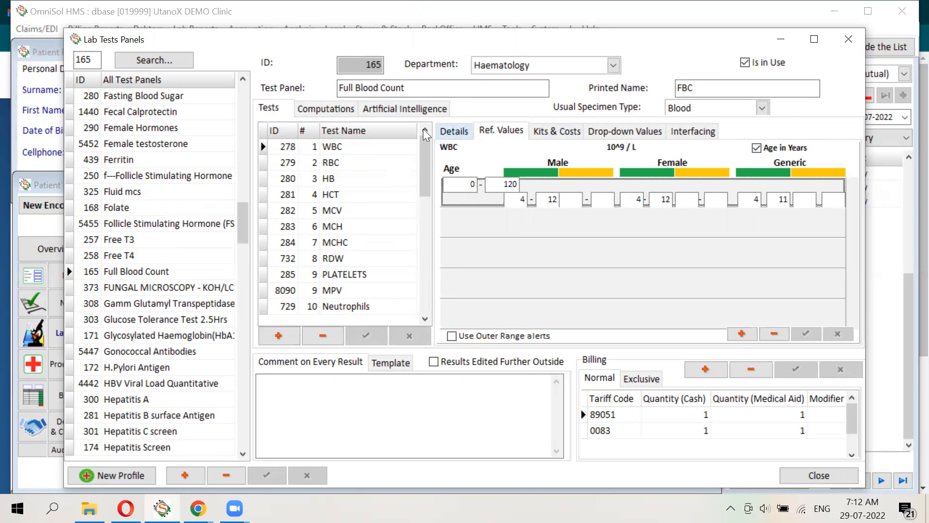
Step: Check RBC's reference values and browse the female and male general leukocytosis interpretations in the Full Blood Count panel's Artificial Intelligence section, closing the setup
left_click(345, 162)
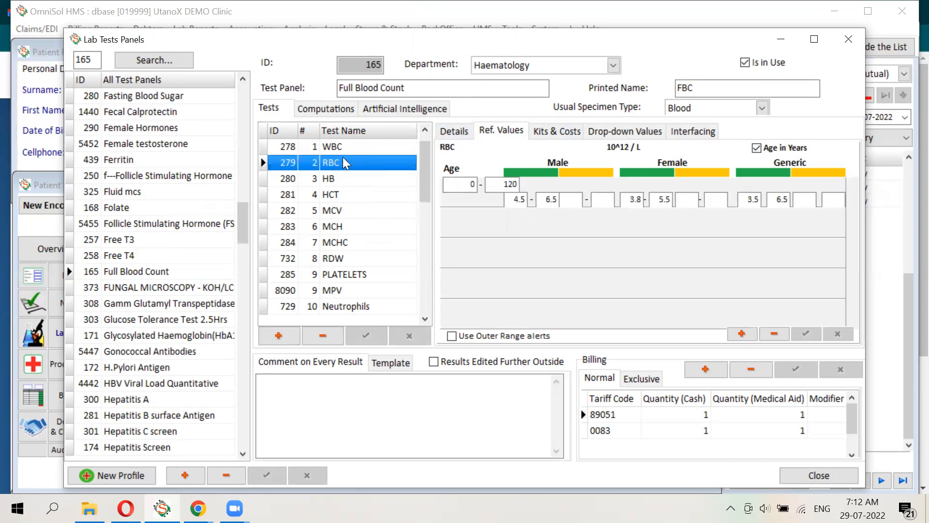
left_click(386, 112)
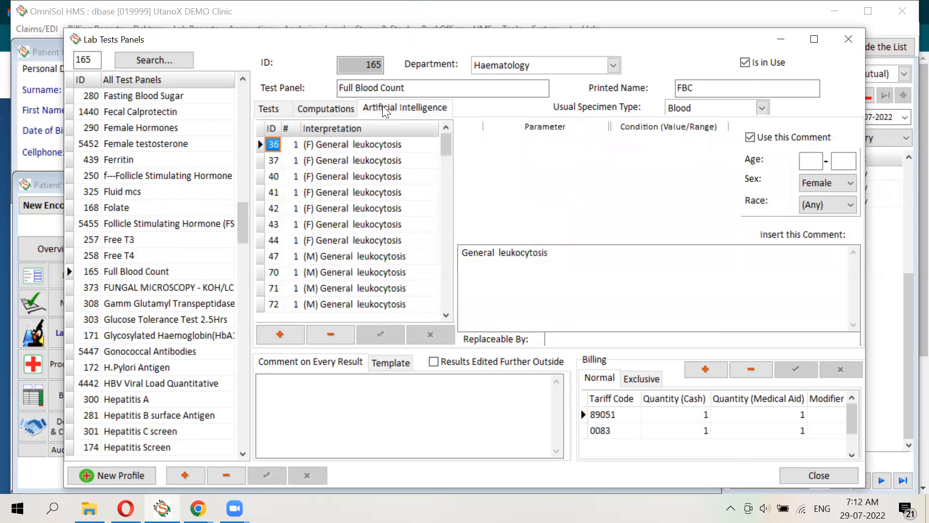
left_click(339, 175)
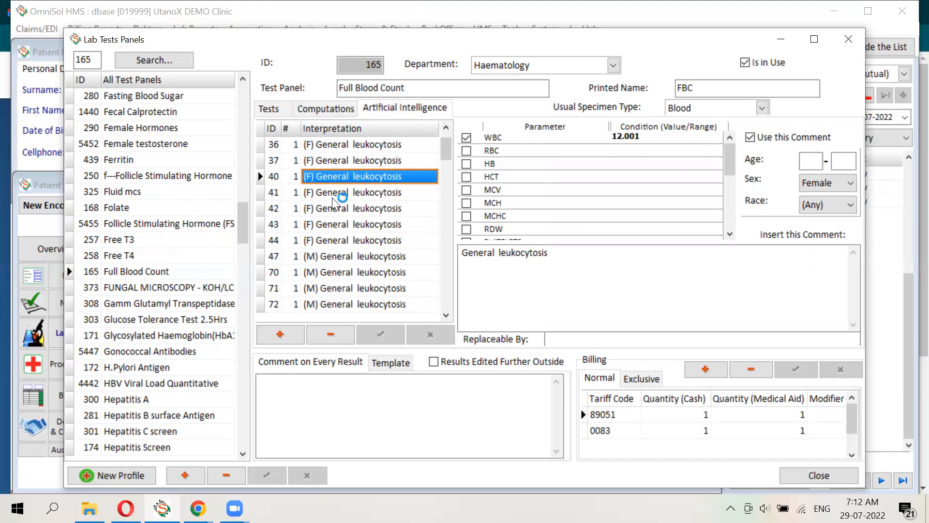
left_click(344, 206)
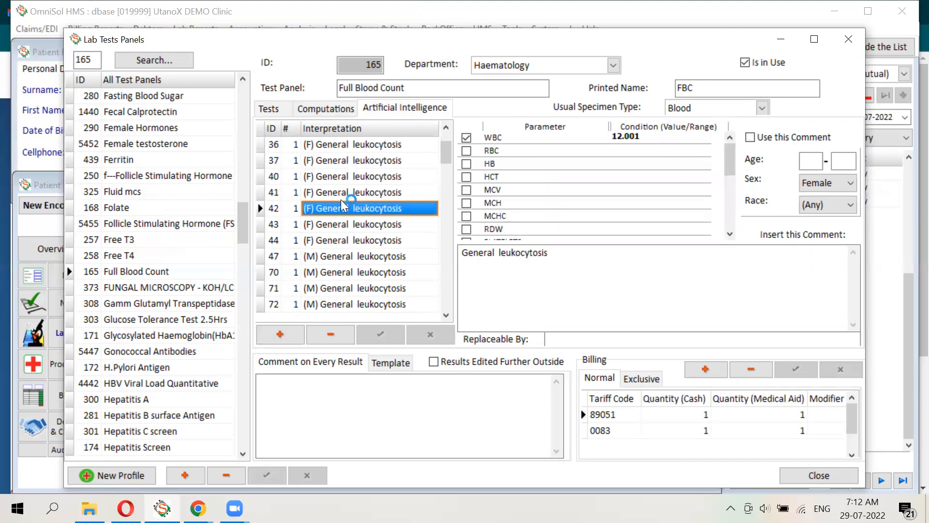
left_click(356, 220)
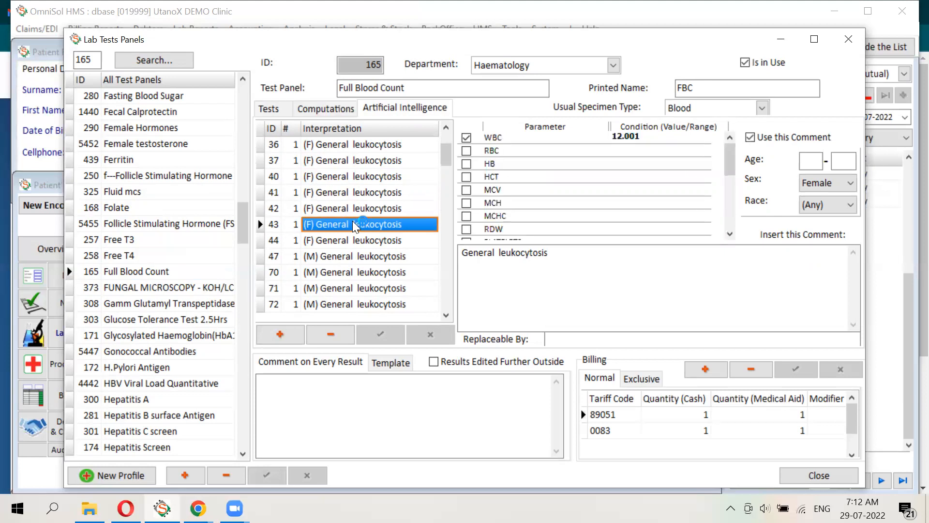
left_click(364, 244)
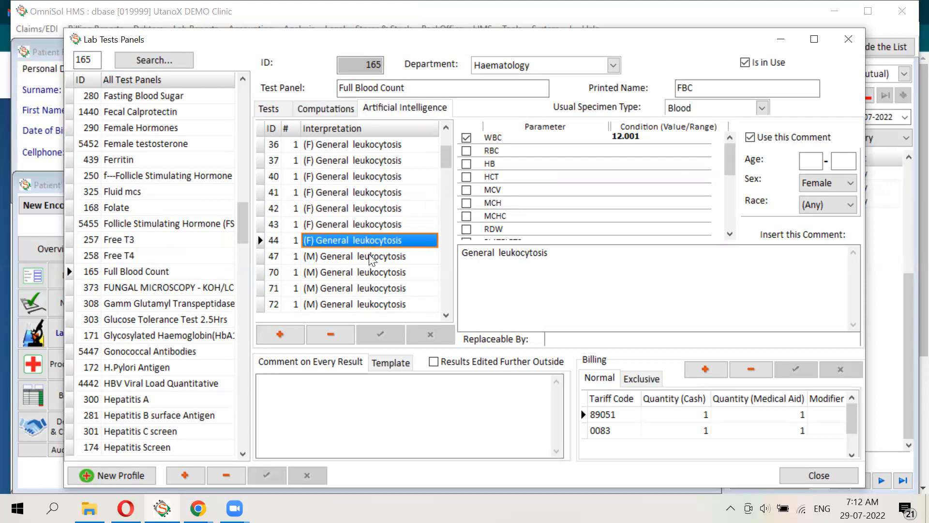
left_click(382, 256)
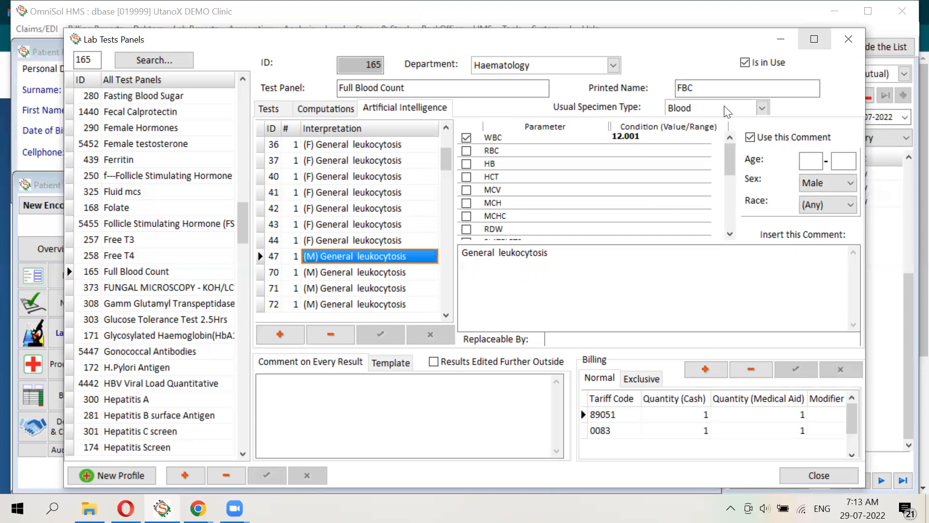
left_click(847, 481)
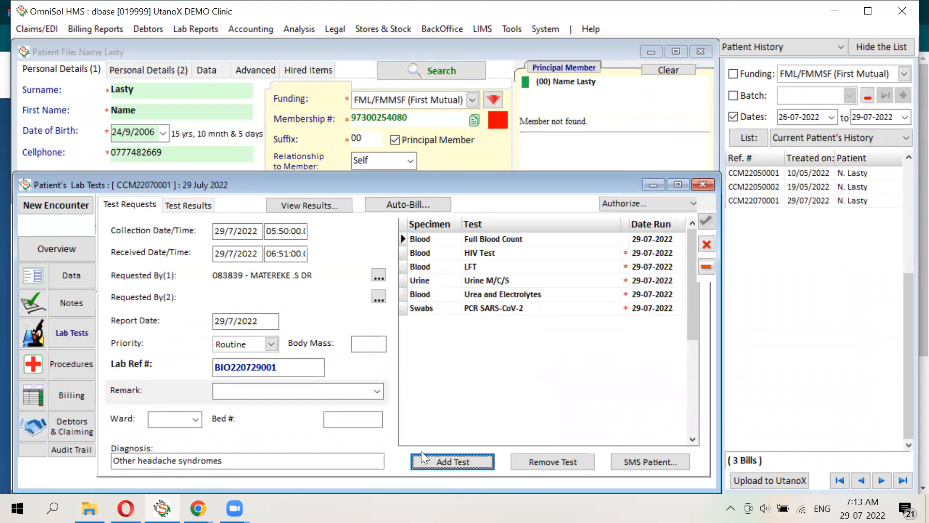
Step: Return to the patient's Full Blood Count results and view the result trend graphs for WBC and RBC
left_click(210, 212)
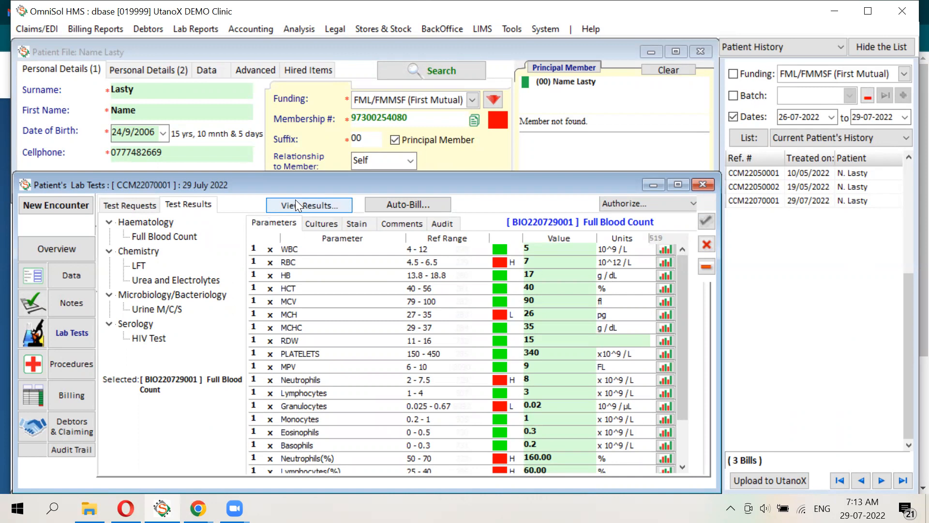
left_click(667, 249)
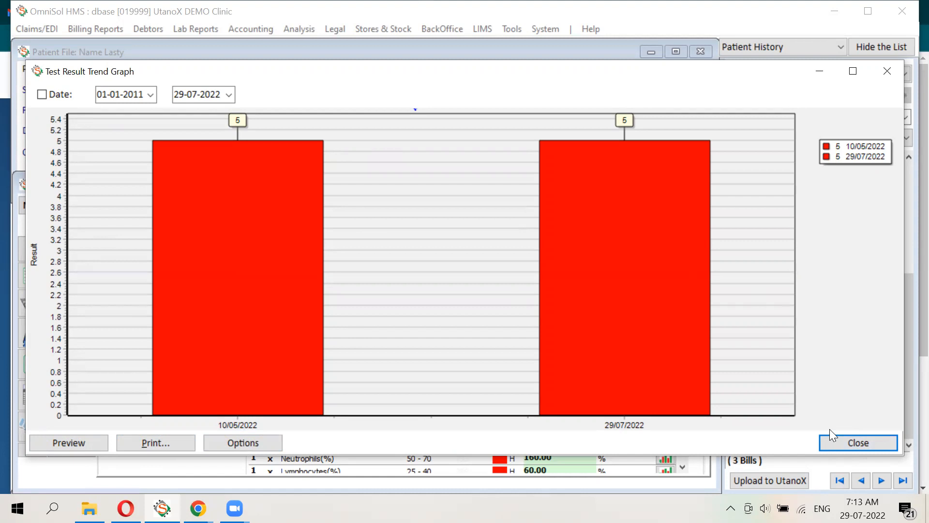
left_click(856, 436)
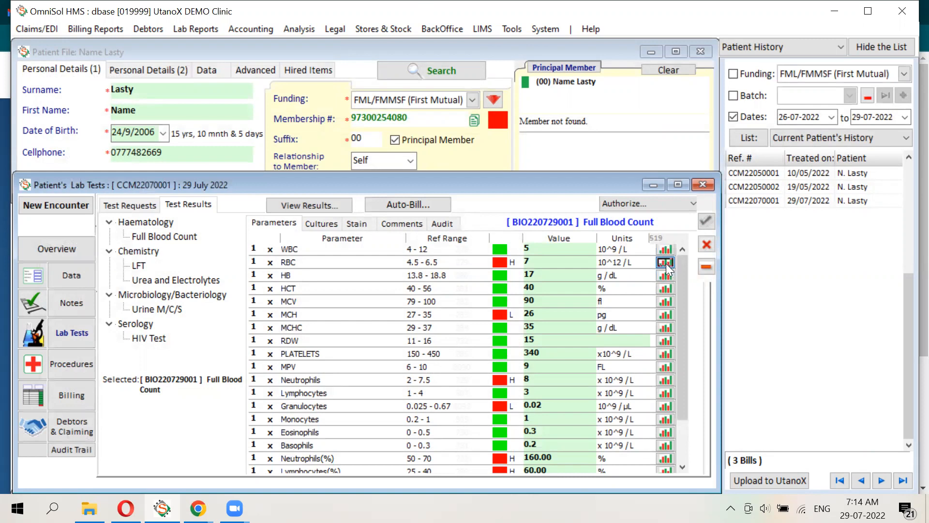
left_click(666, 263)
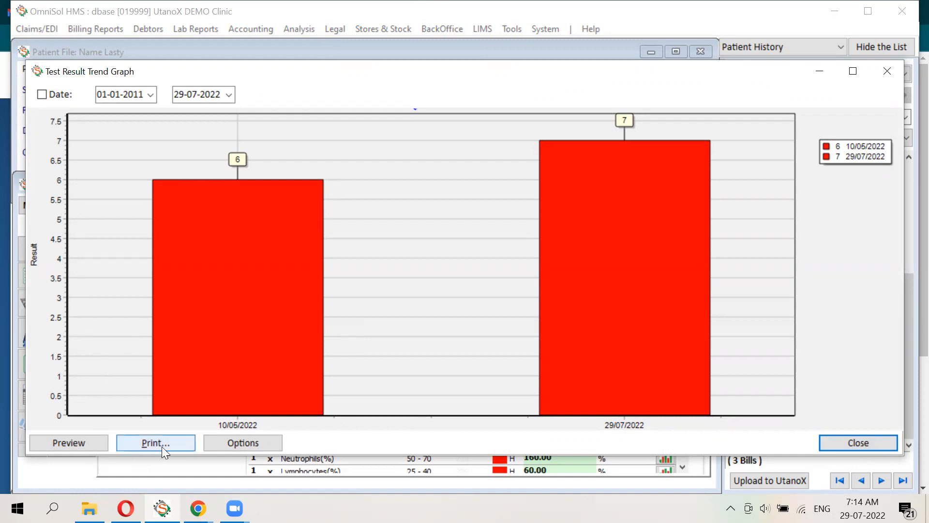
left_click(865, 441)
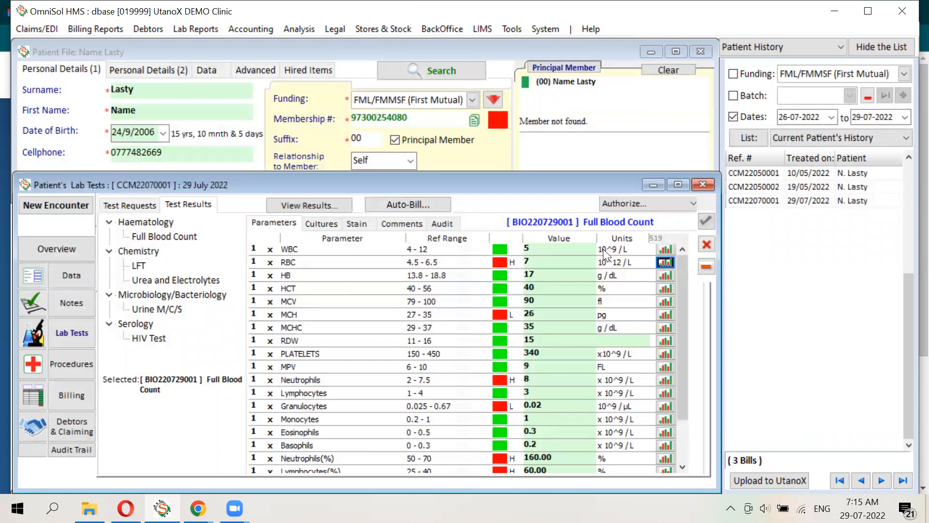
Step: Open the patient's bill and inspect the item code and fee of the venepuncture line
left_click(86, 388)
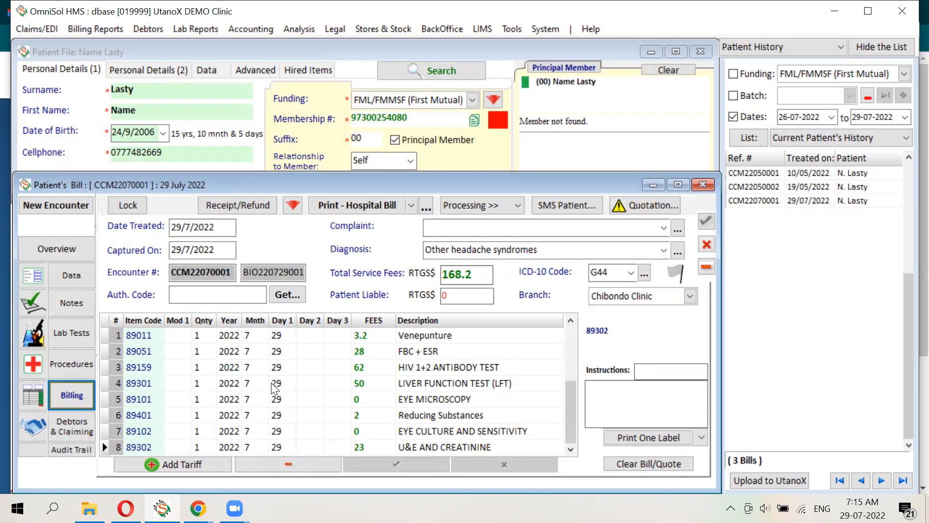
left_click(151, 339)
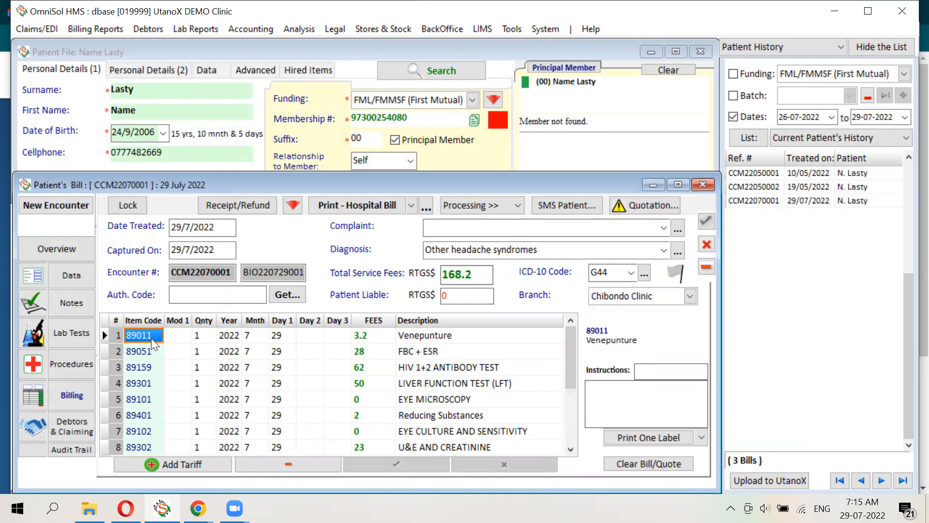
left_click(376, 337)
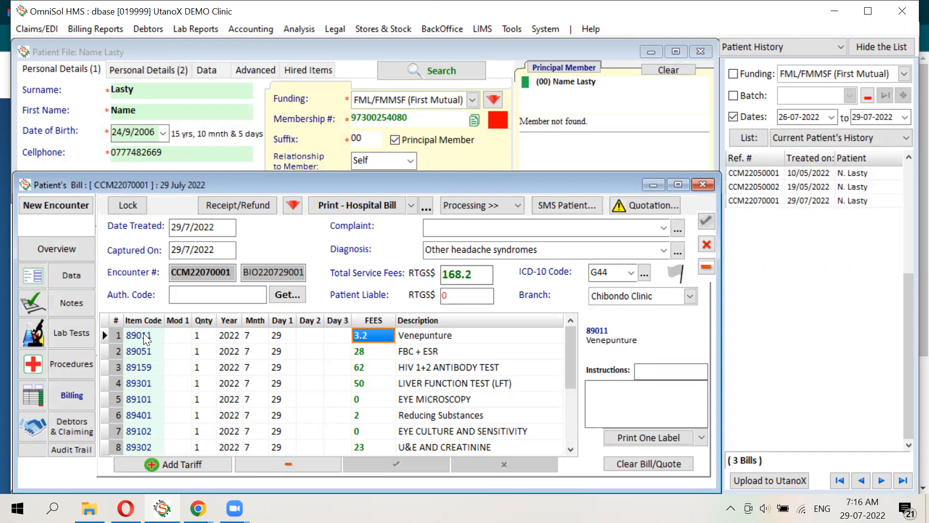
Step: Preview the patient's hospital bill, close the preview and dismiss the error message
left_click(402, 206)
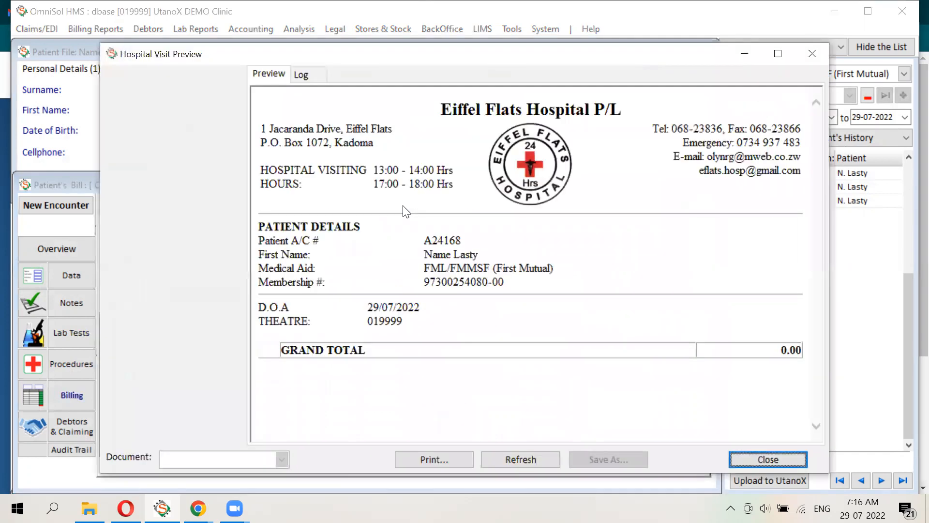
left_click(781, 458)
left_click(548, 274)
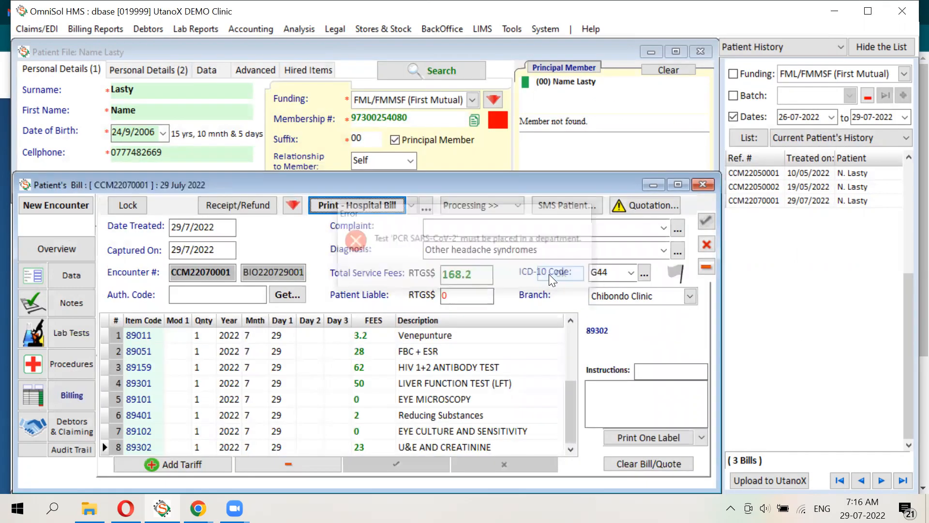
Step: Preview the bill as a Lab Invoice and look through its provider details and service lines
left_click(412, 207)
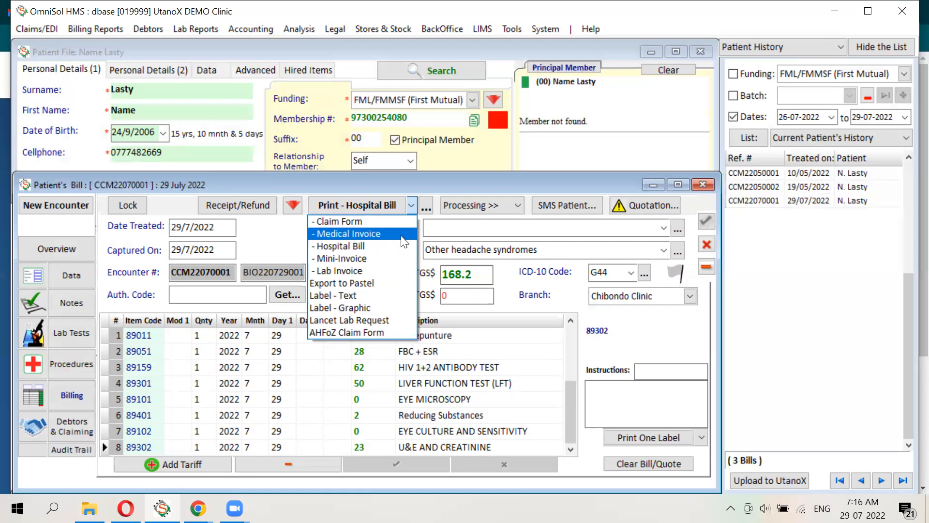
left_click(386, 270)
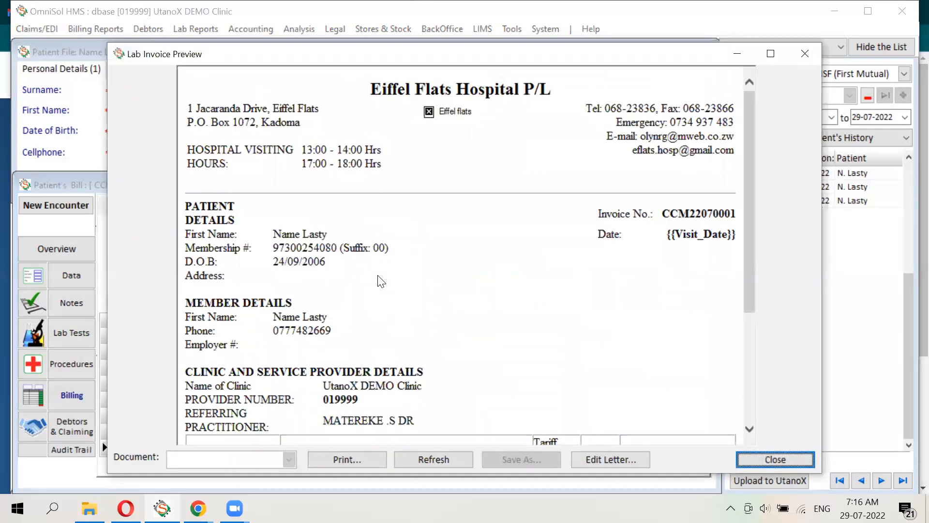
left_click_drag(750, 232, 750, 344)
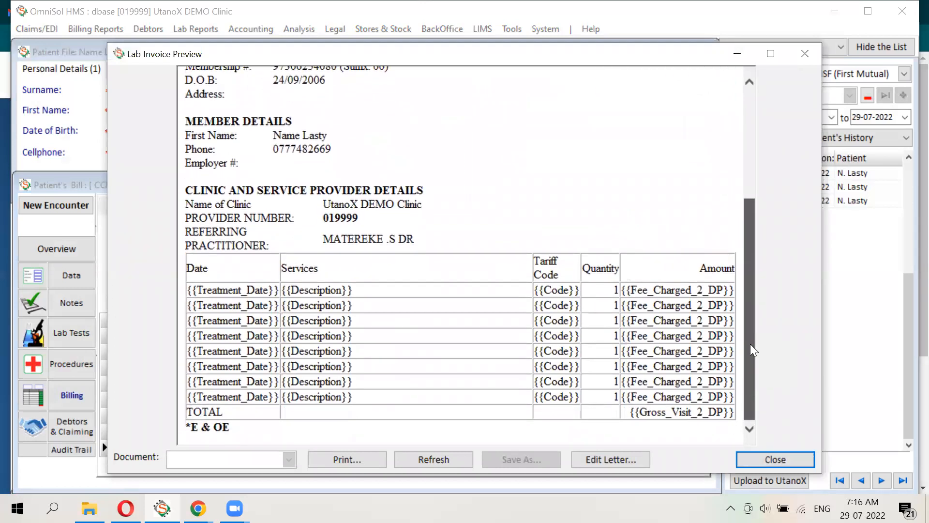
mouse_move(750, 343)
left_mouse_down()
mouse_move(755, 269)
mouse_move(757, 358)
left_mouse_up()
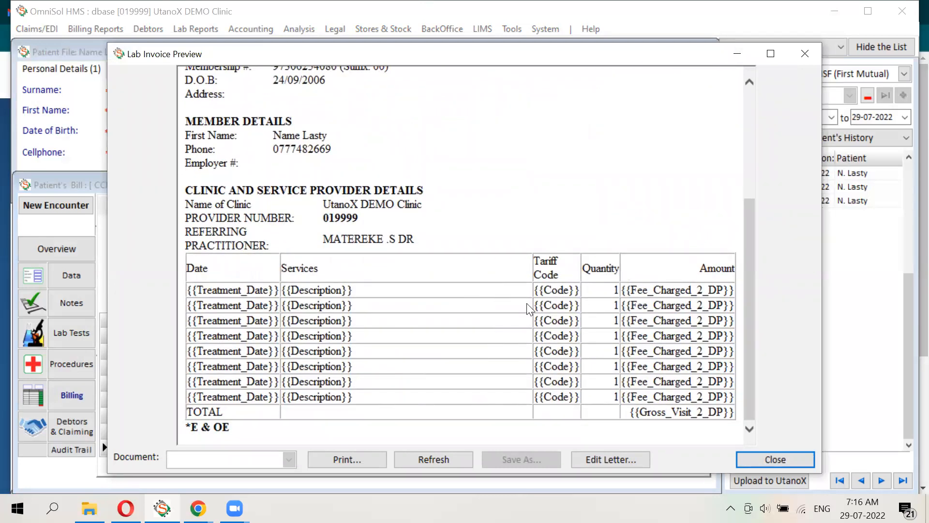
left_click_drag(756, 399, 755, 386)
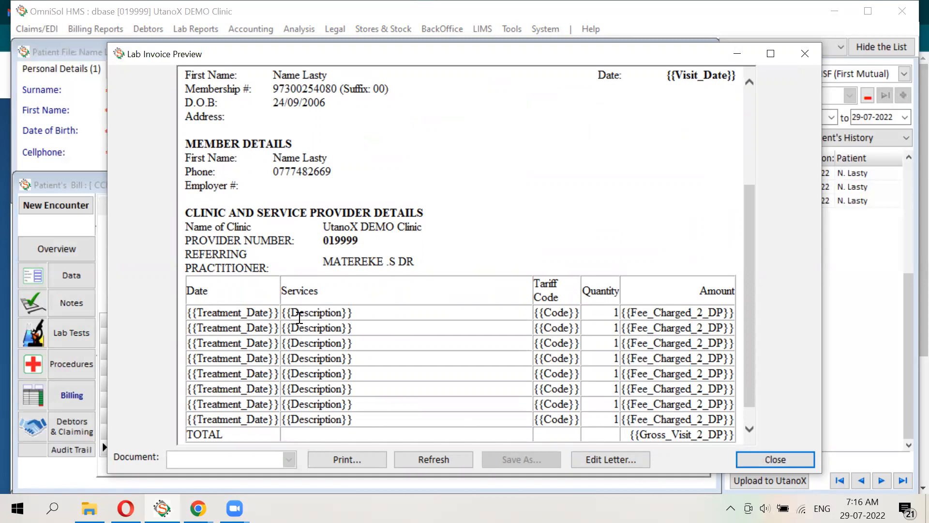
left_click_drag(748, 271, 751, 171)
Step: Examine the lab invoice's hospital header, visit date field and service table, closing the preview and dismissing the error
left_click_drag(183, 100, 732, 163)
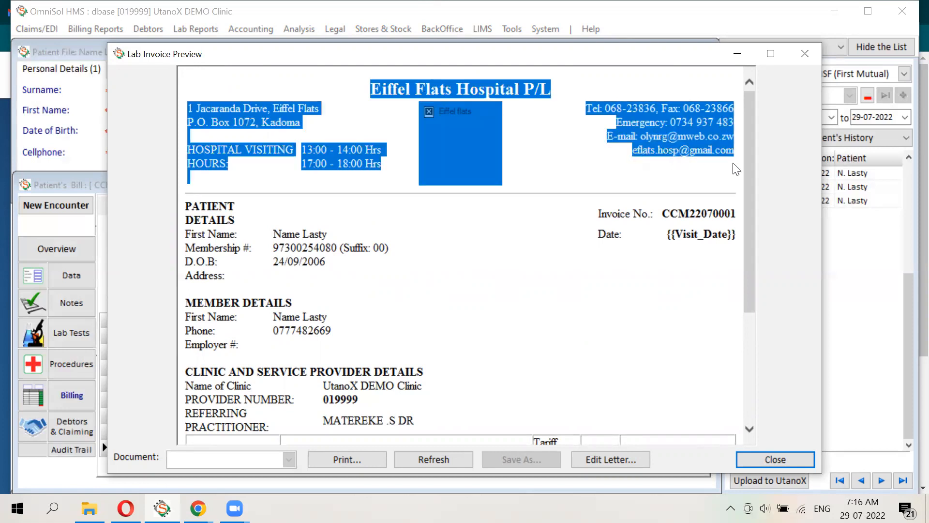
left_click(745, 156)
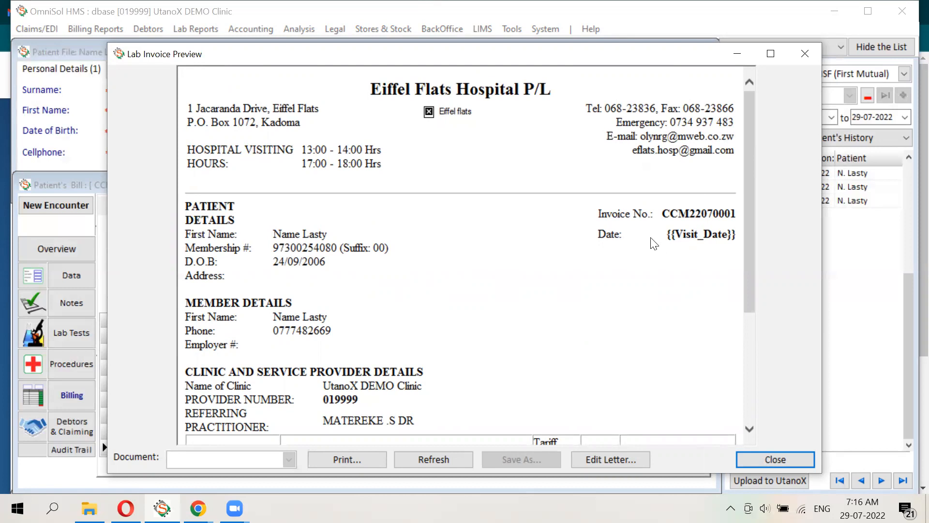
left_click_drag(666, 236, 735, 233)
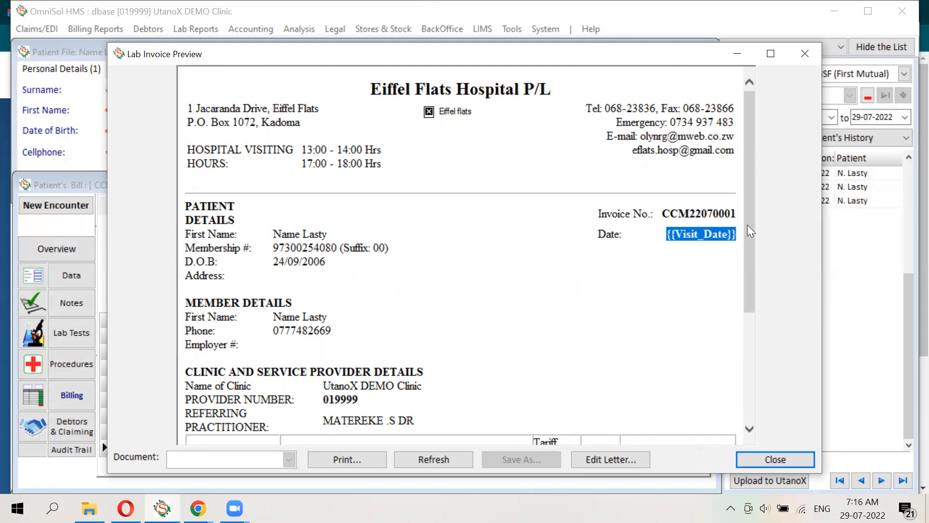
left_click(665, 249)
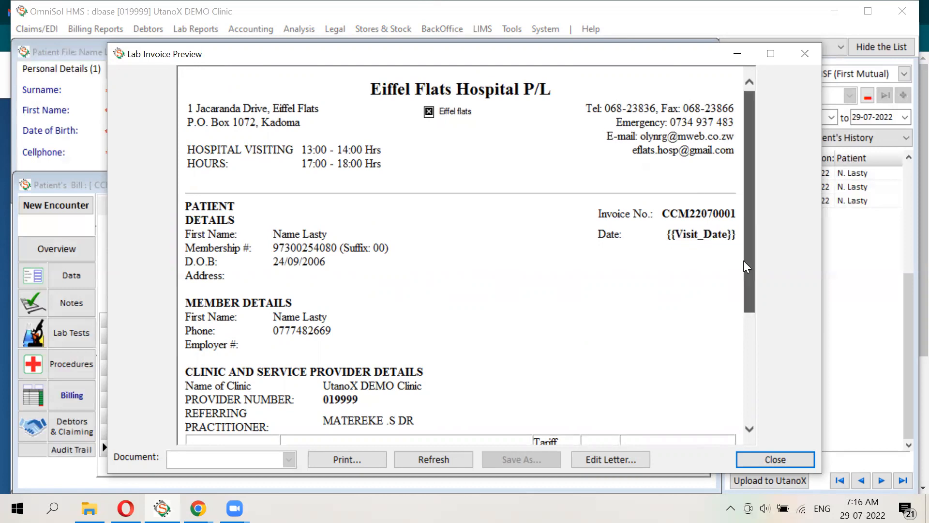
left_click_drag(746, 266, 759, 446)
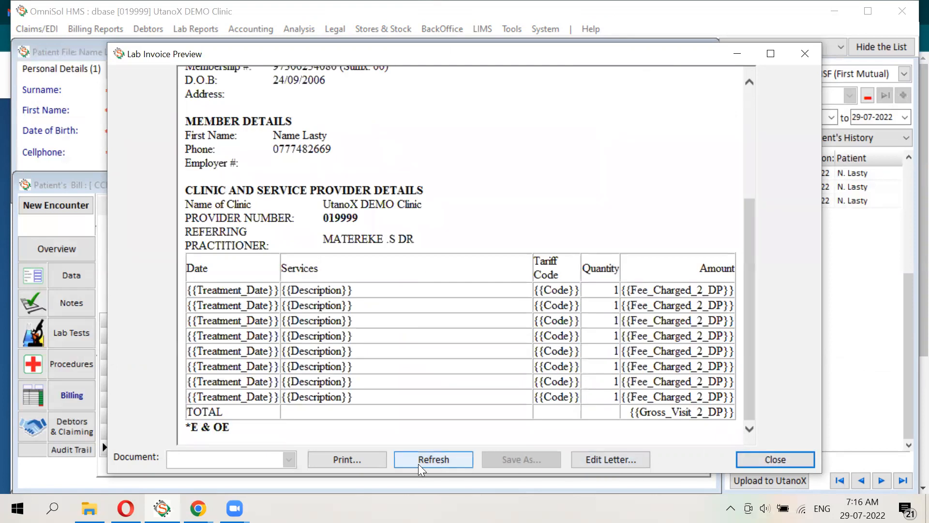
left_click(747, 457)
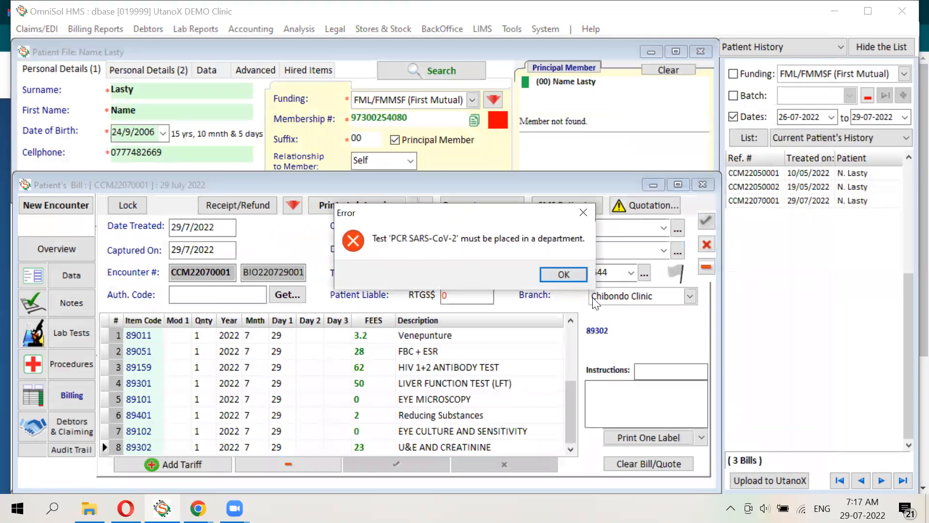
left_click(580, 276)
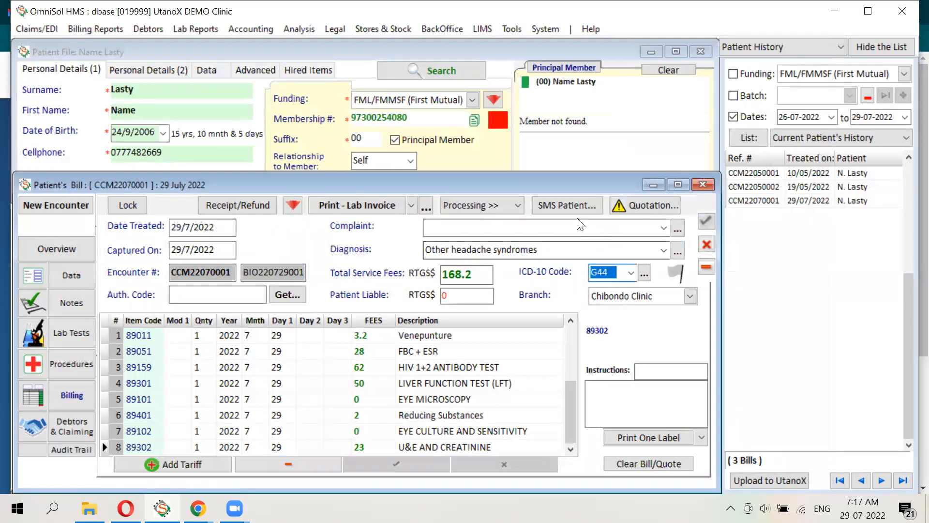
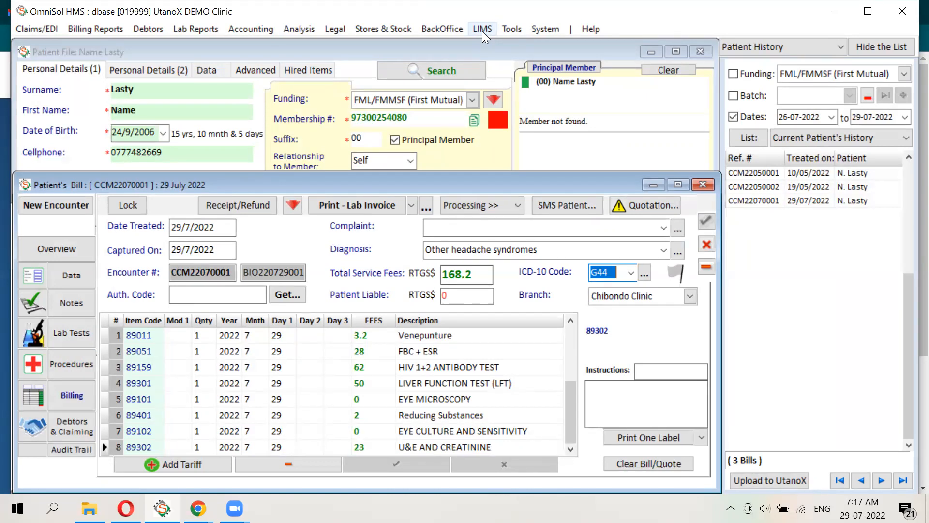
Step: Reopen the lab tests and results setup and check the normal billing tariff codes 89051 and 0083 of the Full Blood Count panel
left_click(483, 29)
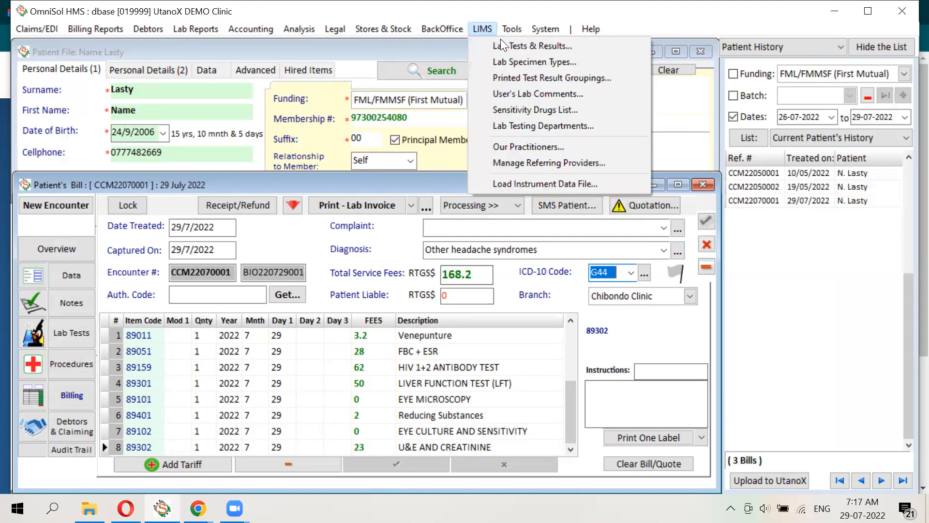
left_click(505, 41)
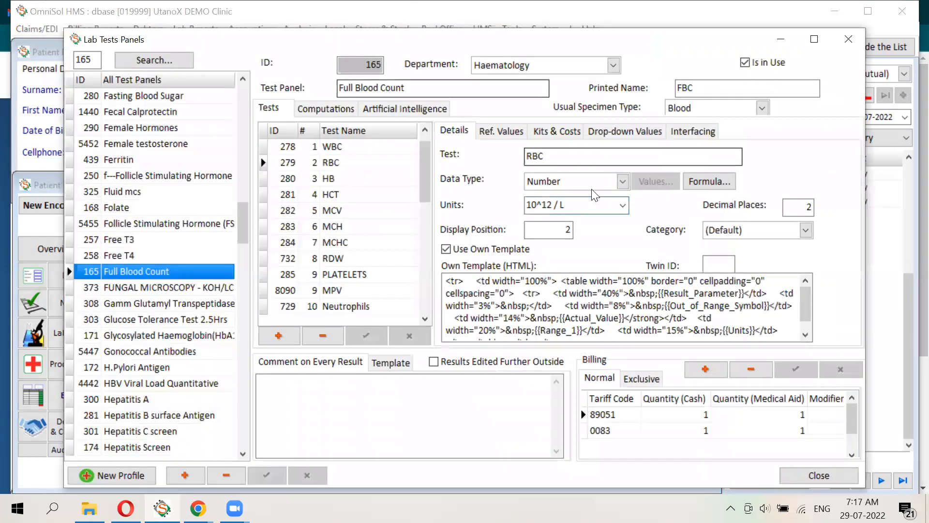
left_click(619, 419)
left_click(618, 430)
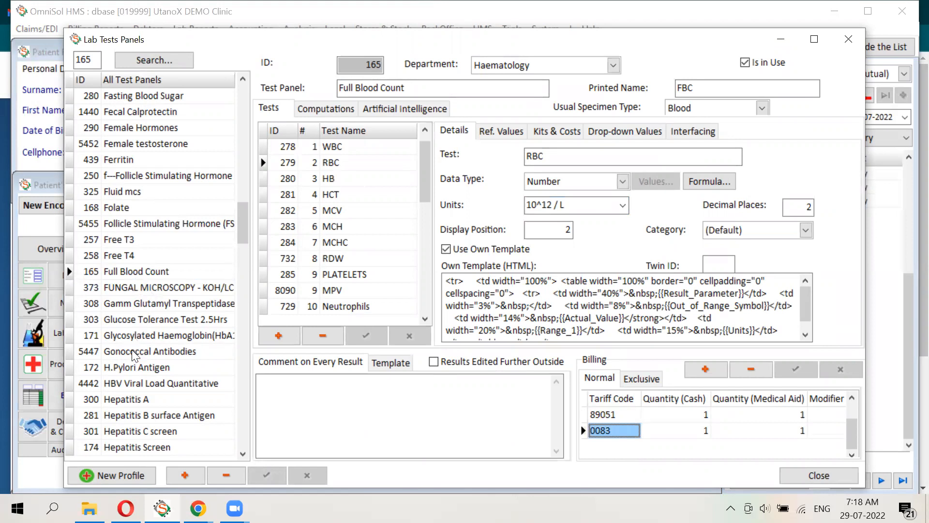
left_click(618, 413)
left_click(629, 429)
left_click(631, 411)
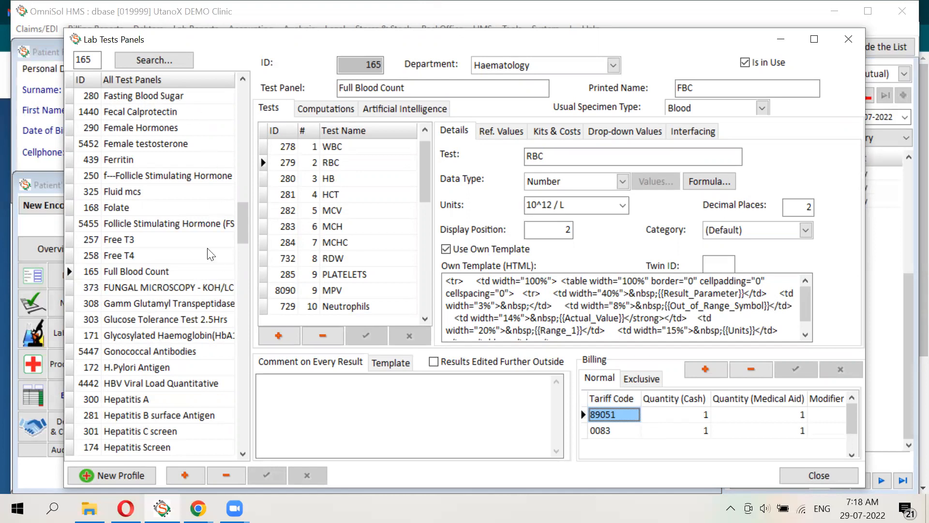
Step: Find the LFT test panel and check its normal billing tariff codes 89301 and 0031
left_click(162, 62)
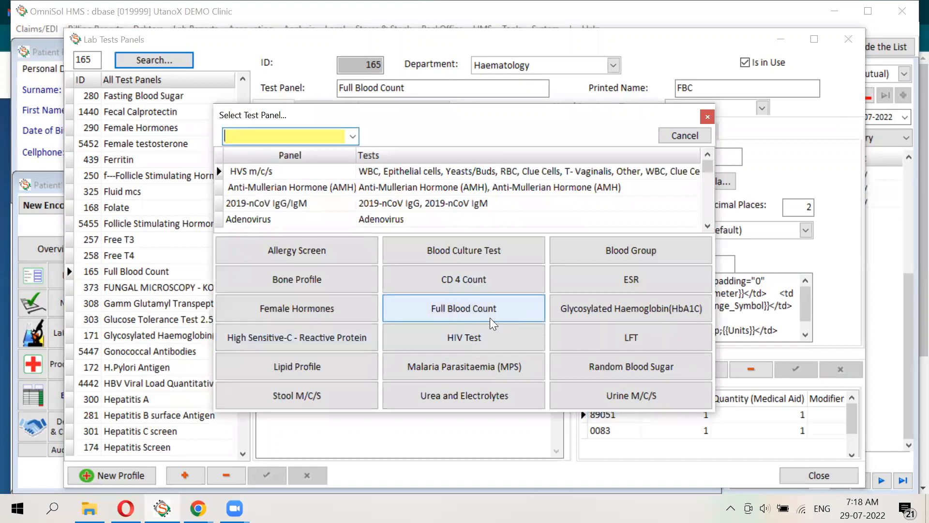
left_click(622, 342)
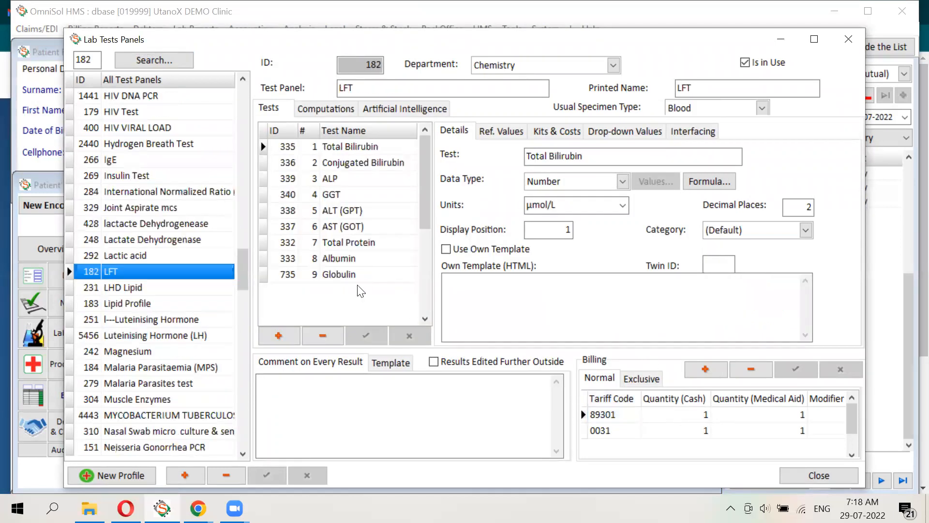
left_click(632, 419)
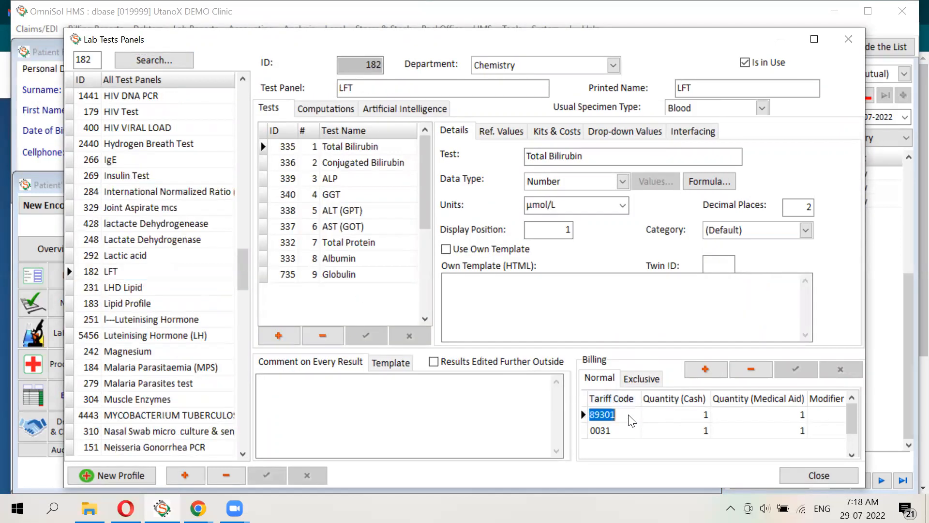
left_click(632, 432)
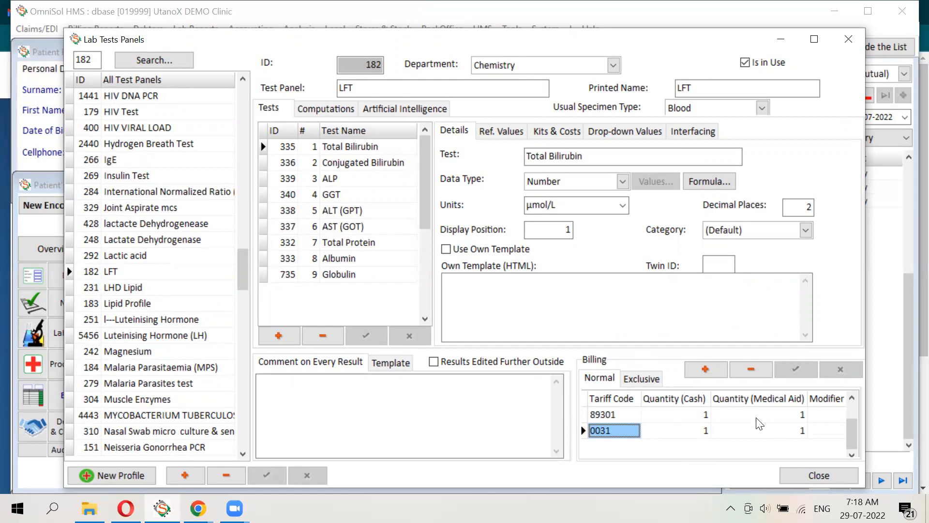
Step: Add tariff code 1234 to the LFT panel's normal billing with cash and medical aid quantities of 1, and close the panel setup
left_click(693, 376)
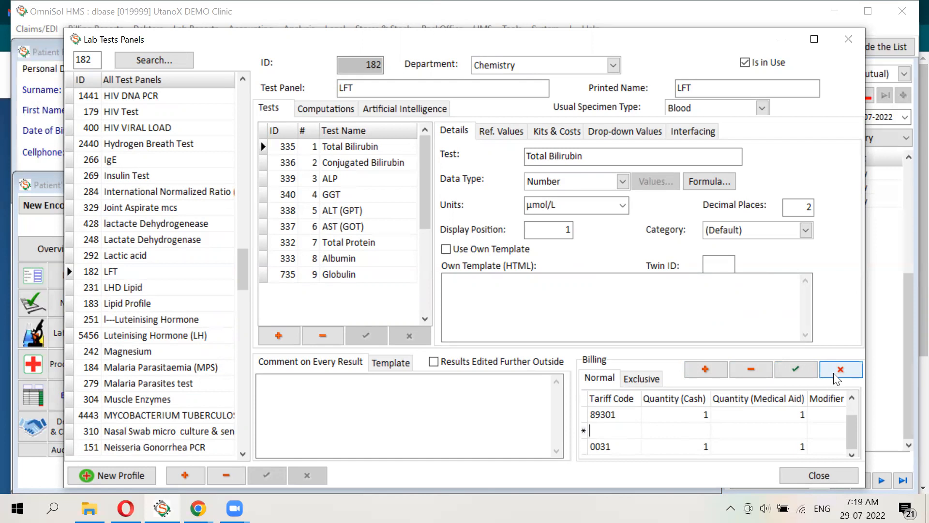
type("1234")
left_click(699, 434)
left_click(699, 434)
type("1")
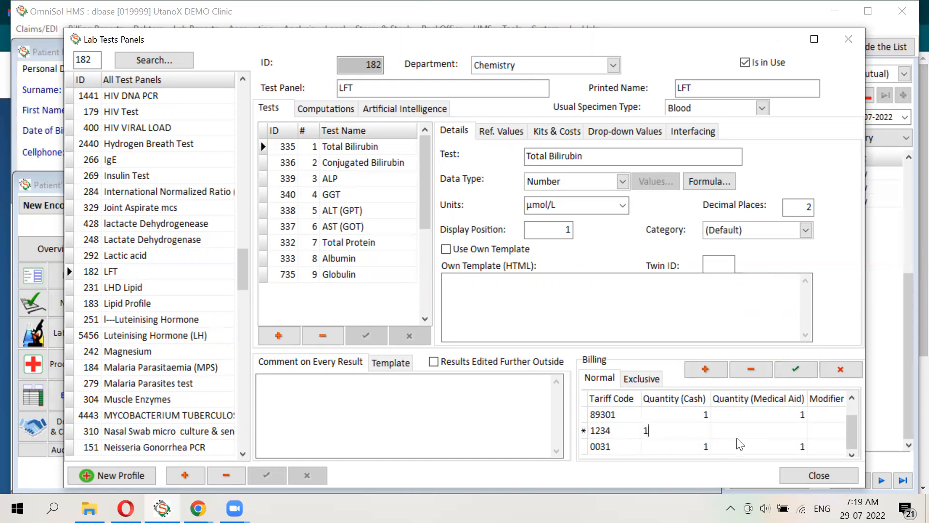
left_click(757, 435)
type("1")
left_click(821, 431)
left_click(790, 419)
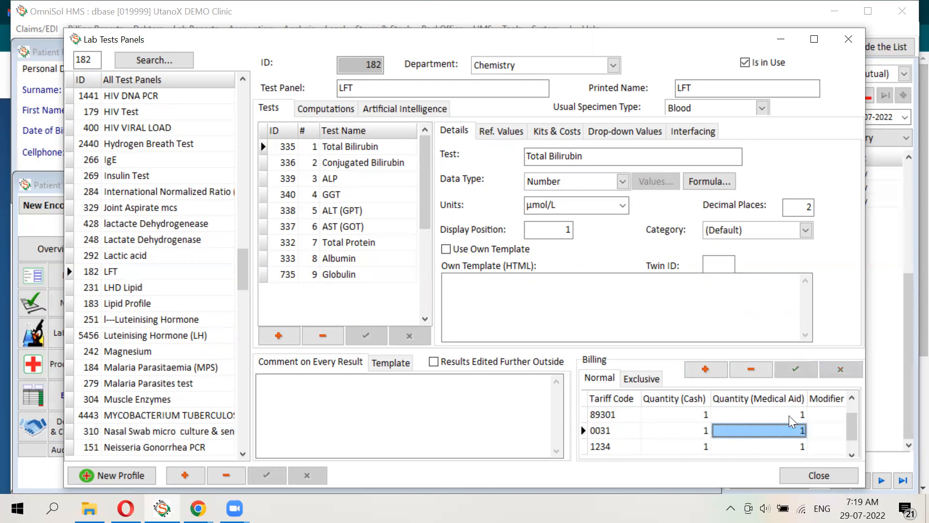
left_click(854, 455)
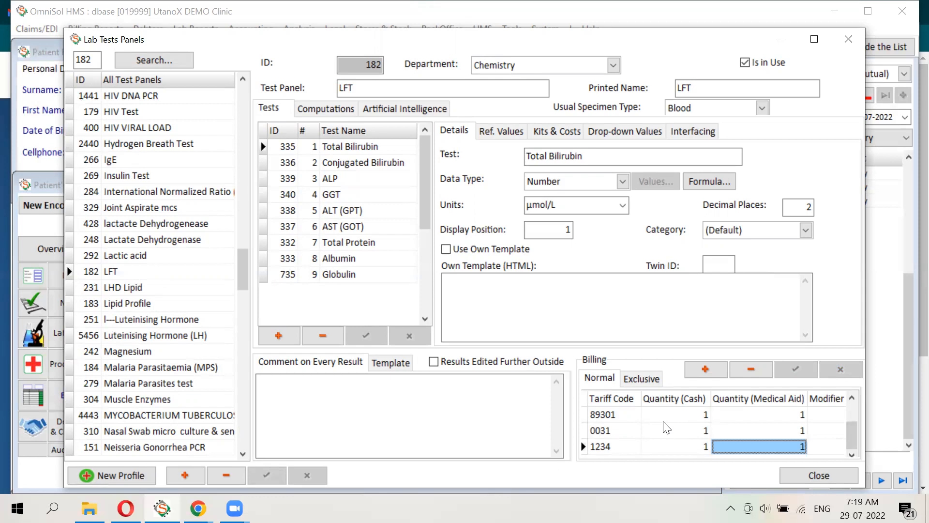
left_click(825, 478)
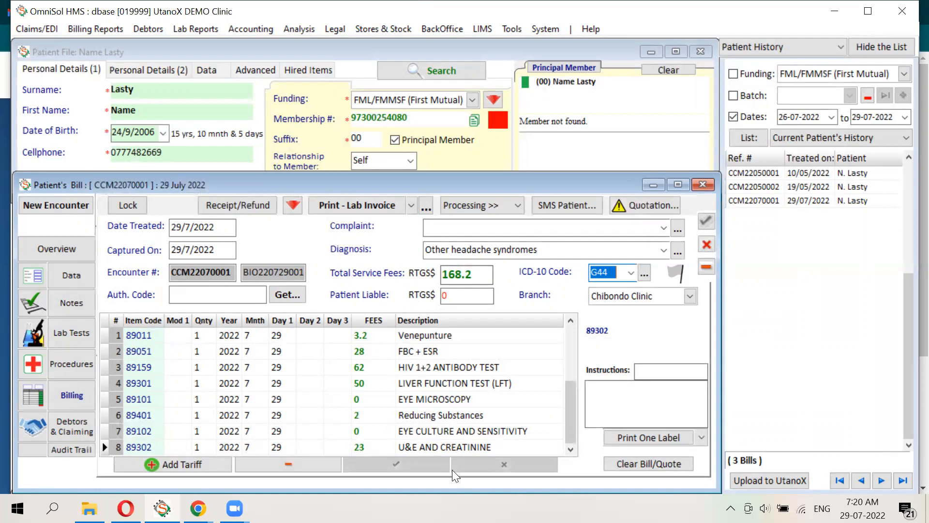
Step: Delete the 89401 Reducing Substances line from the patient's bill and confirm the deletion
left_click(572, 449)
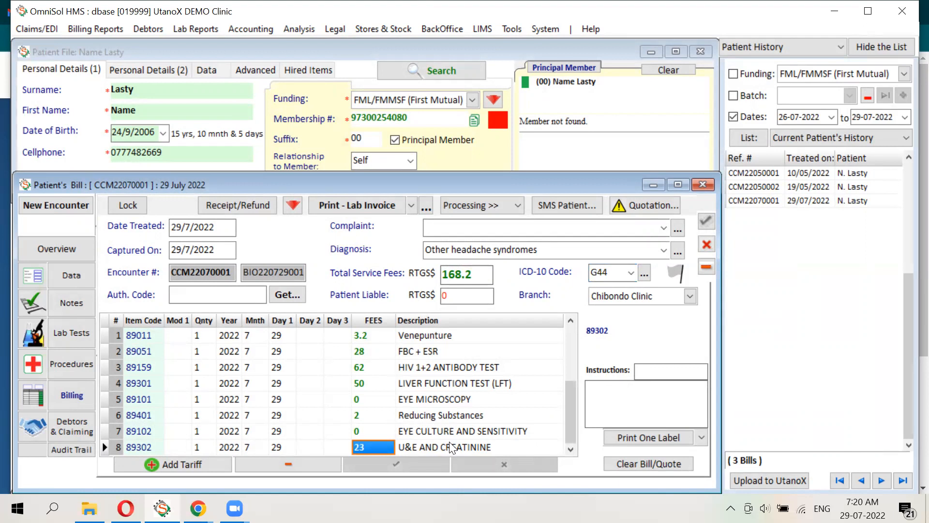
left_click(166, 417)
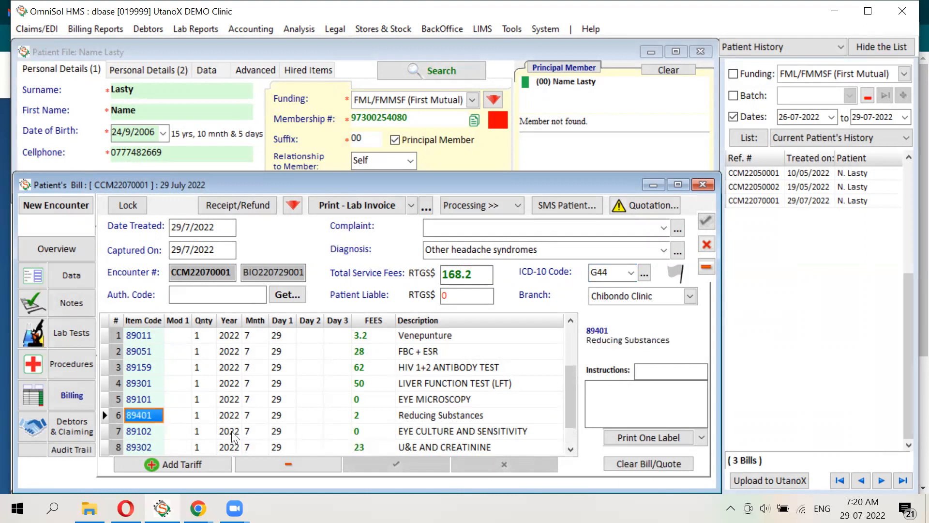
left_click(281, 462)
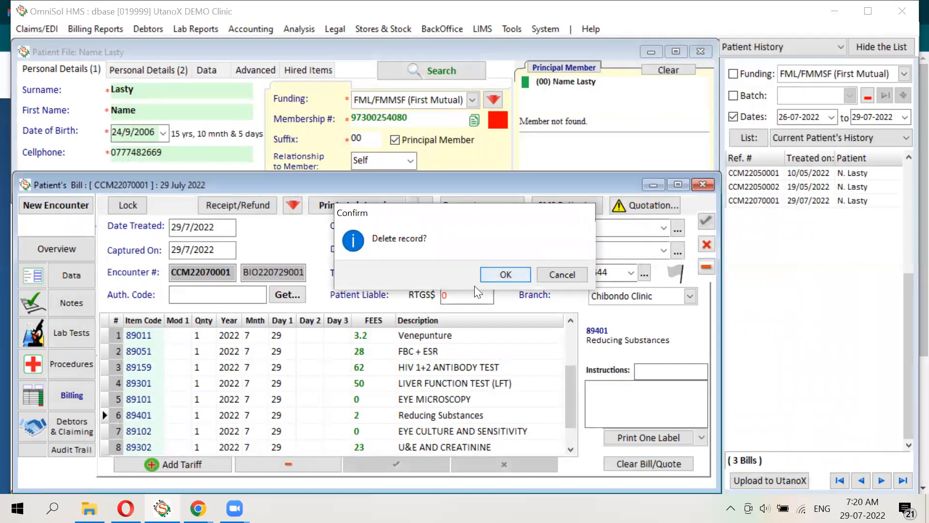
left_click(484, 278)
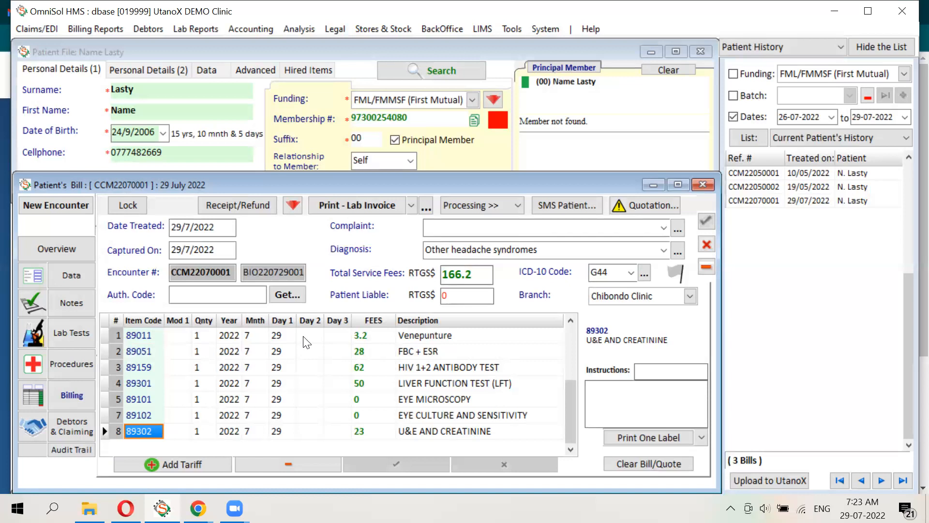
Step: View the patient's Full Blood Count results in the lab tests and return to the bill
left_click(91, 332)
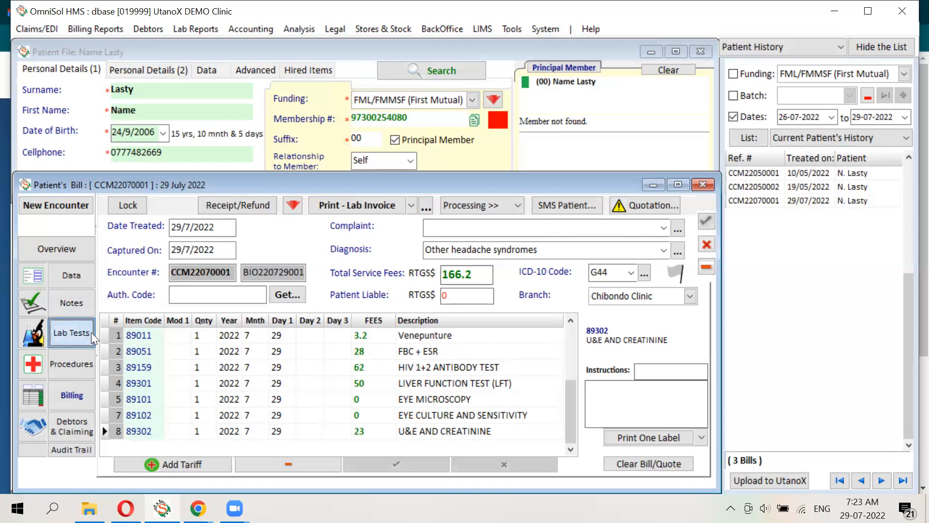
left_click(555, 304)
left_click(536, 326)
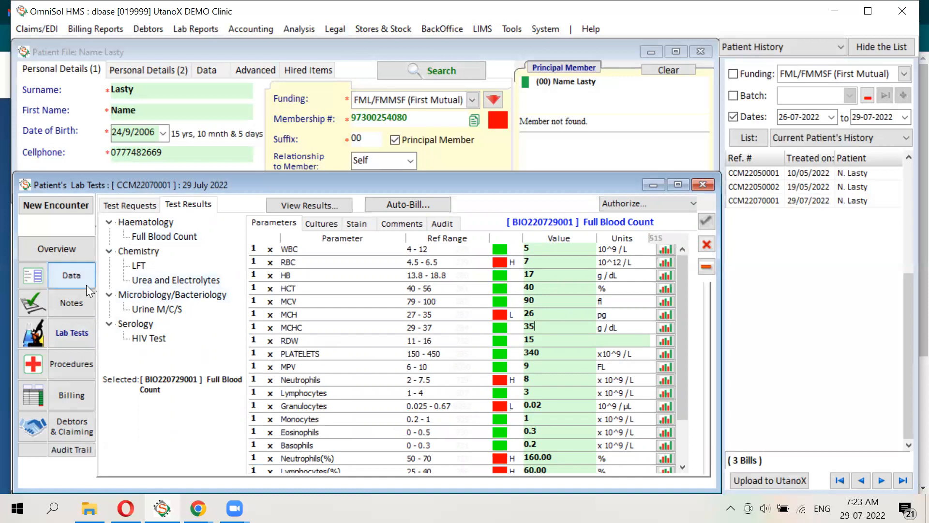
left_click(81, 384)
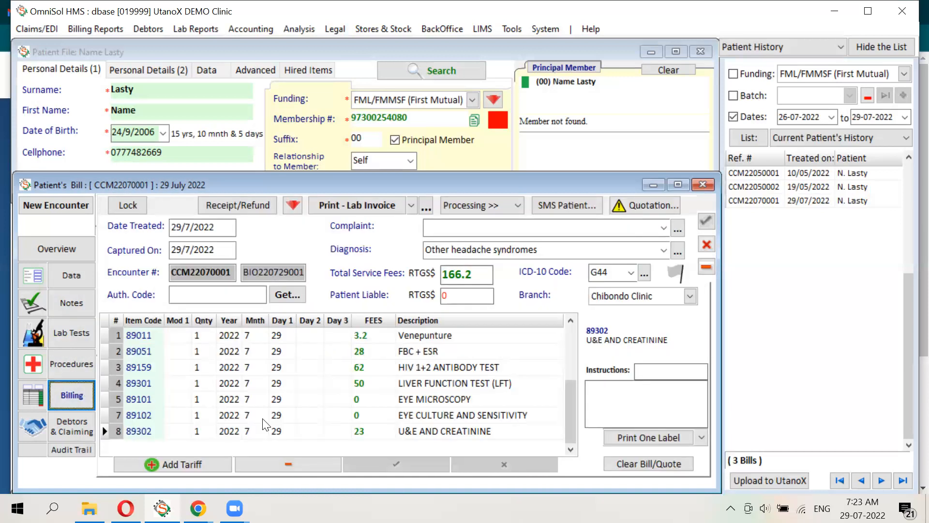
Step: Check the liver function test line on the bill and look through the claim processing options without choosing one
left_click(178, 384)
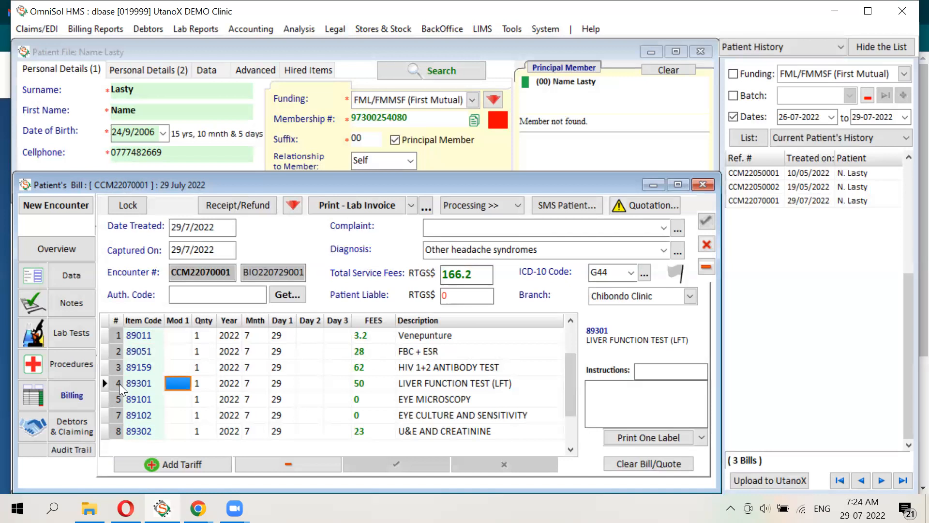
left_click(518, 205)
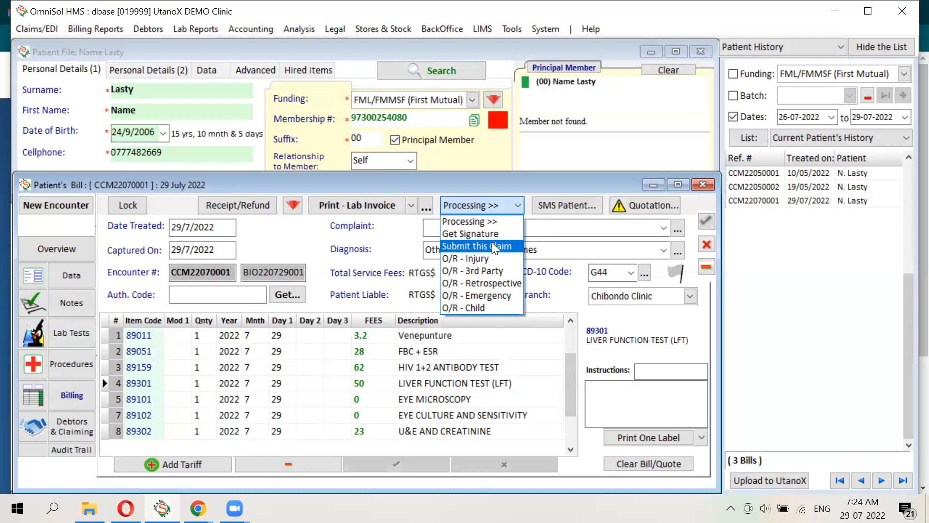
left_click(410, 247)
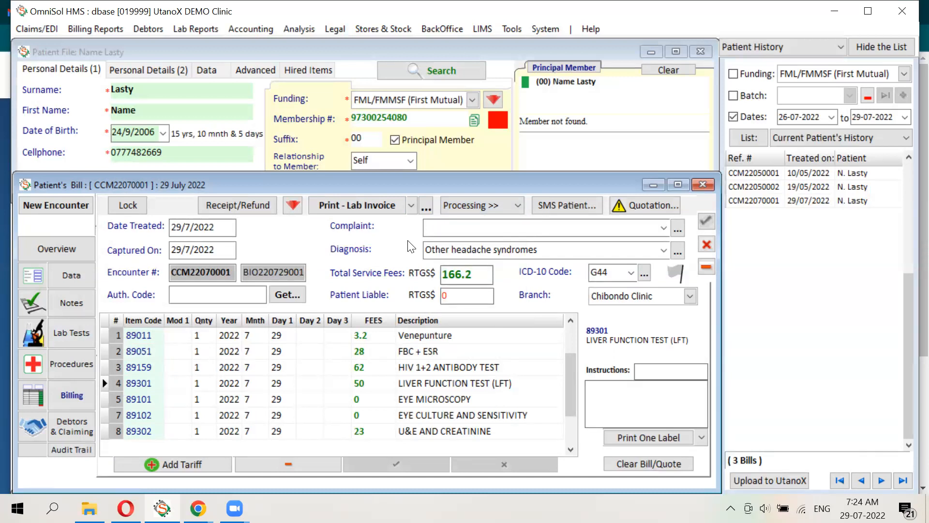
Step: Close the patient file and try to submit the claims batch, dismissing the message
left_click(702, 52)
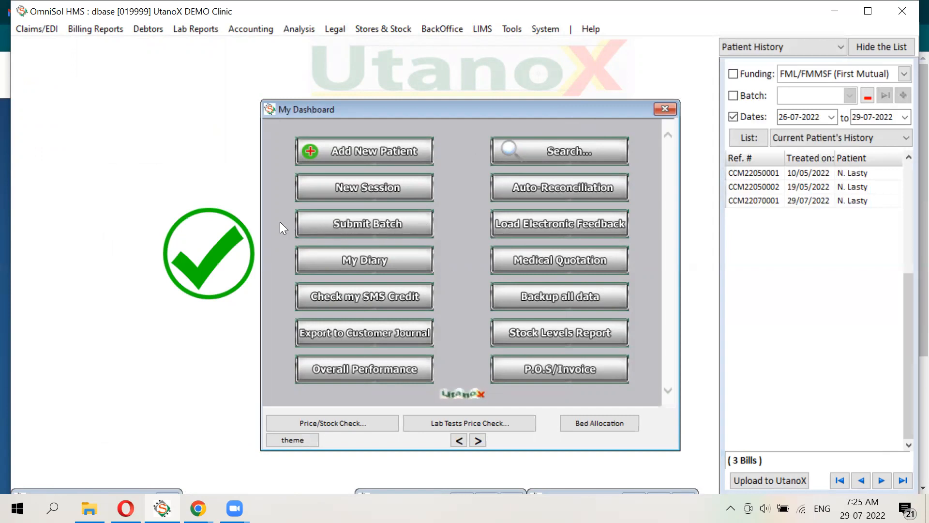
left_click(349, 223)
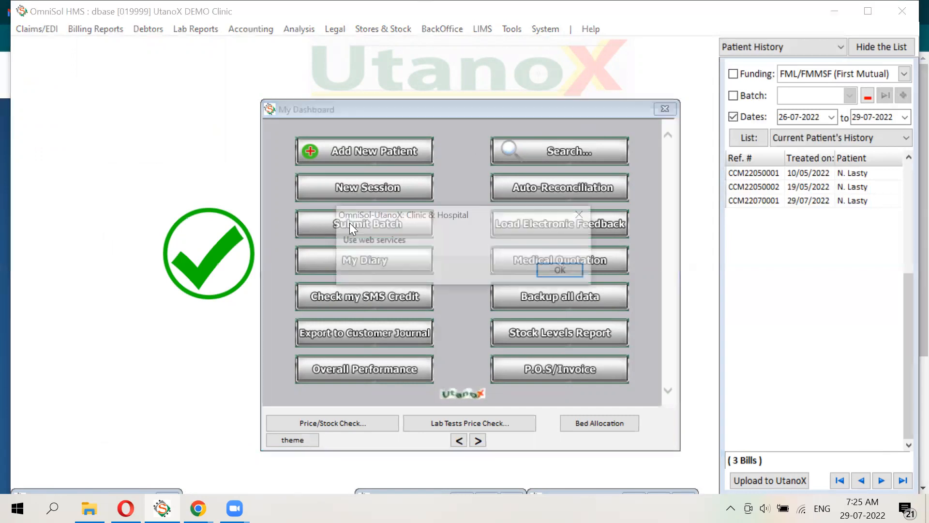
left_click(564, 272)
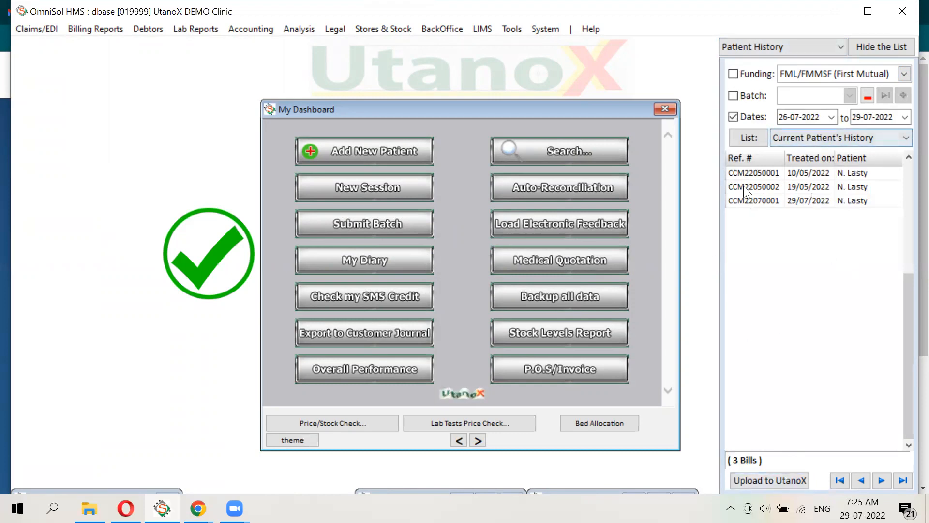
Step: Look through the listing options available for the patient history bills without changing the current selection
left_click(826, 138)
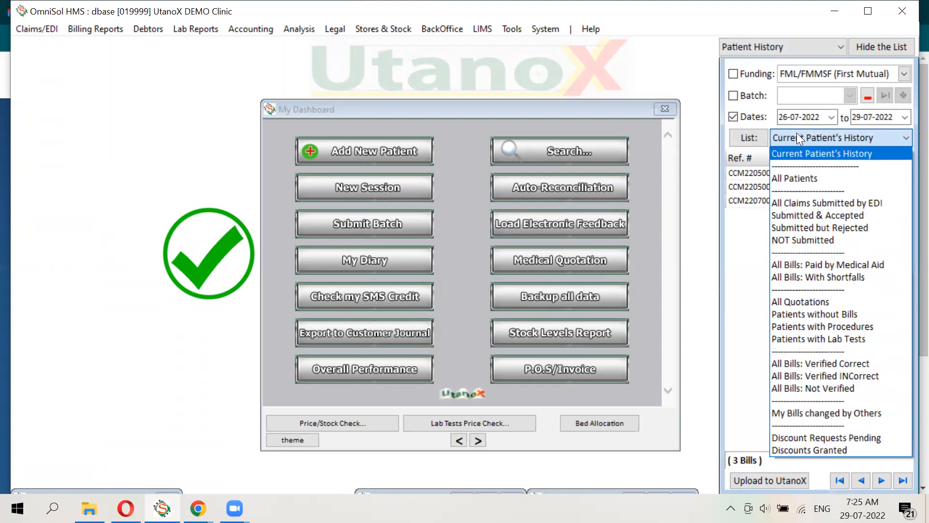
left_click(766, 229)
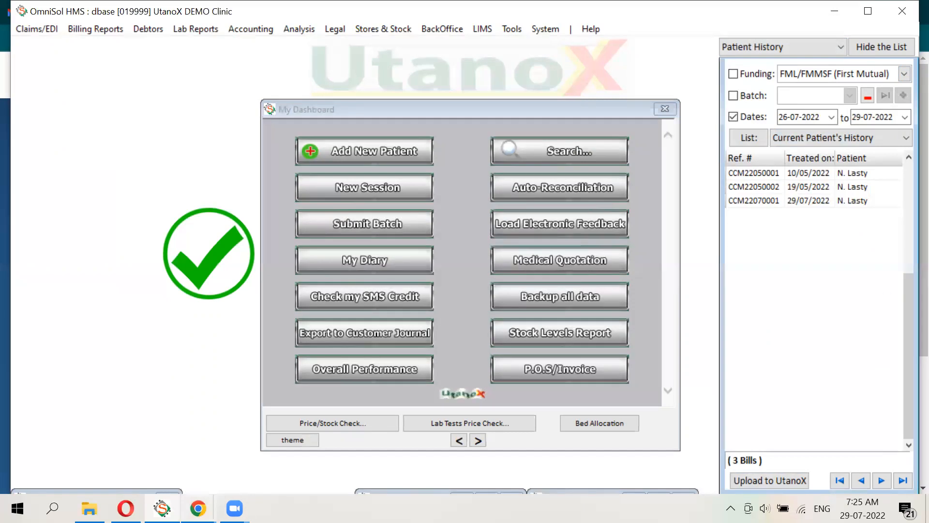
mouse_move(162, 508)
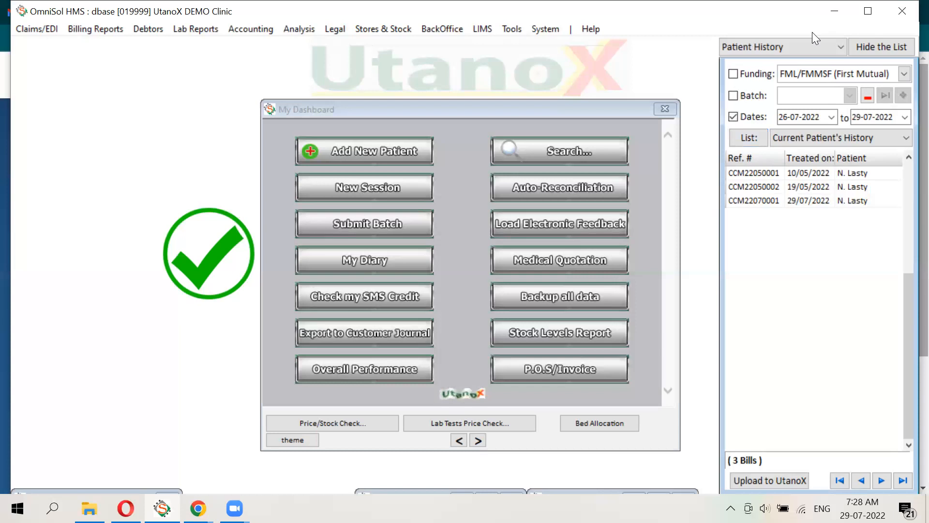
Step: Open the user group definitions, review the permissions of the Doctor and Limited Data-Changer groups, and close them
left_click(548, 29)
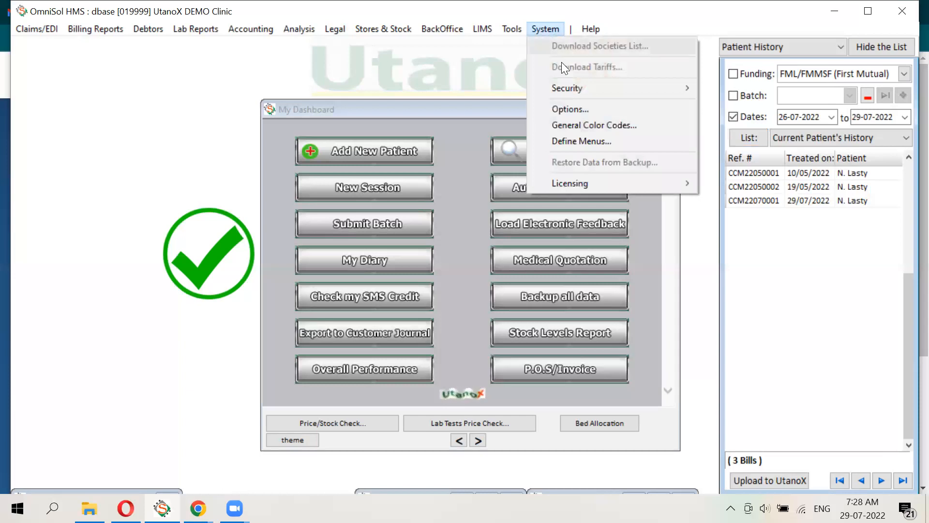
mouse_move(574, 86)
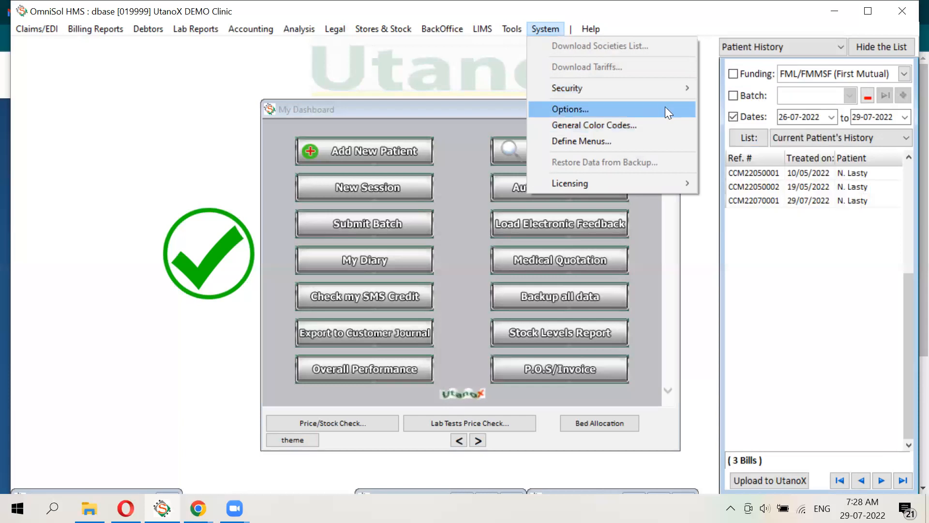
mouse_move(659, 92)
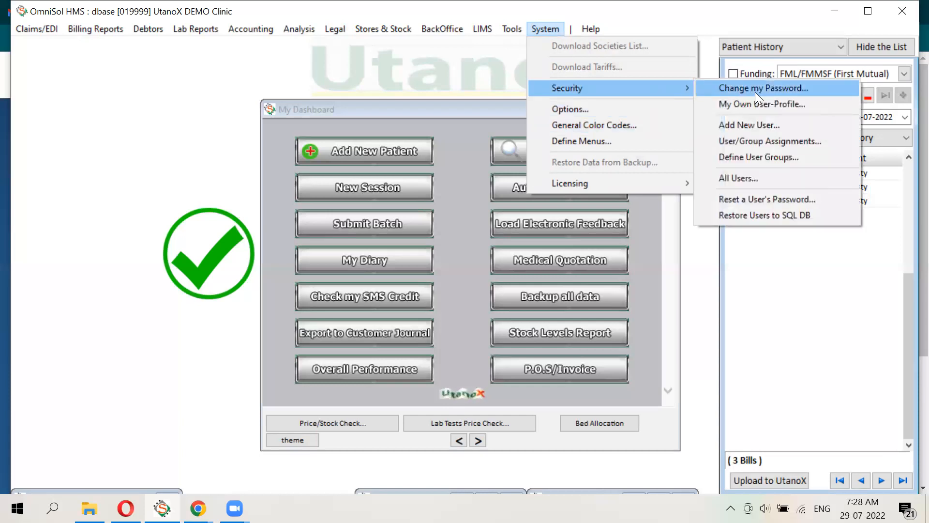
left_click(774, 157)
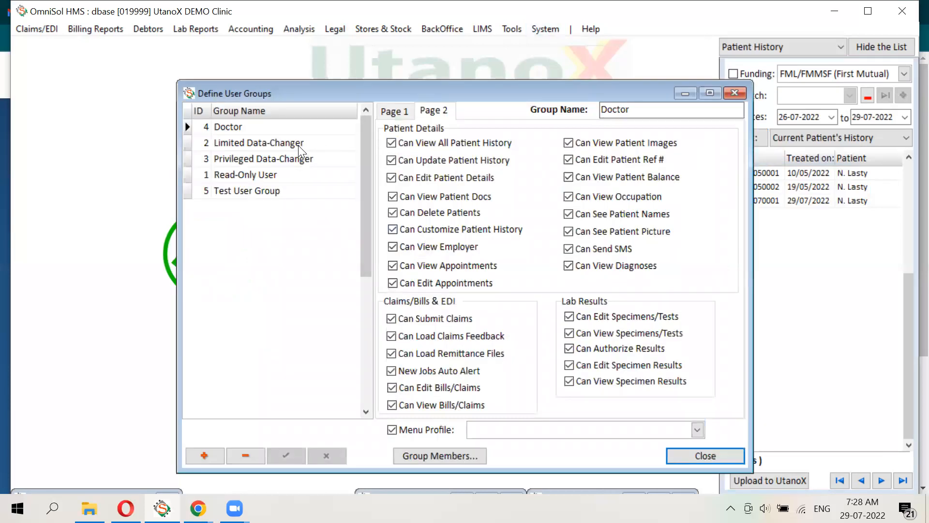
left_click(275, 129)
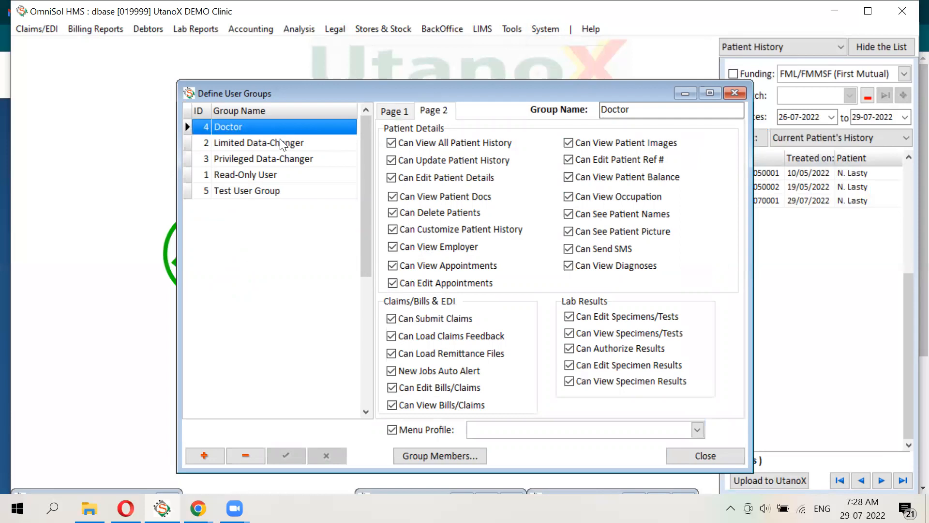
left_click(281, 142)
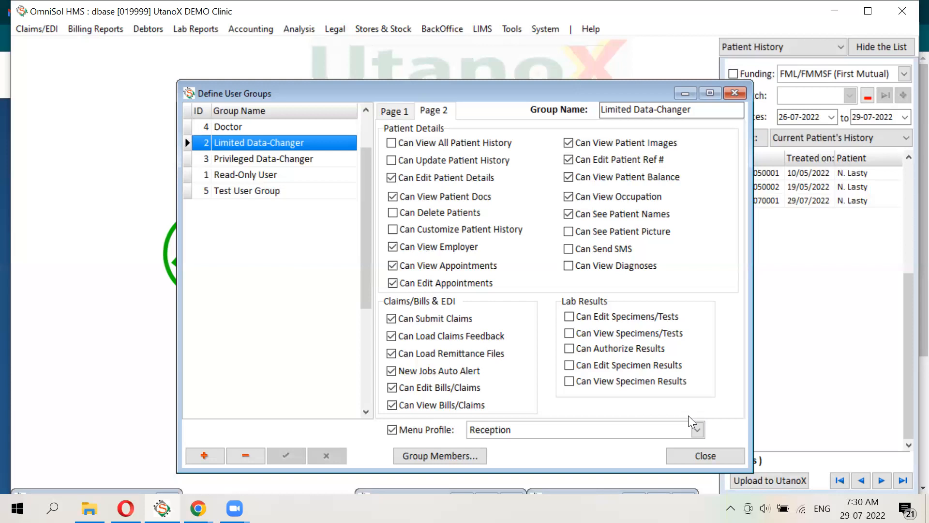
left_click(694, 457)
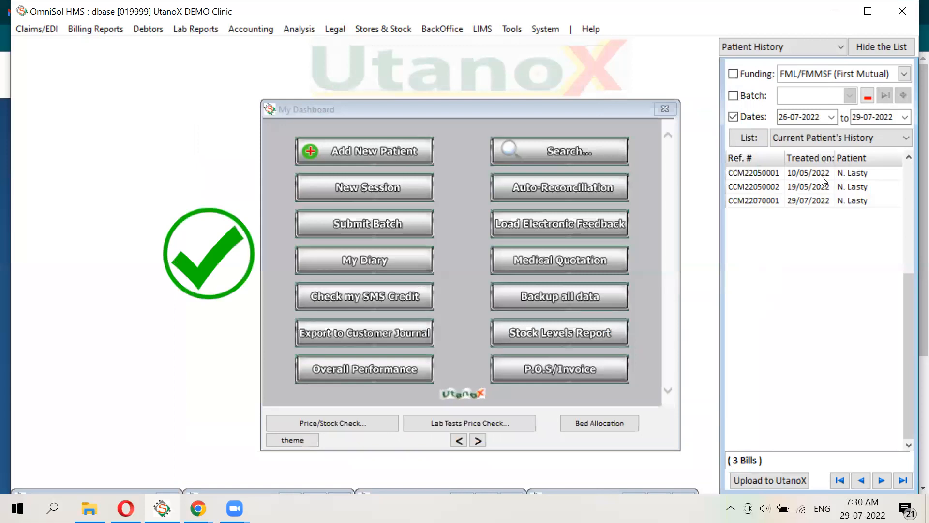
Step: Open the patient's 10/05/2022 bill and the 29/07/2022 bill from the history, and dismiss the error message
left_click(820, 174)
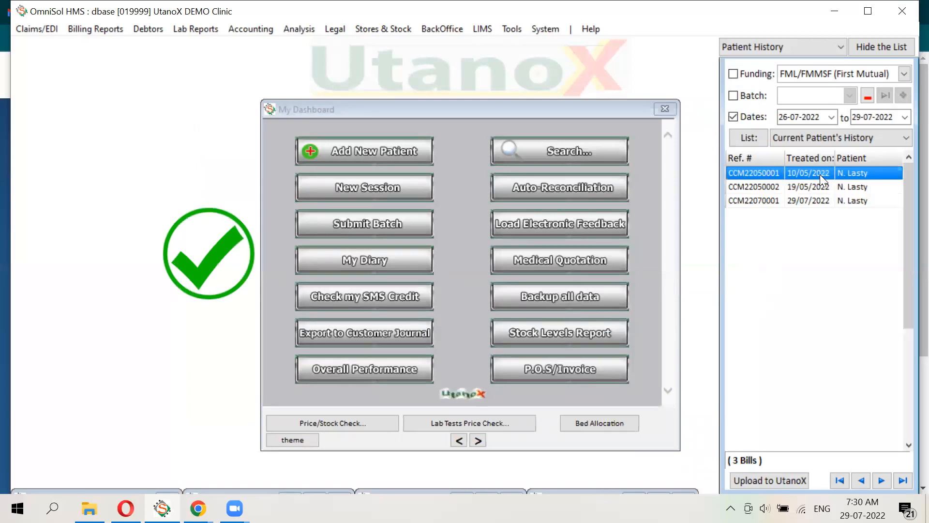
double_click(819, 174)
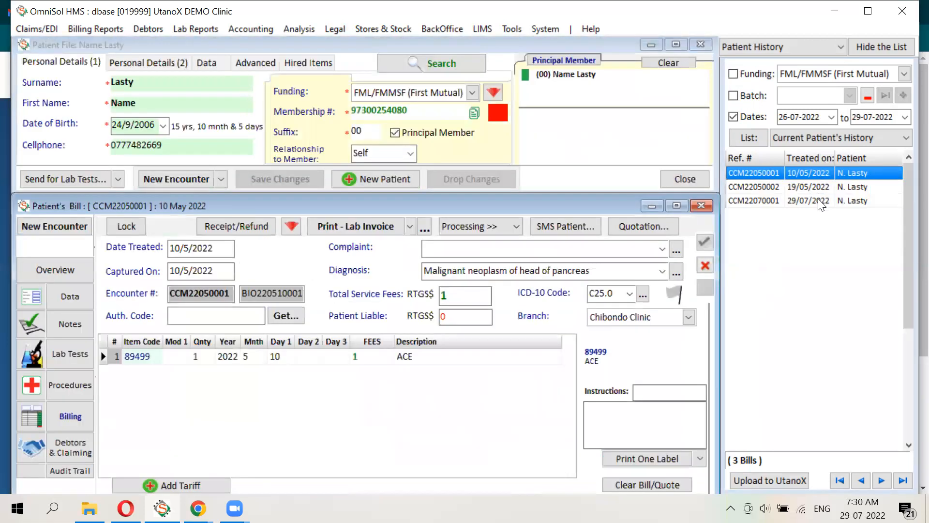
left_click(818, 200)
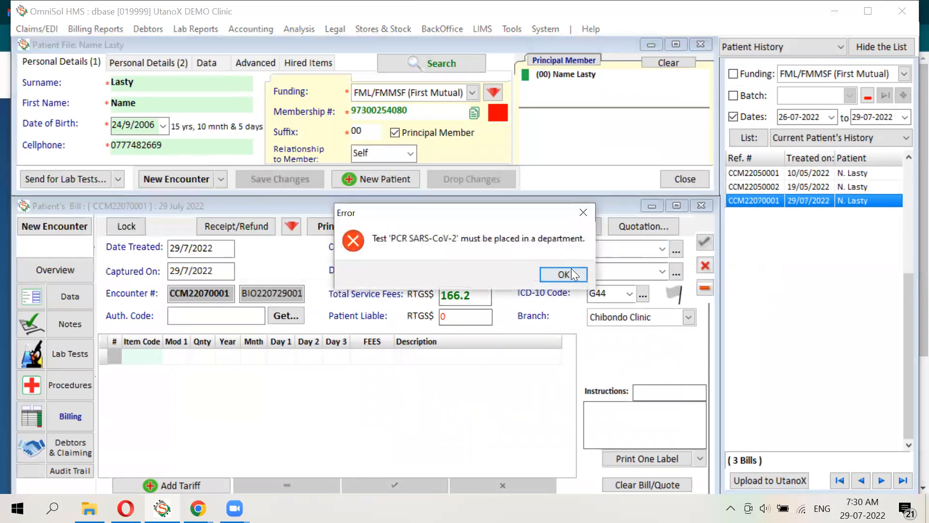
left_click(570, 272)
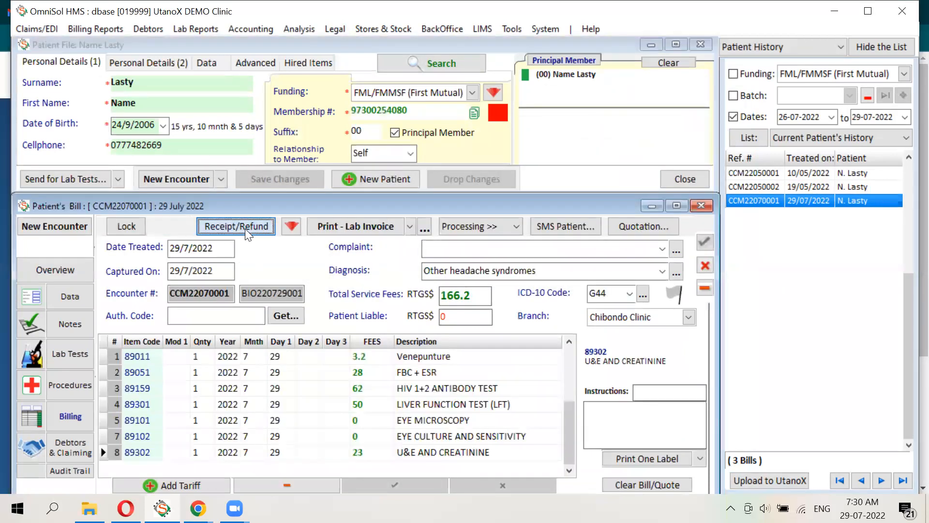
Step: Open the receipt form for the 29/07/2022 bill, look through its currency and payment method options, and close it without saving
left_click(236, 226)
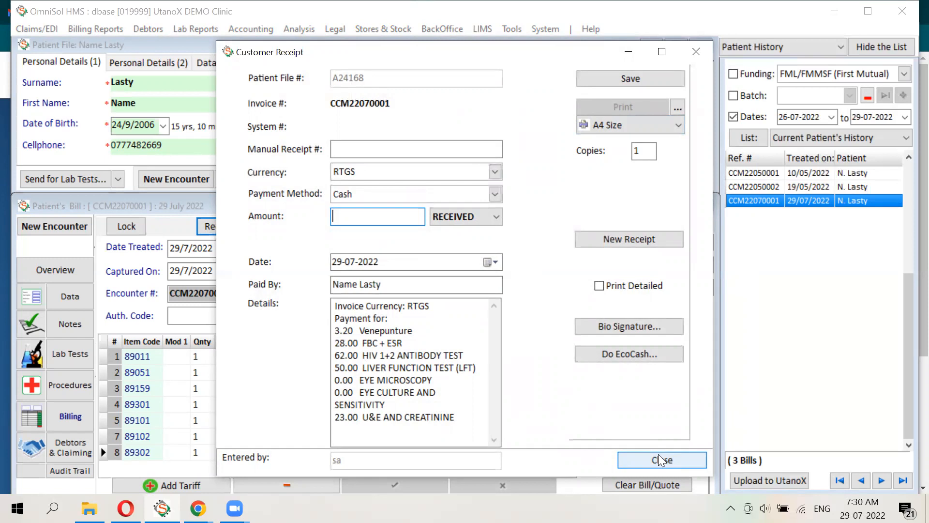
left_click(495, 172)
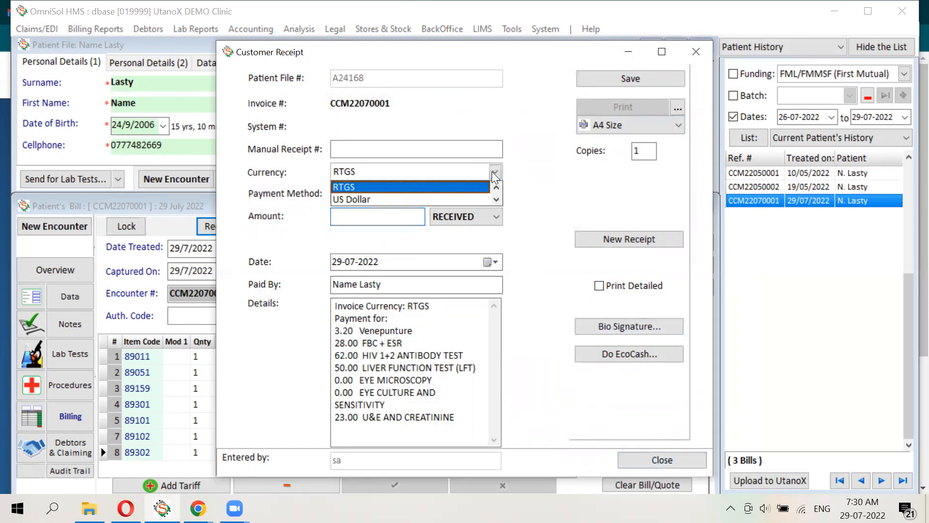
left_click(494, 173)
left_click(496, 194)
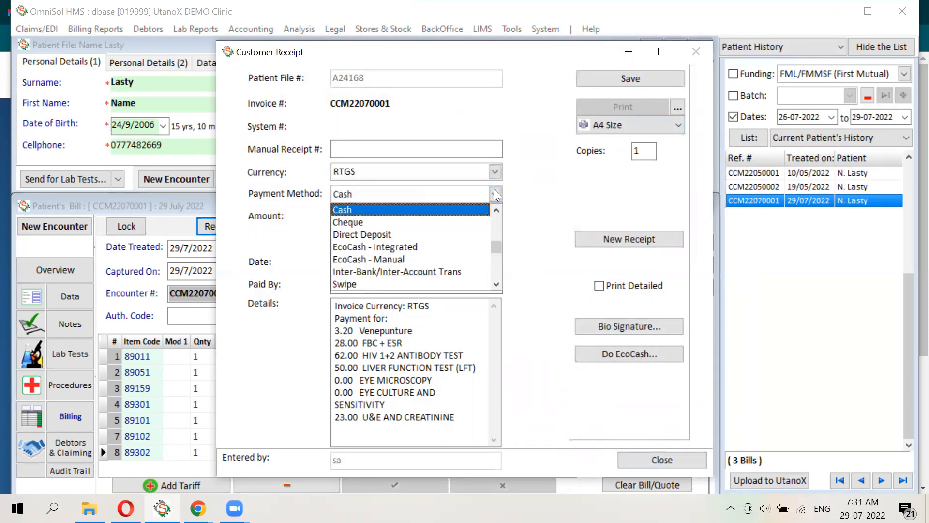
left_click(507, 189)
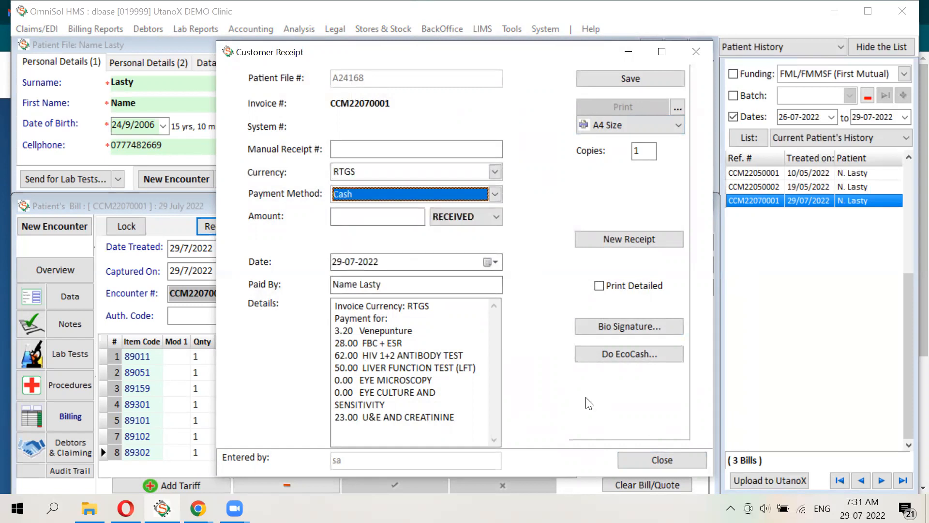
left_click(631, 451)
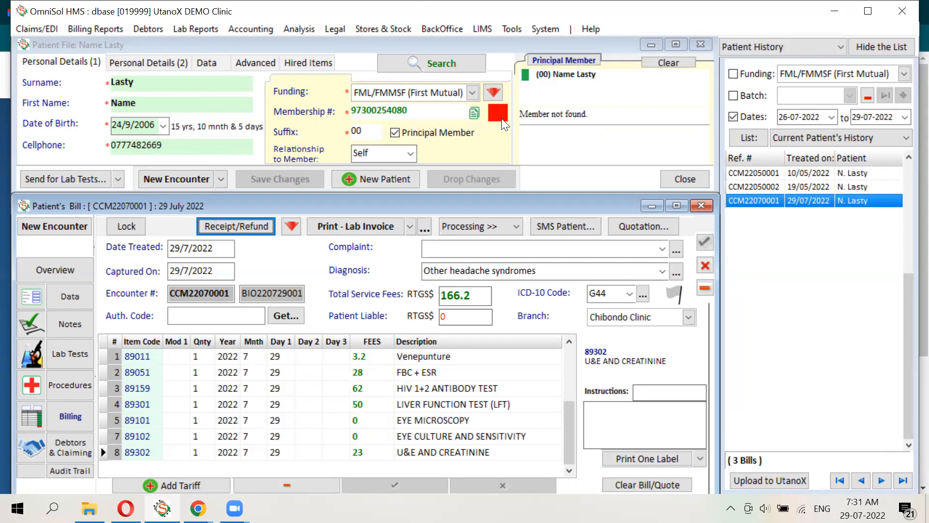
Step: Look through the patient file's action options, second personal details page, data page and advanced functions
mouse_move(497, 114)
left_click(125, 174)
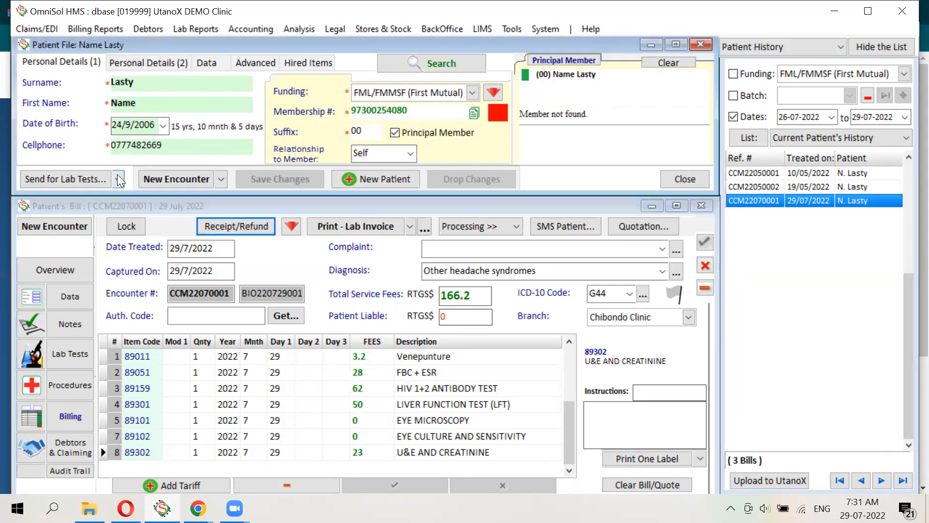
left_click(118, 180)
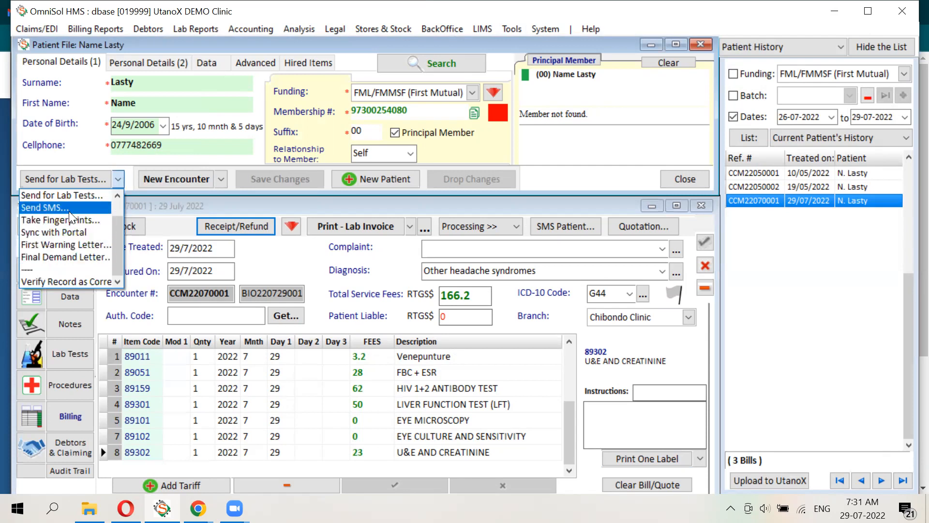
left_click(154, 60)
left_click(154, 60)
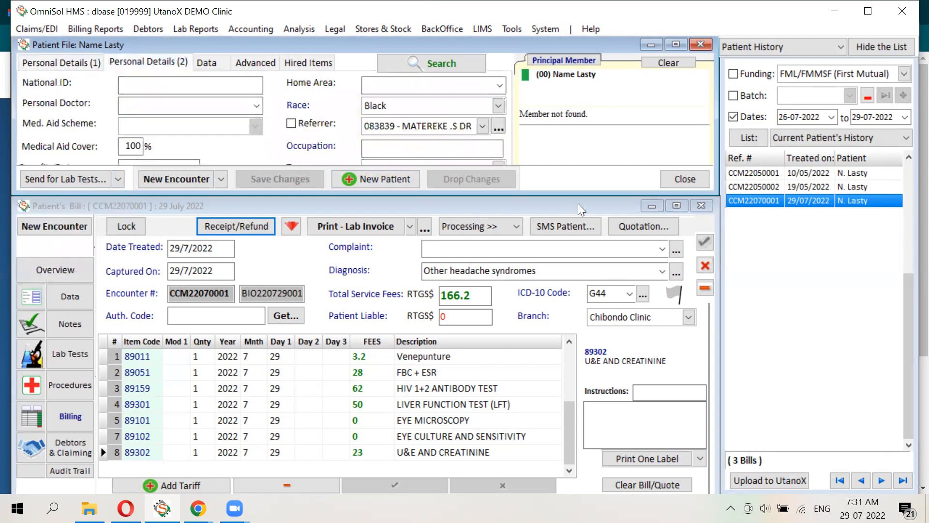
left_click(222, 65)
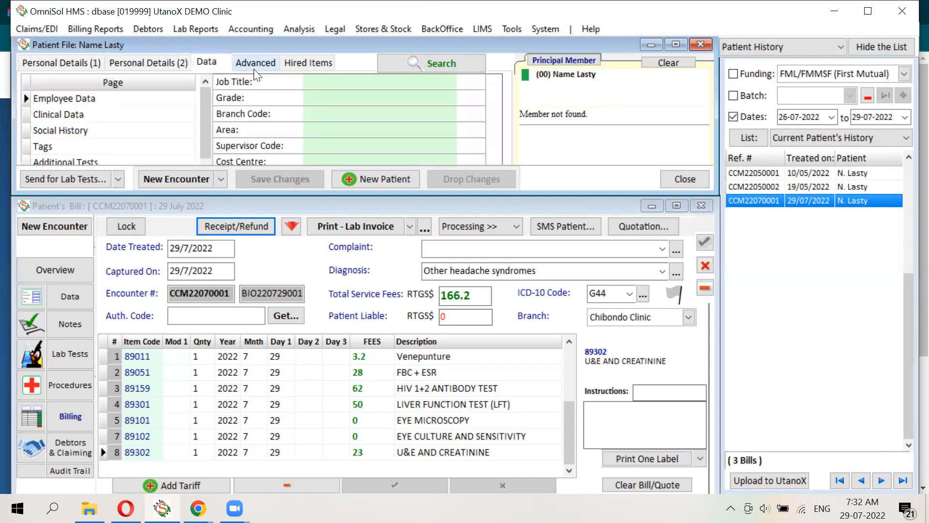
left_click(259, 69)
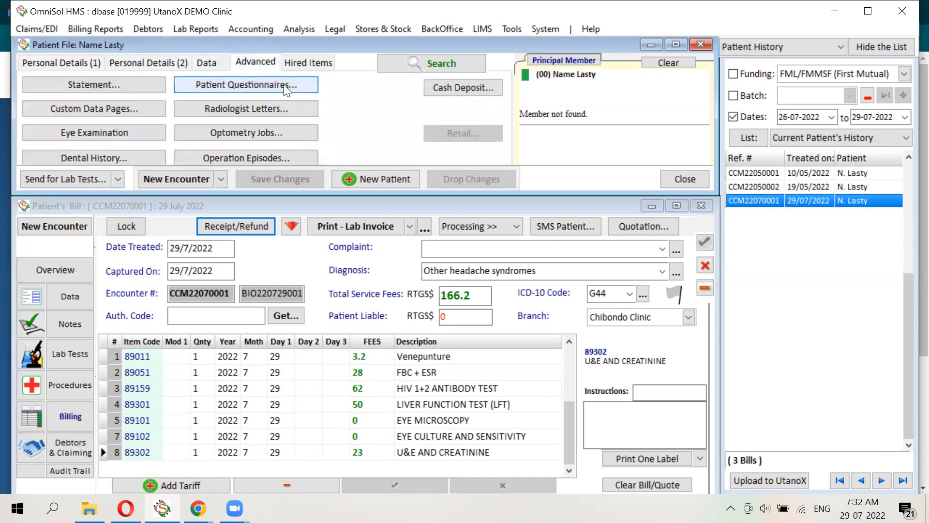
Step: Open the patient's statement, dismiss the error message, and close the statement window
left_click(129, 84)
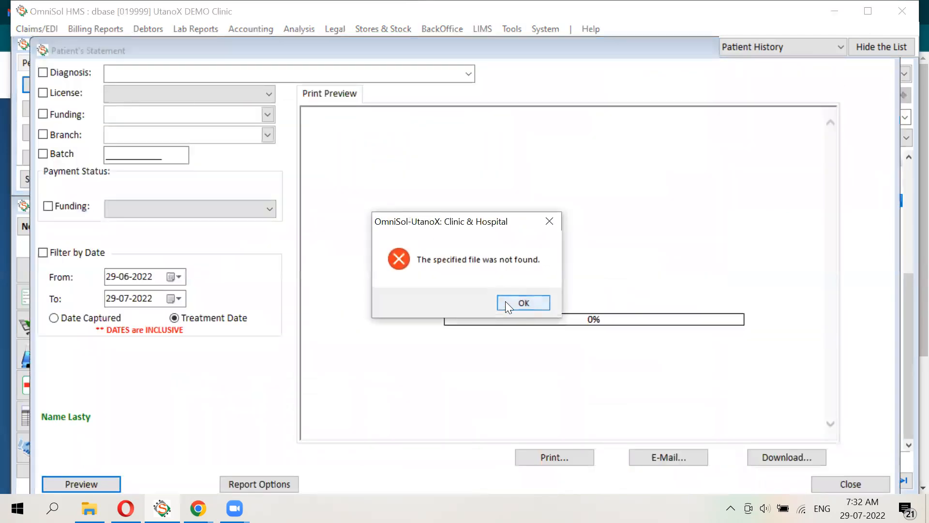
left_click(507, 302)
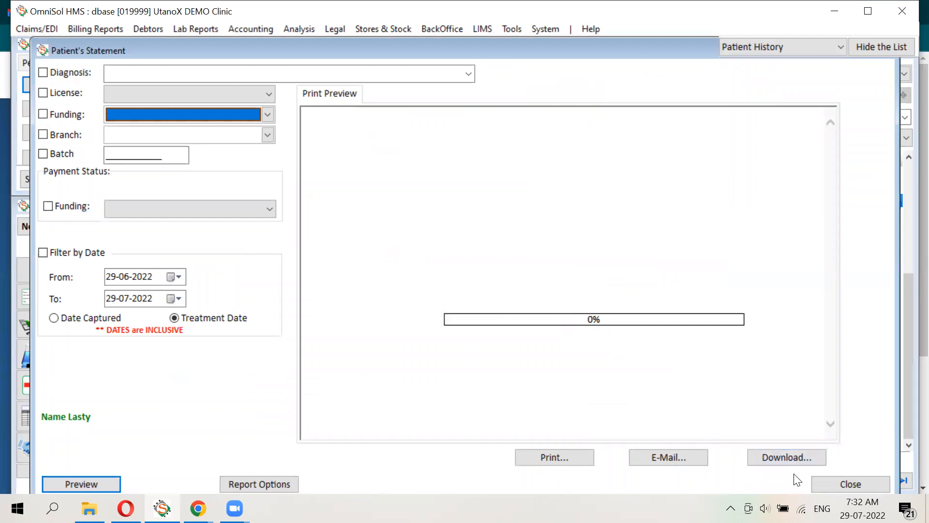
left_click(829, 482)
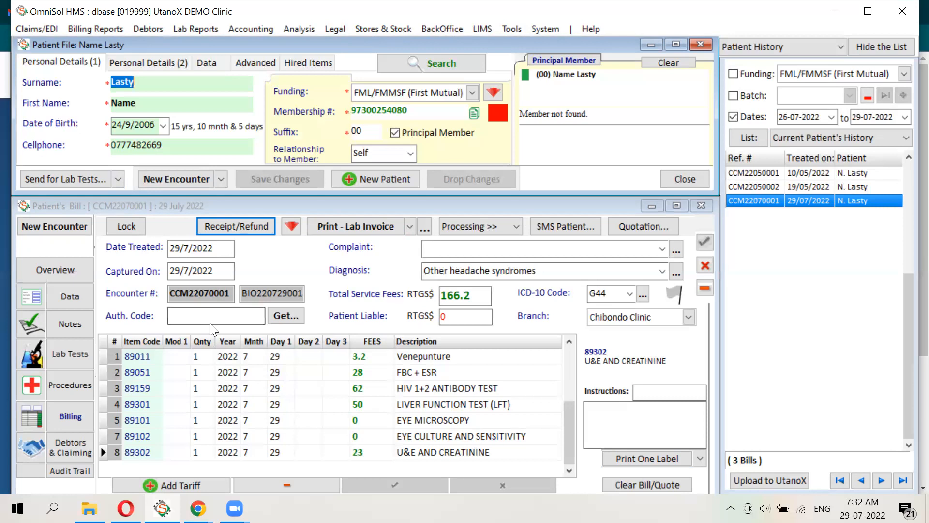
Step: Preview the lab analysis by requesting doctor or clinic, check its funding and branch filters, and close the report
left_click(220, 30)
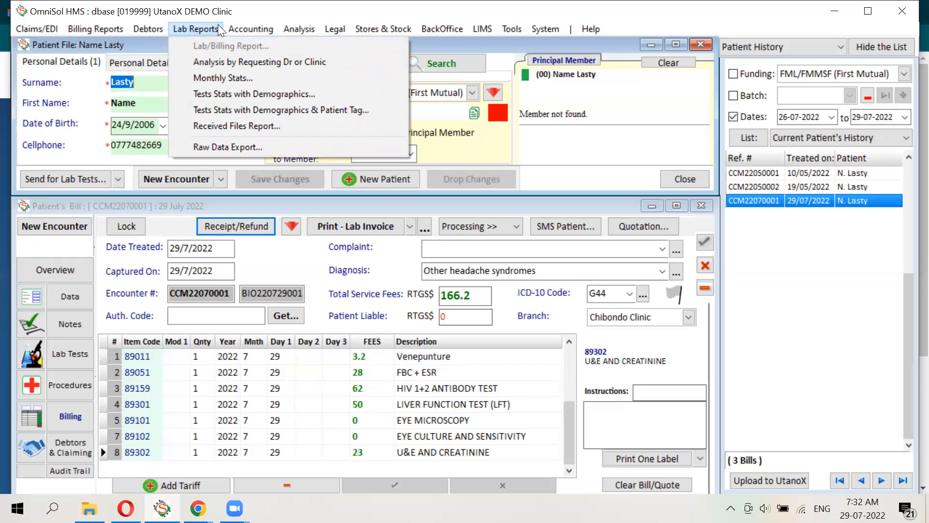
left_click(220, 61)
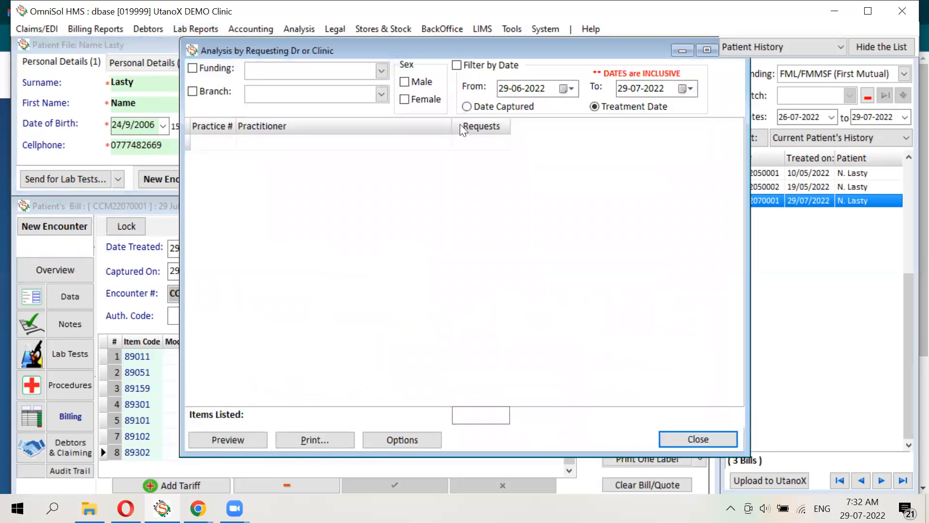
left_click(235, 439)
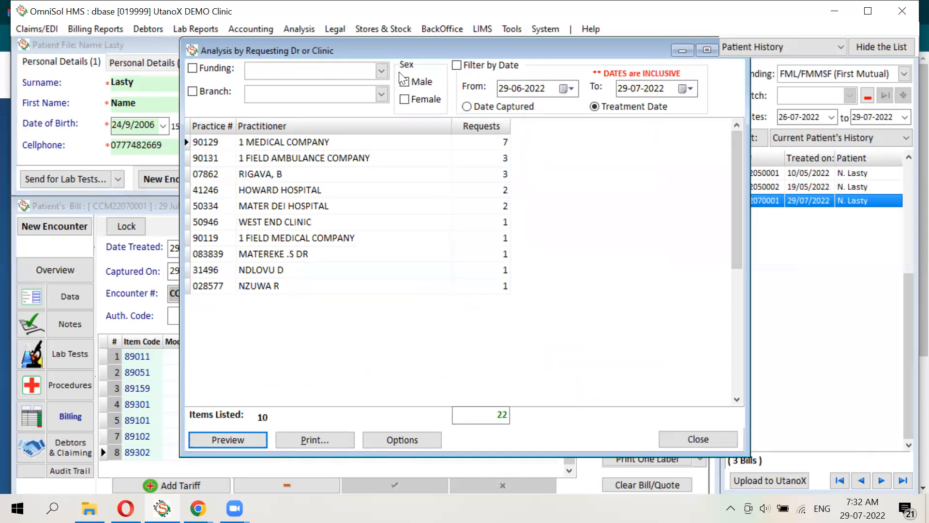
left_click(384, 69)
left_click(385, 68)
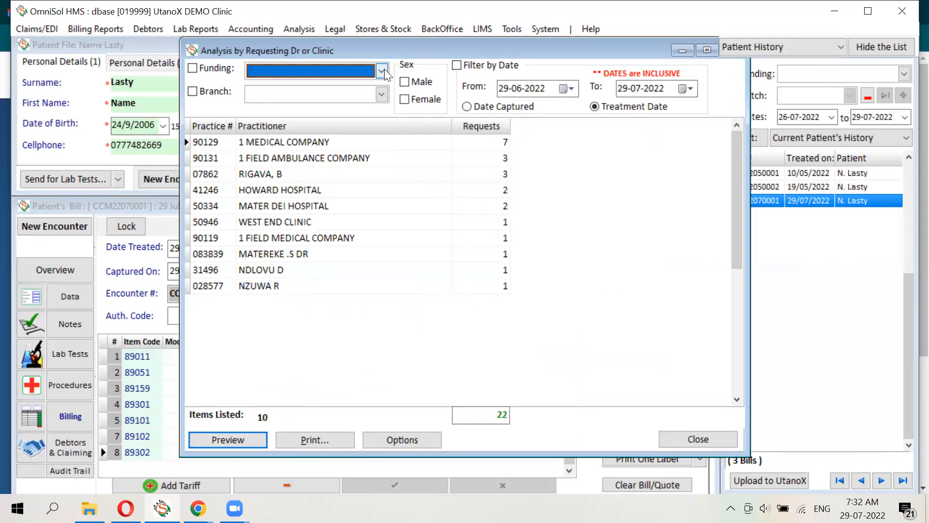
left_click(382, 93)
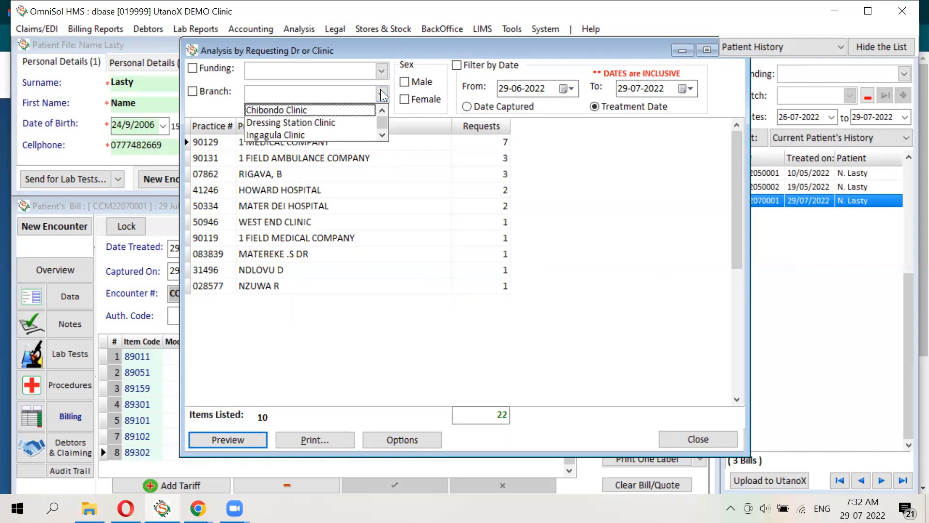
left_click(383, 93)
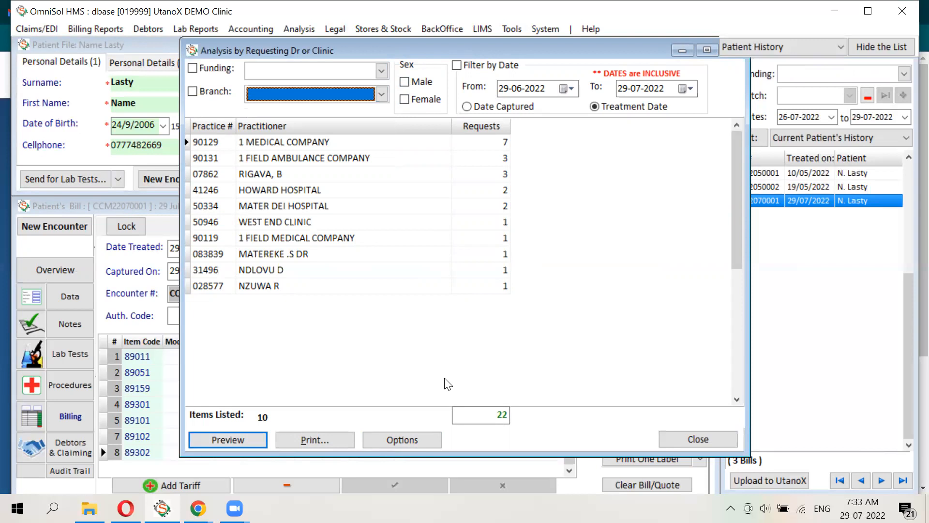
left_click(417, 164)
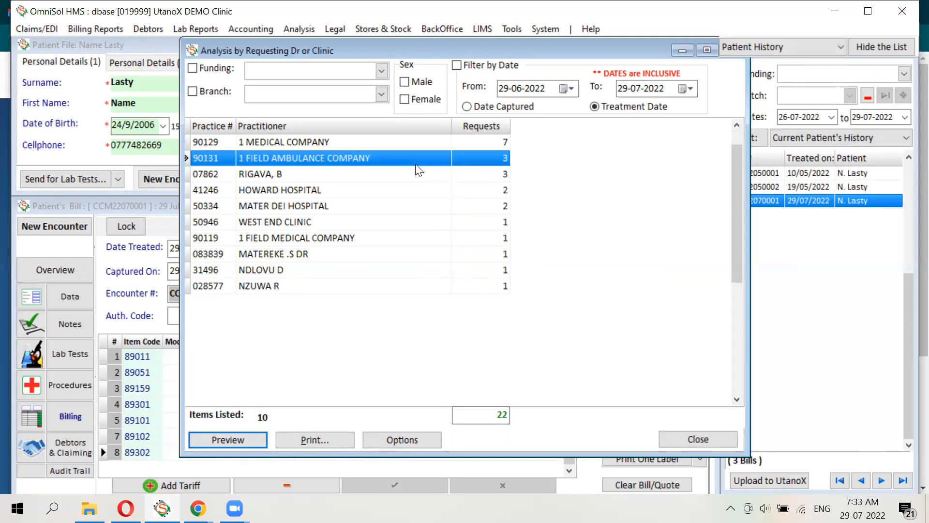
left_click(694, 435)
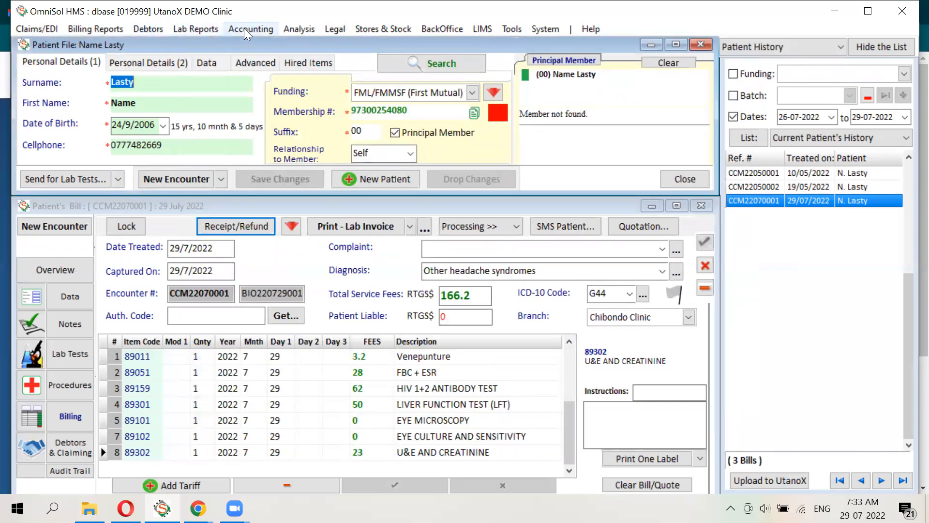
Step: Open the raw-currency sales summary, filter it by the referrer 1 MEDICAL COMPANY, and turn off the date filter
left_click(201, 28)
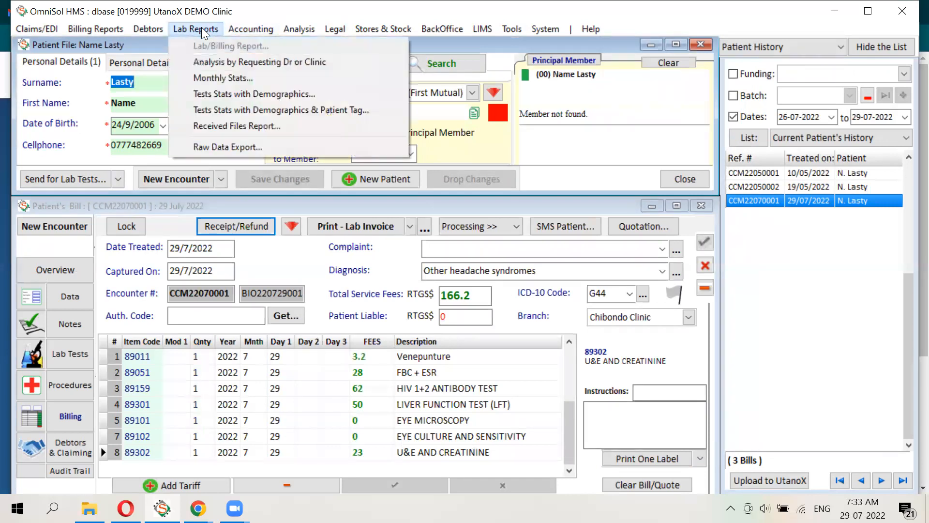
mouse_move(231, 26)
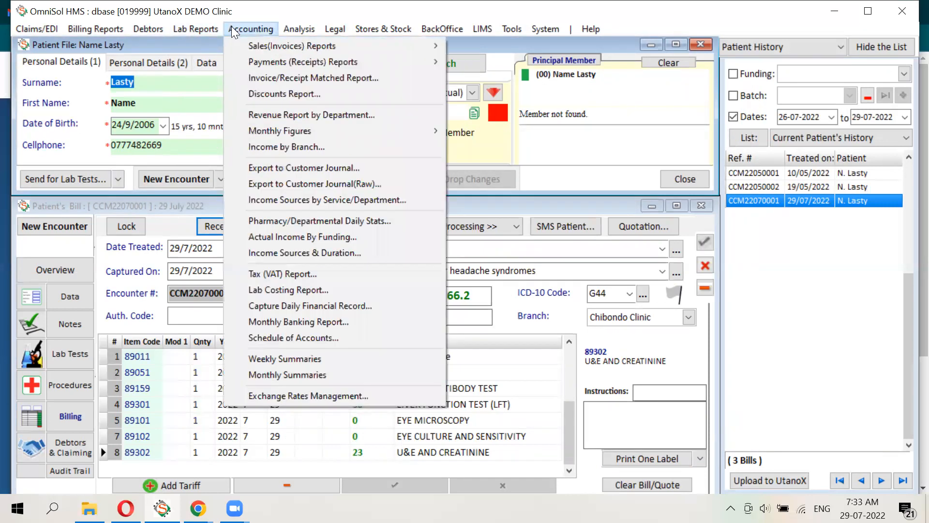
mouse_move(254, 42)
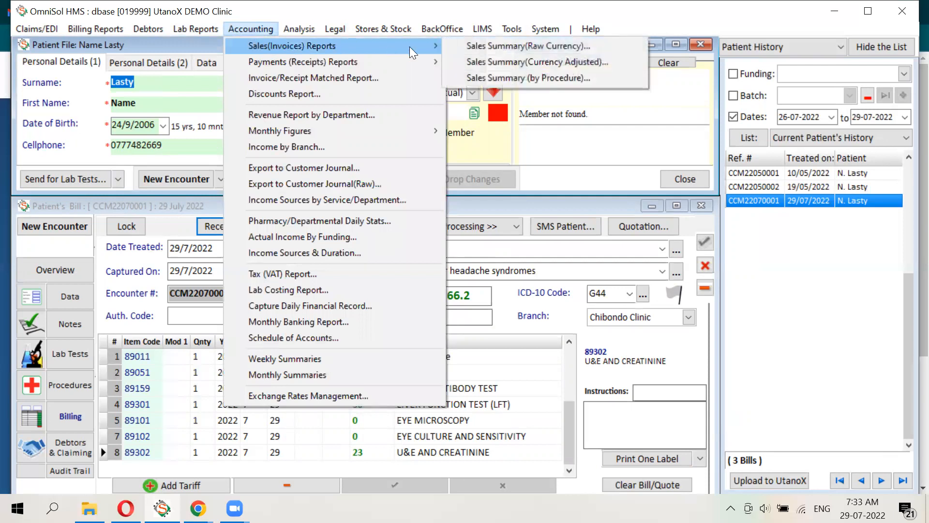
left_click(509, 47)
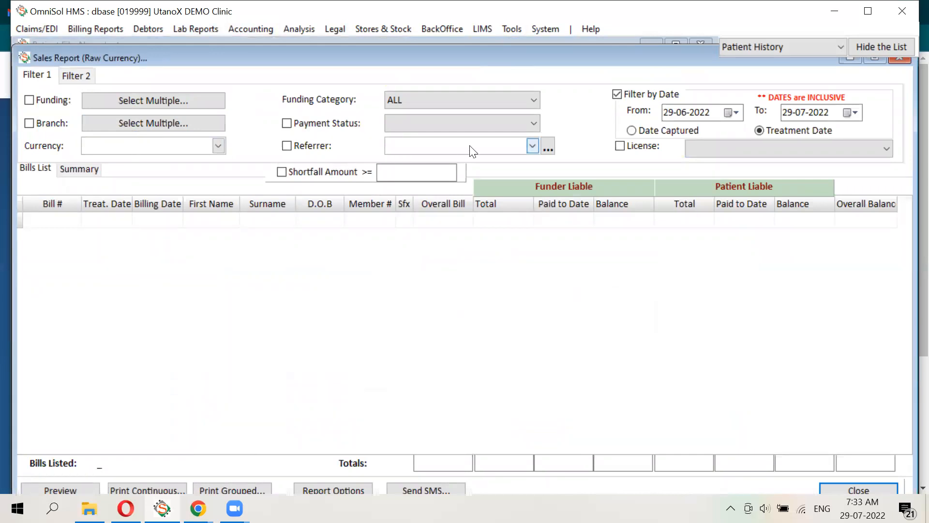
left_click(532, 146)
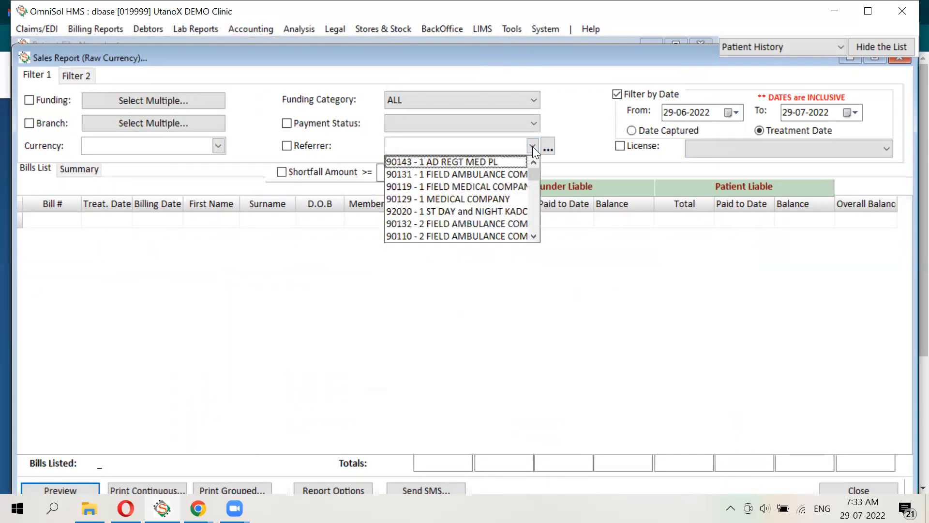
left_click(498, 199)
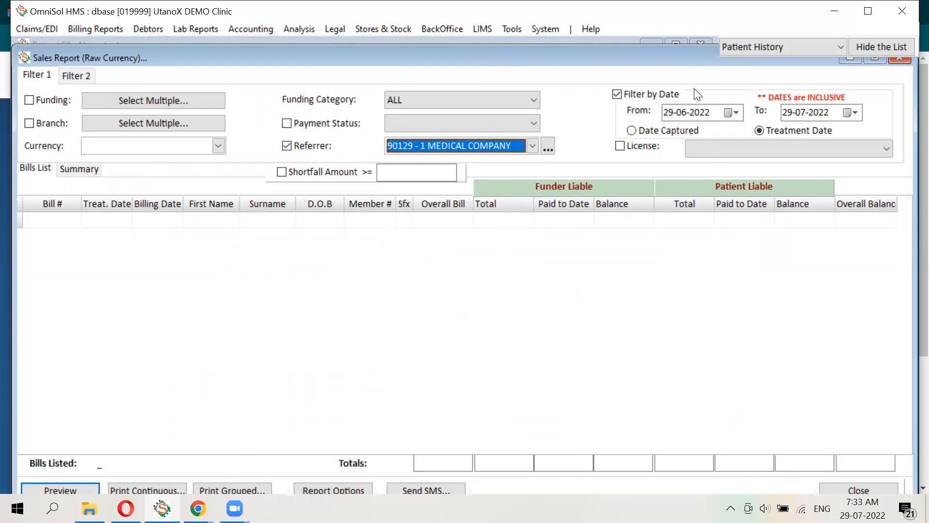
left_click(619, 94)
Step: Set the sales report's currency to RTGS and preview the referrer's bills
left_click(80, 486)
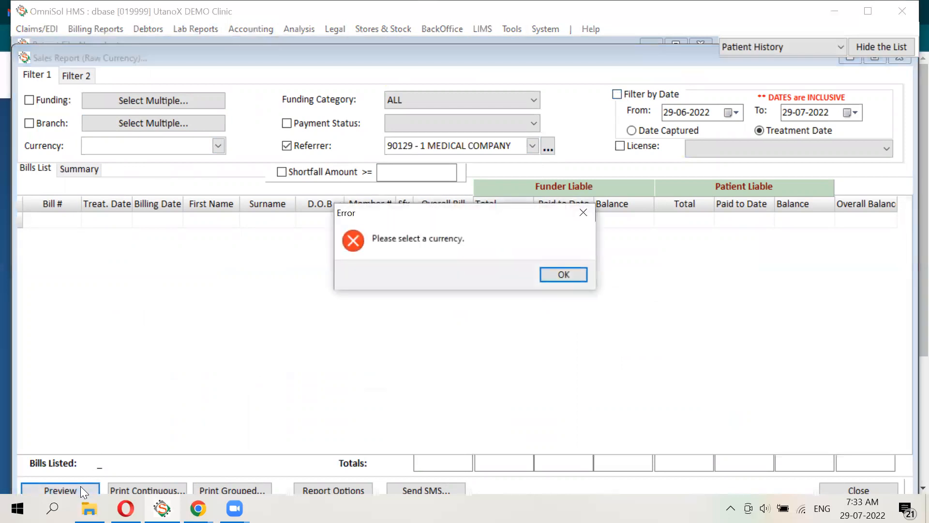
left_click(578, 275)
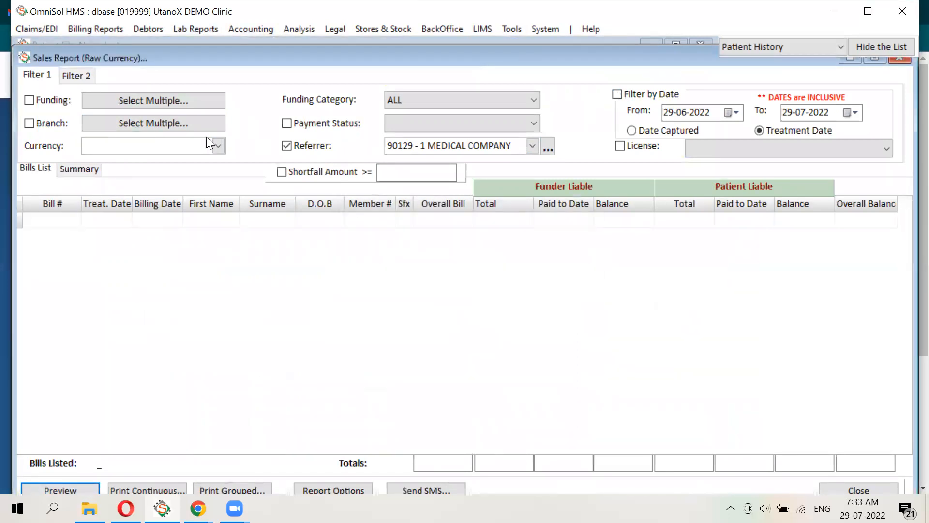
left_click(206, 140)
left_click(136, 163)
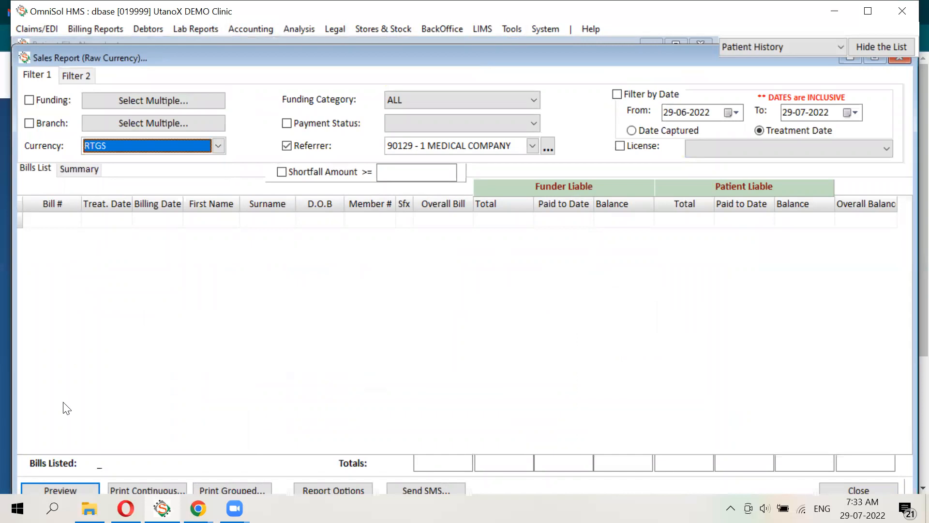
left_click(61, 489)
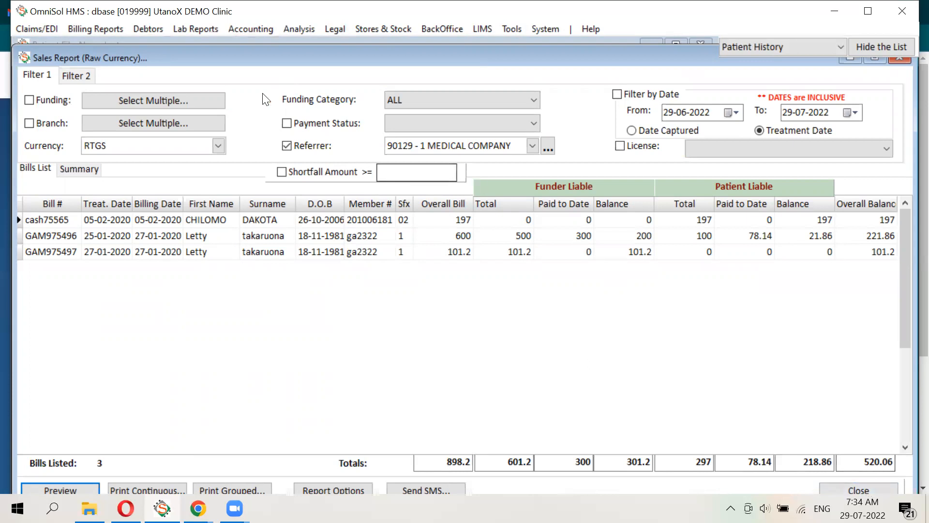
Step: Browse the funders available for the sales report's funding filter and cancel the selection
left_click(158, 104)
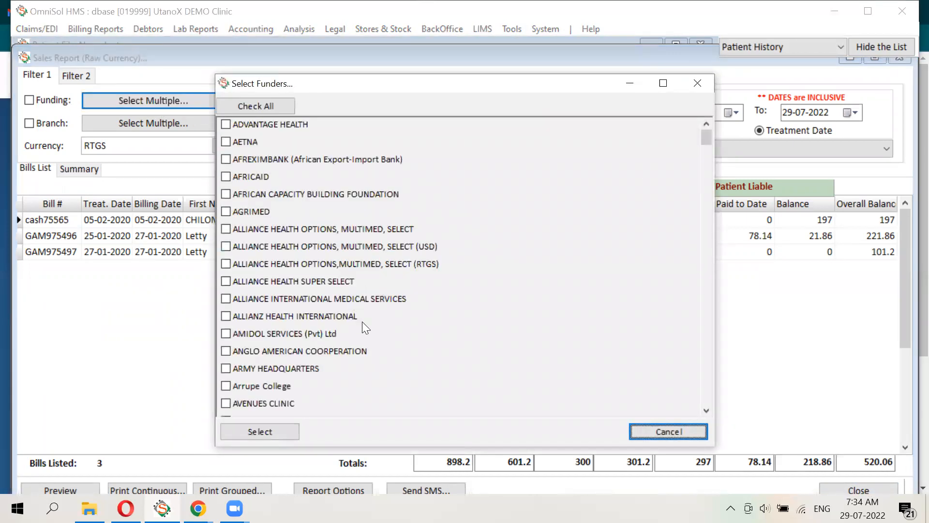
left_click(710, 408)
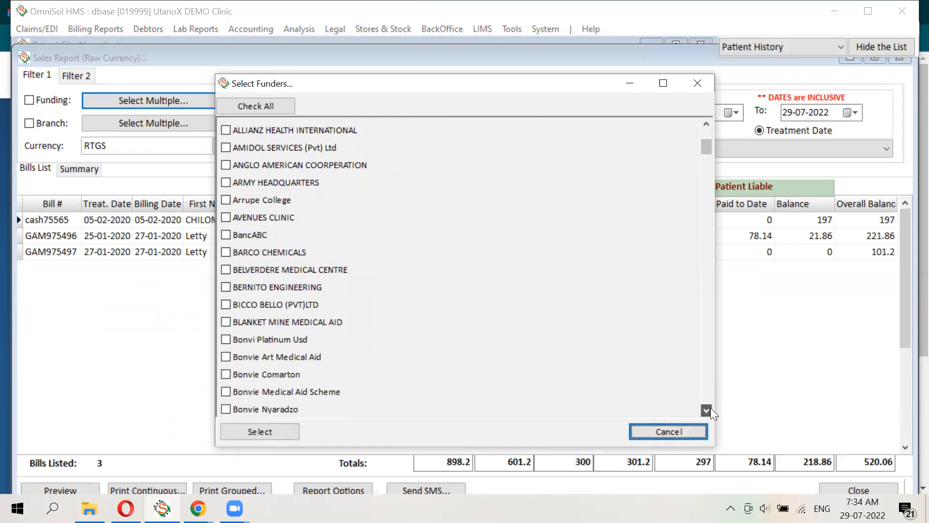
left_click(710, 408)
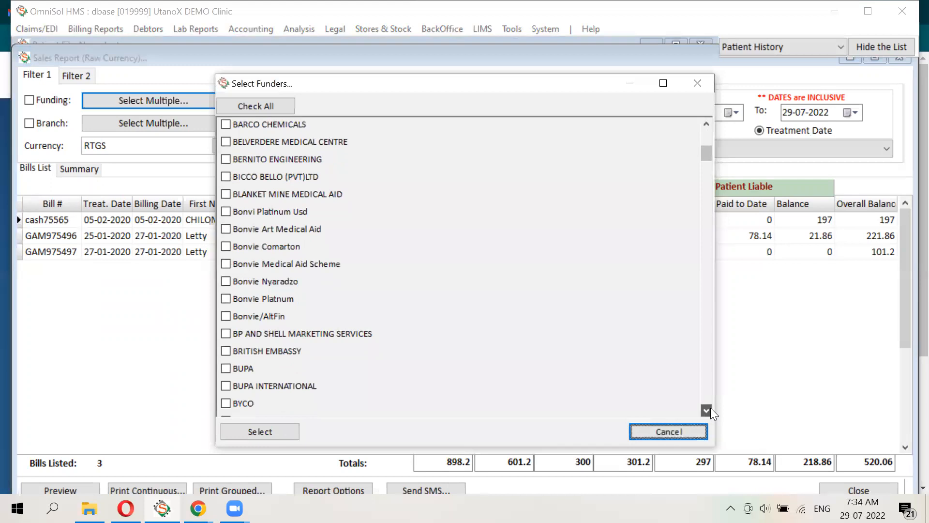
left_click(699, 431)
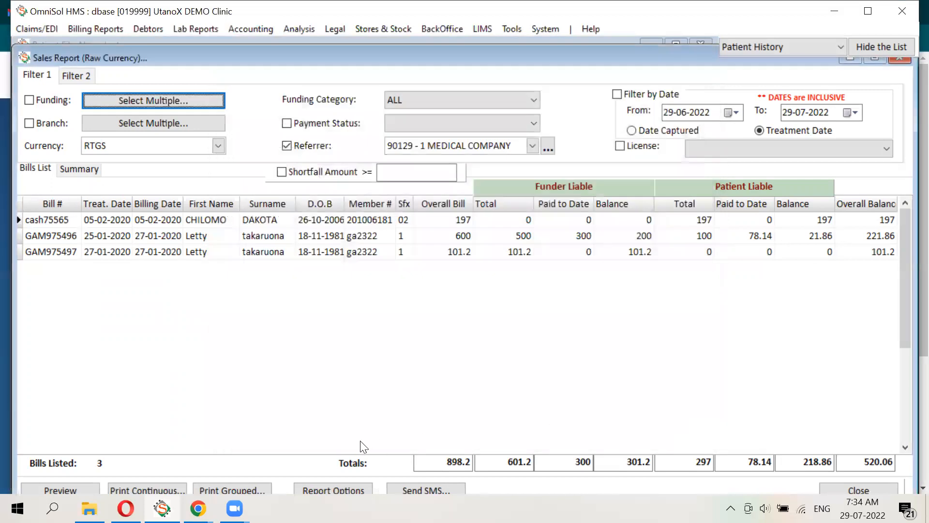
Step: Review the export and print actions available for the bills list, then view the bulk SMS form and close it without sending
right_click(363, 306)
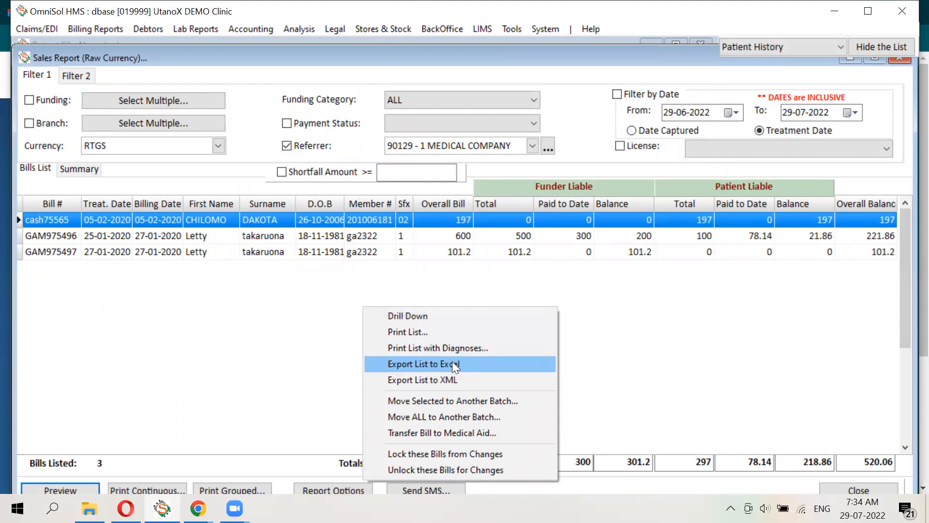
left_click(570, 489)
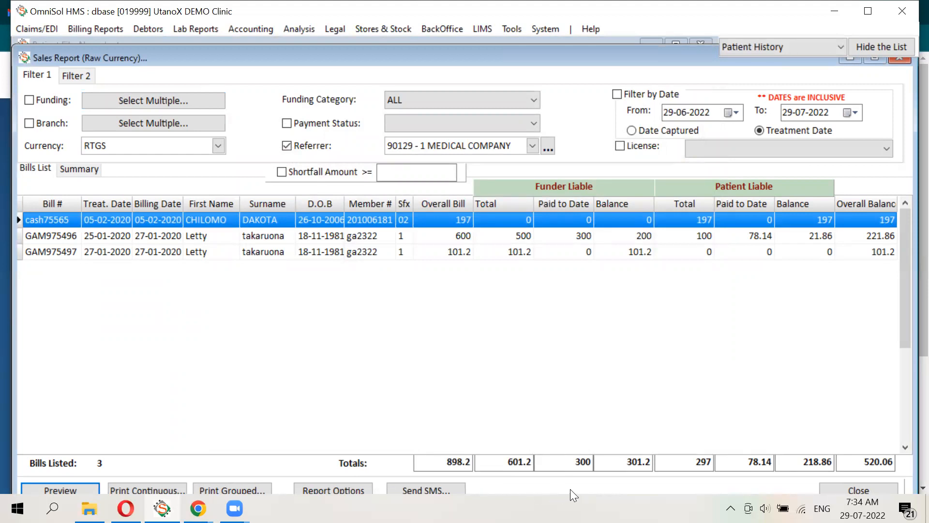
left_click(450, 486)
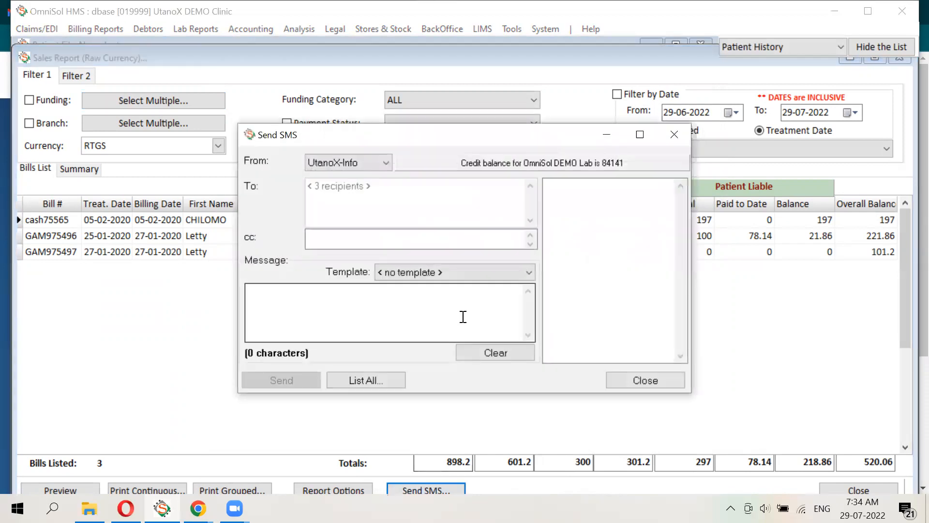
left_click(621, 381)
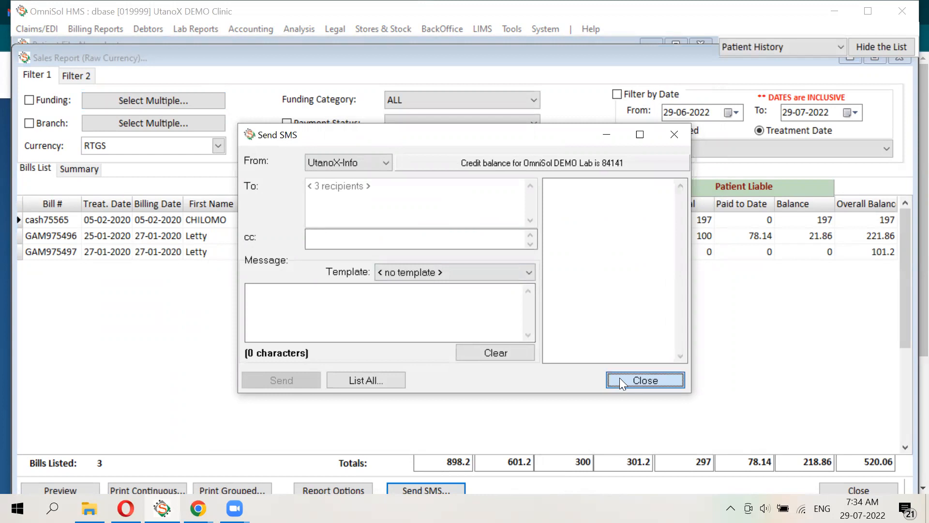